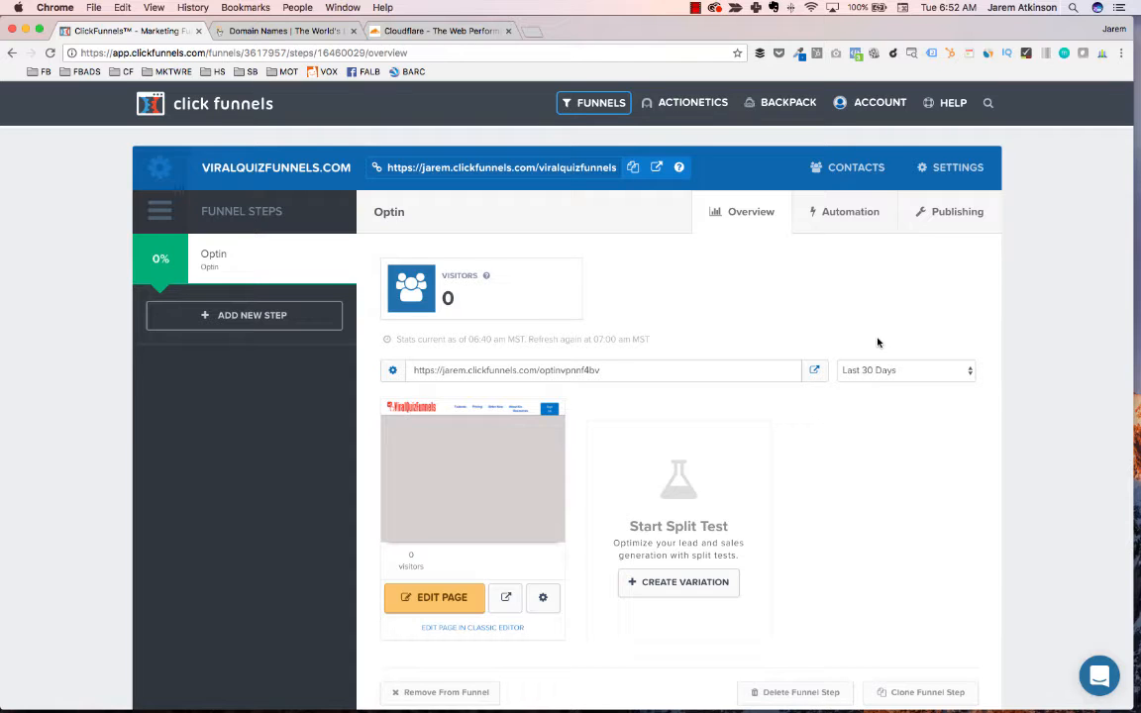
# Step: Switch to the Cloudflare site and log in with the account's e-mail address and password
pyautogui.moveTo(347, 243)
pyautogui.click(416, 32)
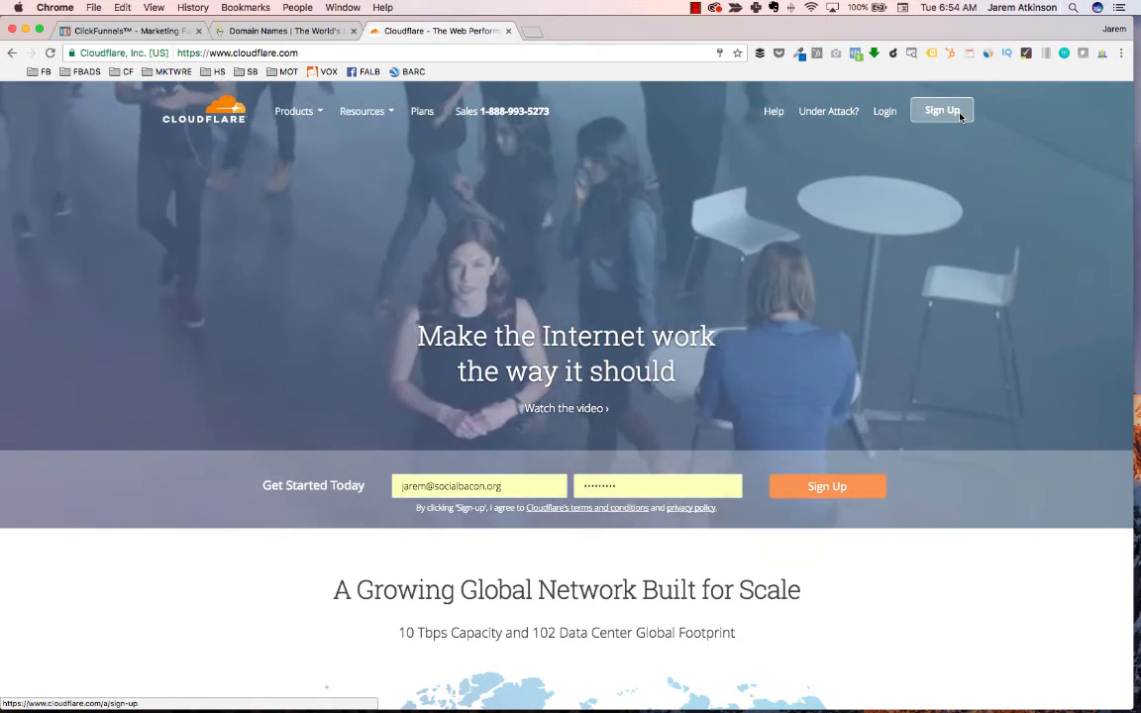
pyautogui.click(878, 116)
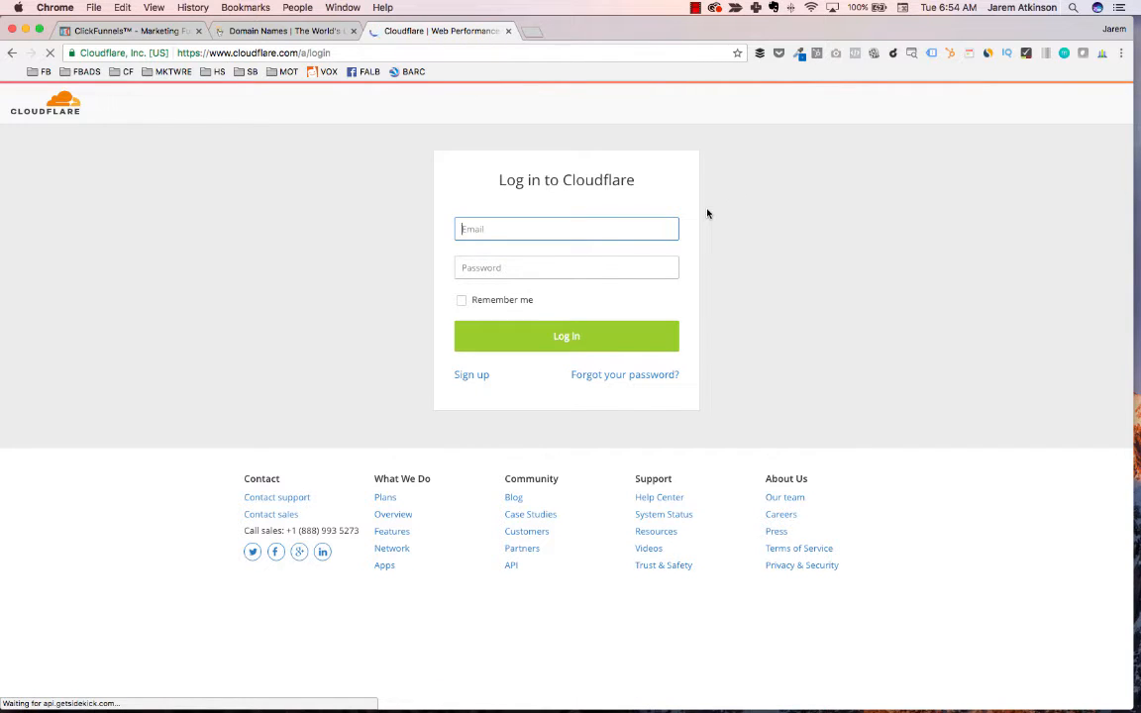
pyautogui.write('jarem')
pyautogui.press('Down')
pyautogui.press('Down')
pyautogui.press('Return')
pyautogui.press('Tab')
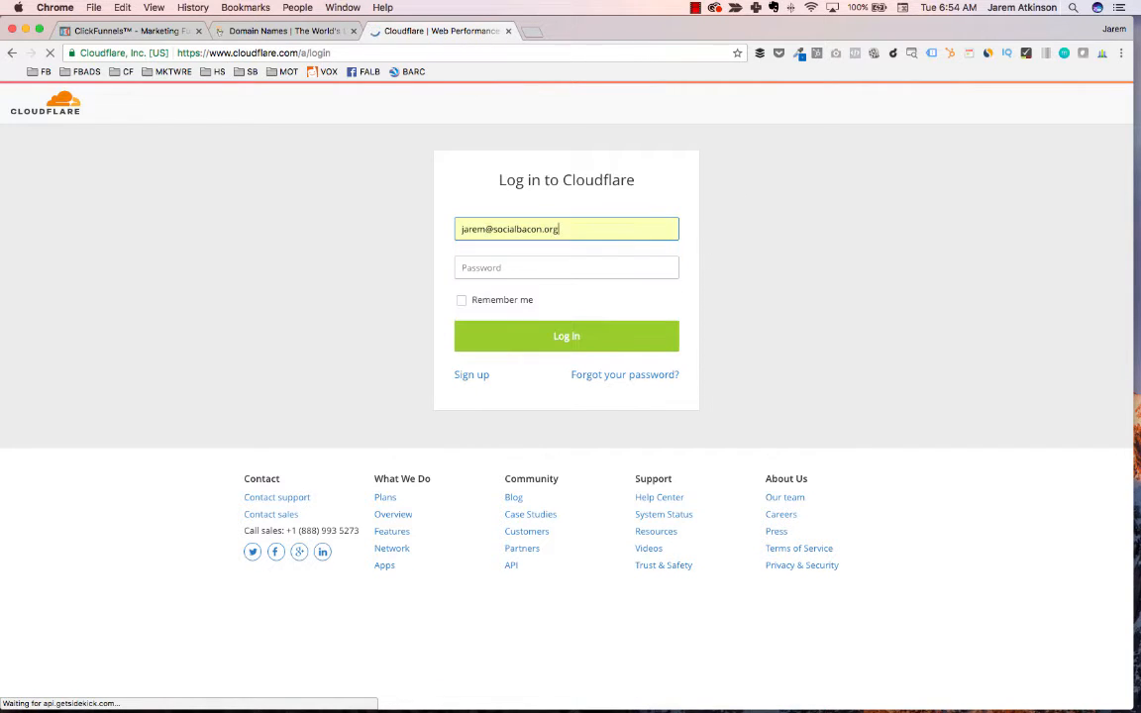
pyautogui.write('•••••••••')
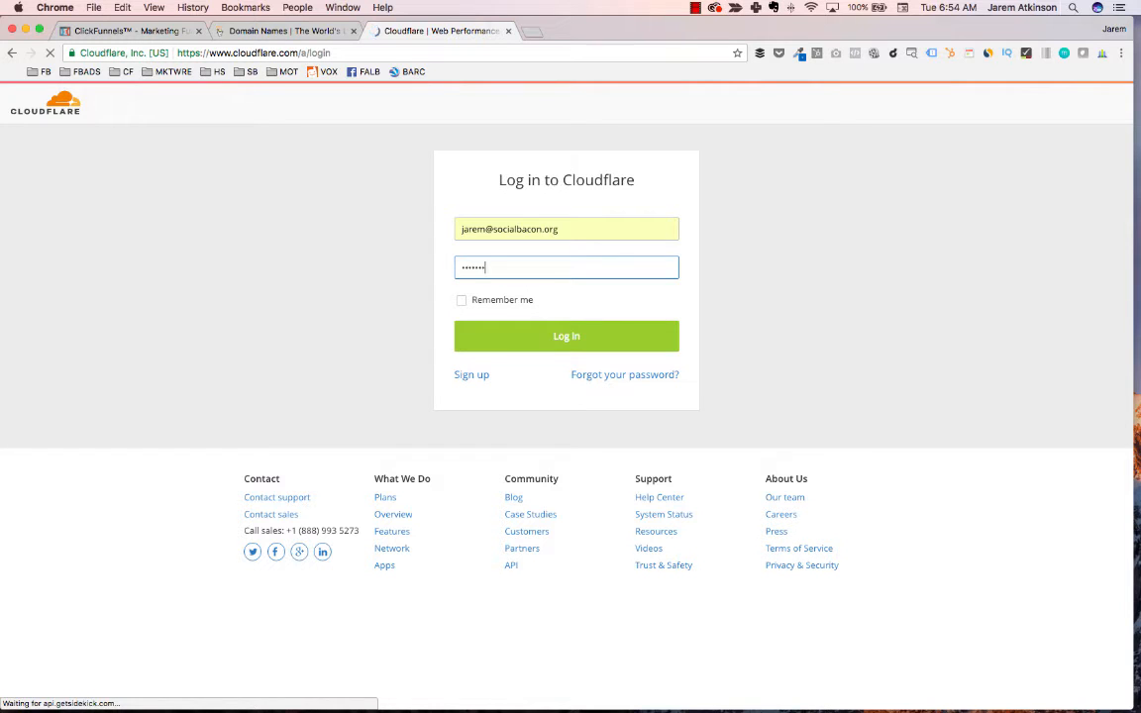
pyautogui.press('Return')
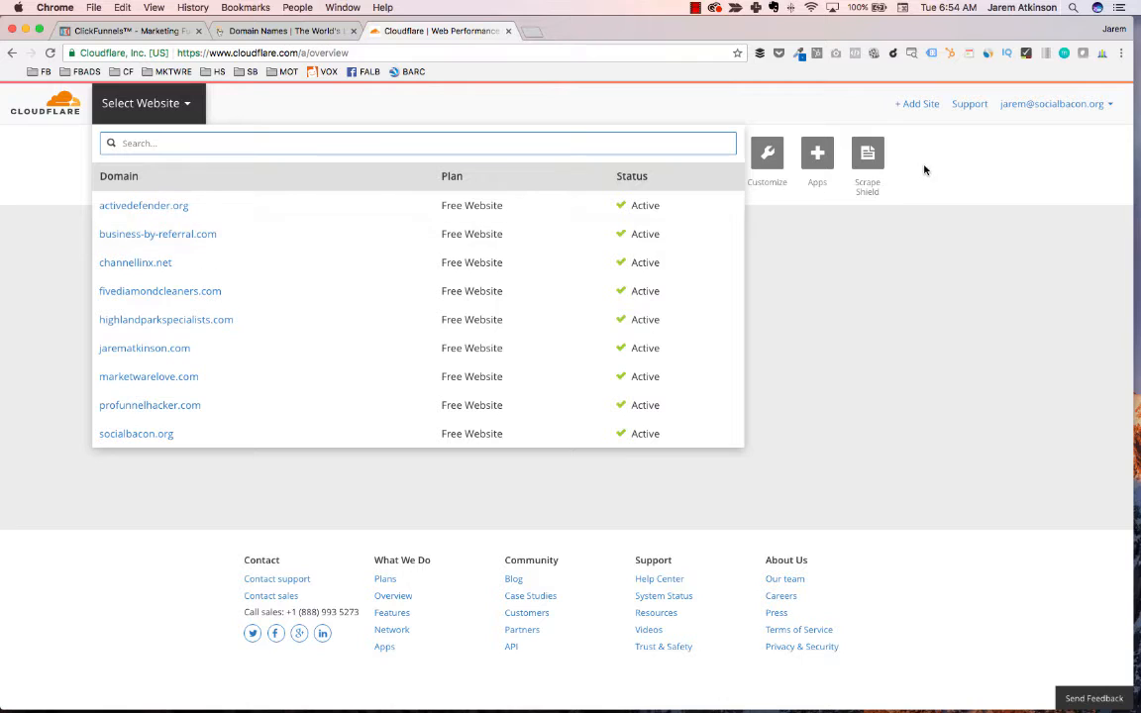
# Step: Add viralquizfunnels.com as a new site, begin its DNS scan and continue the setup to the DNS records
pyautogui.click(916, 105)
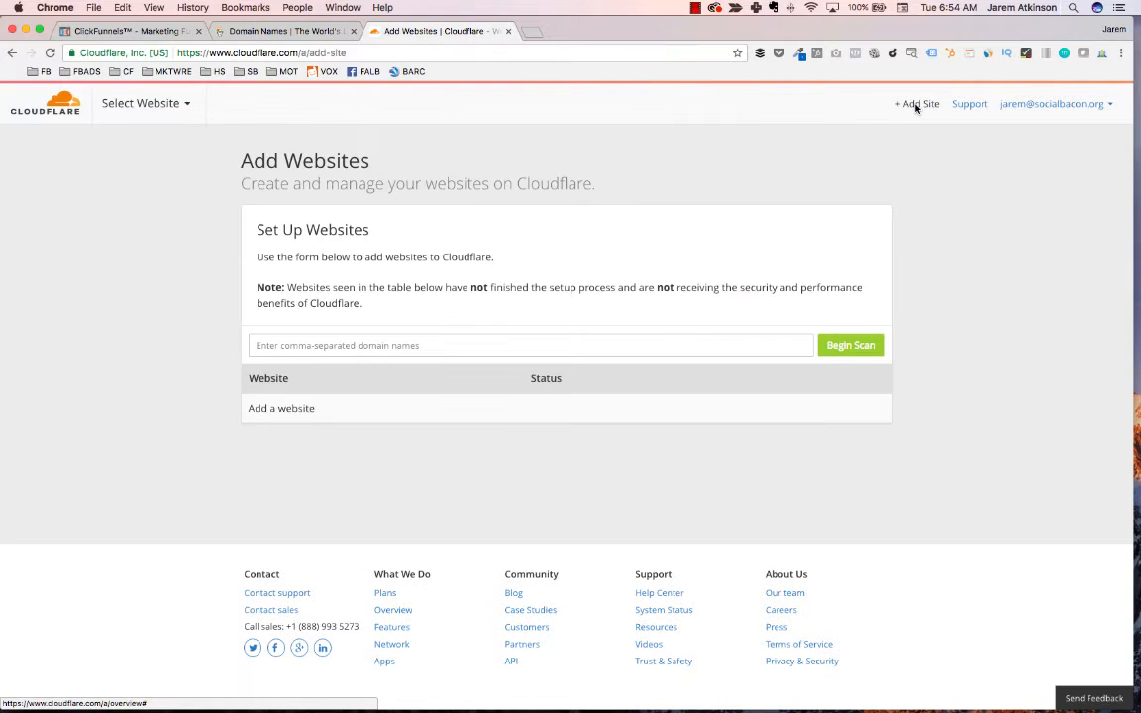
pyautogui.click(378, 352)
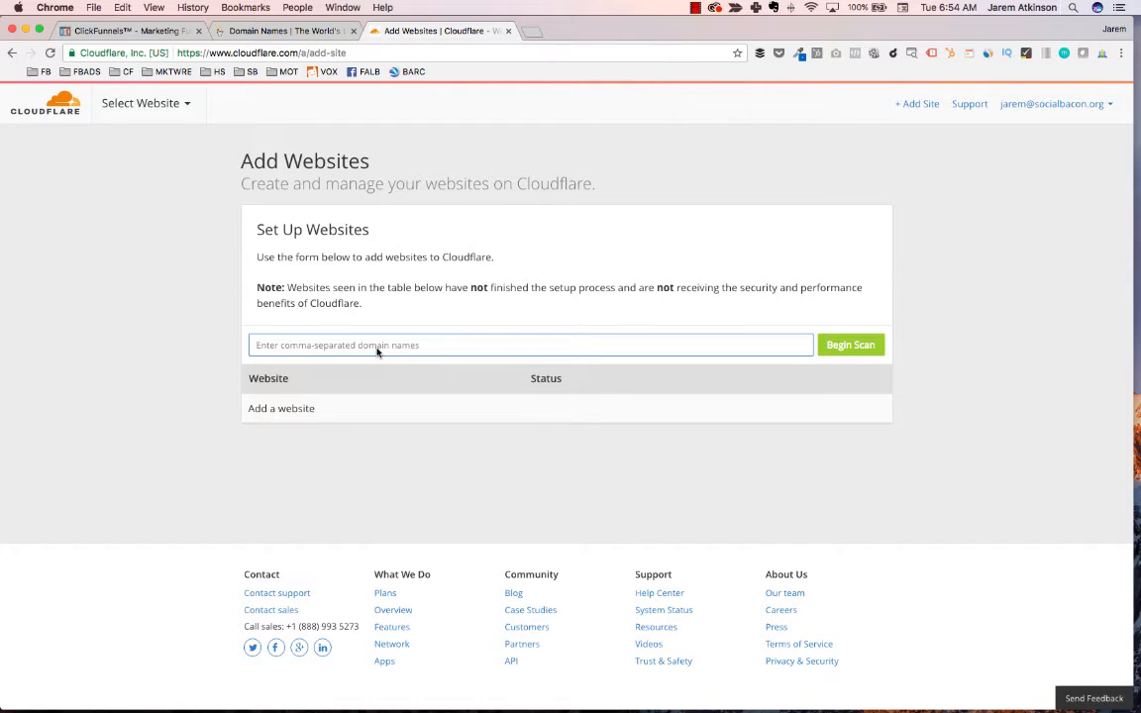
pyautogui.write('viralquizfunnels.com')
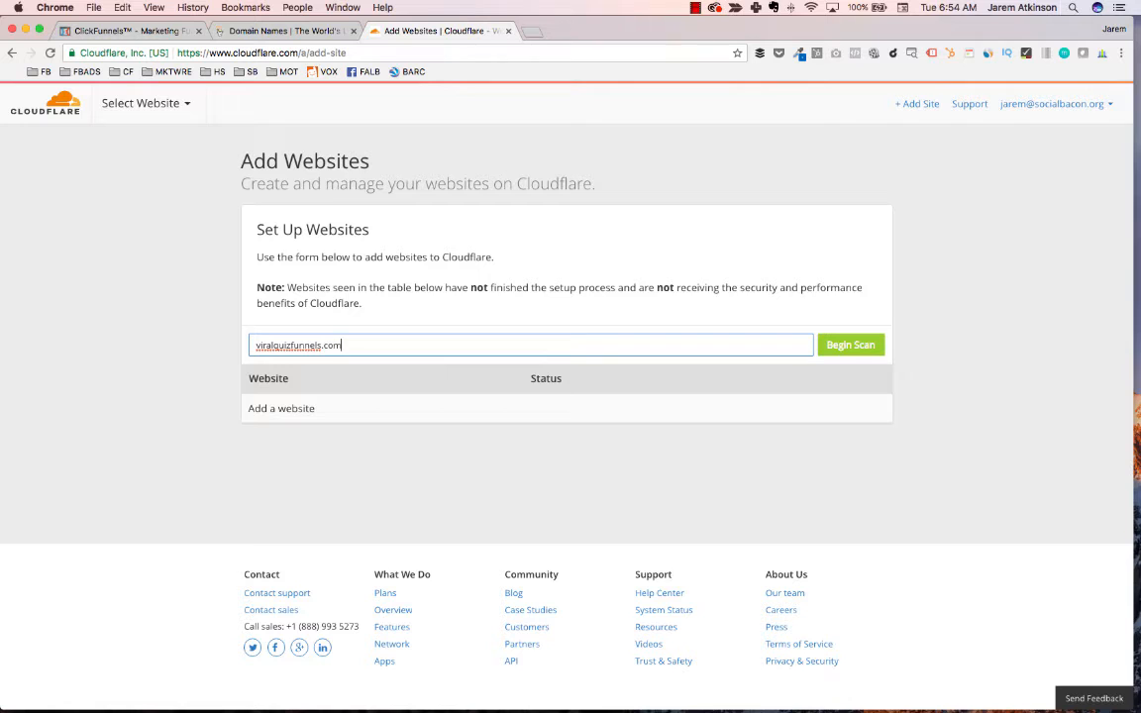
pyautogui.click(850, 346)
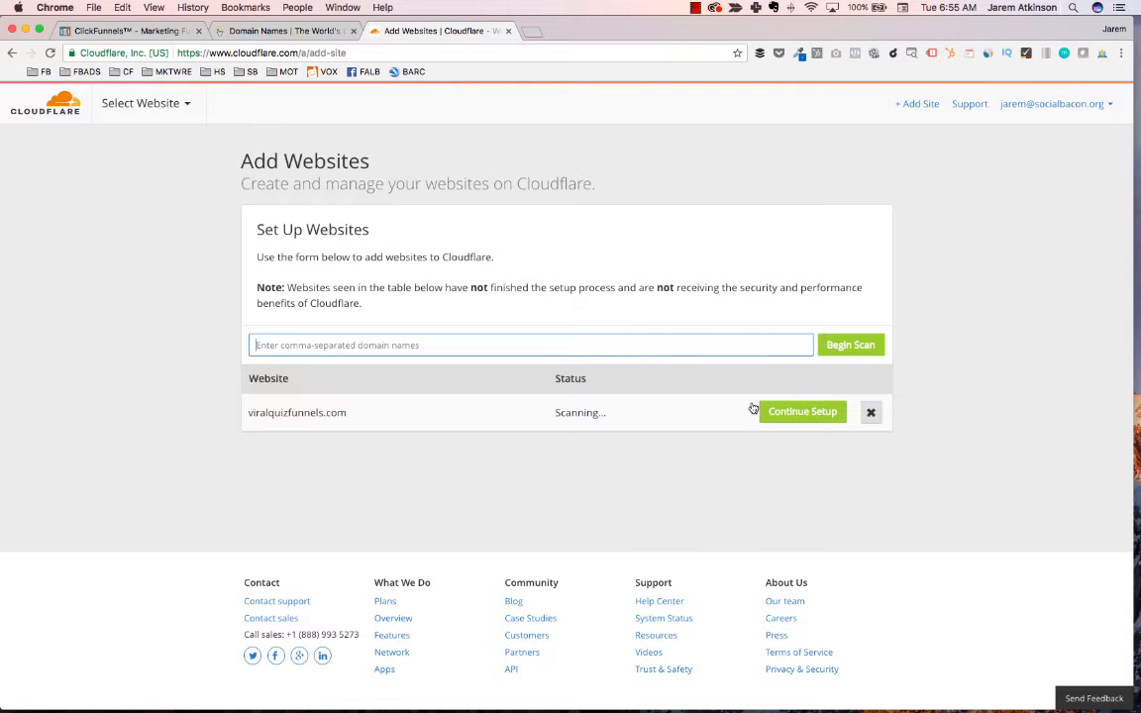
pyautogui.click(796, 413)
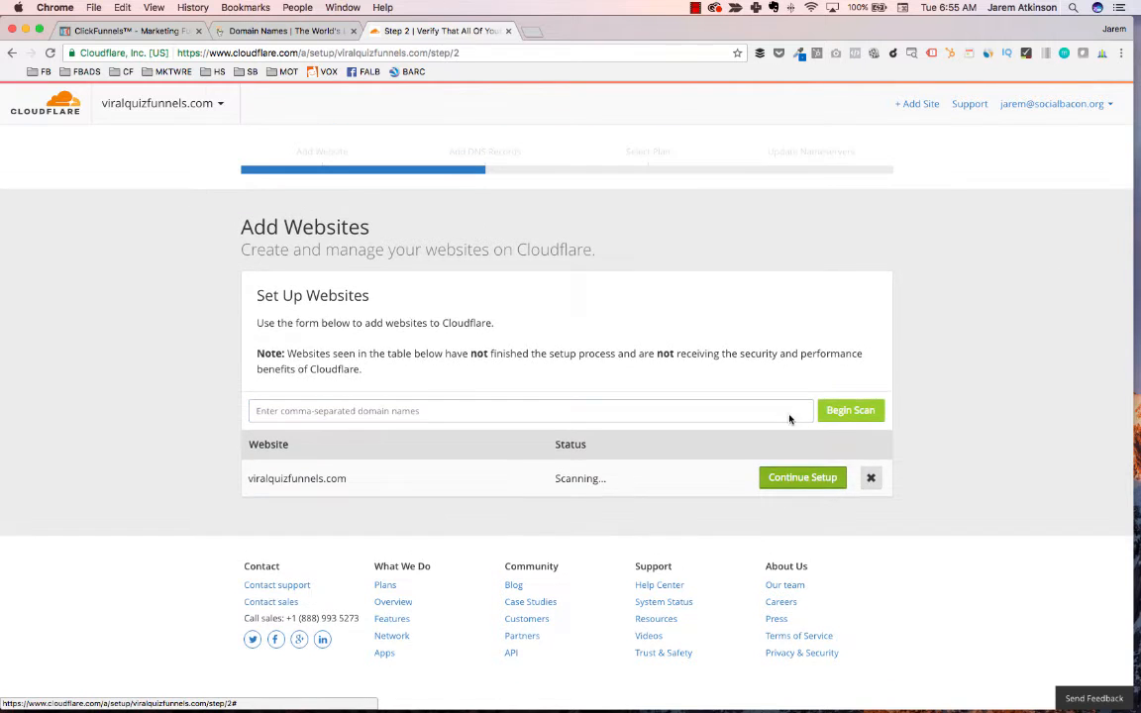
# Step: Delete the A record for viralquizfunnels.com and the www CNAME record, keeping the wildcard A record
pyautogui.scroll(-5, 198, 387)
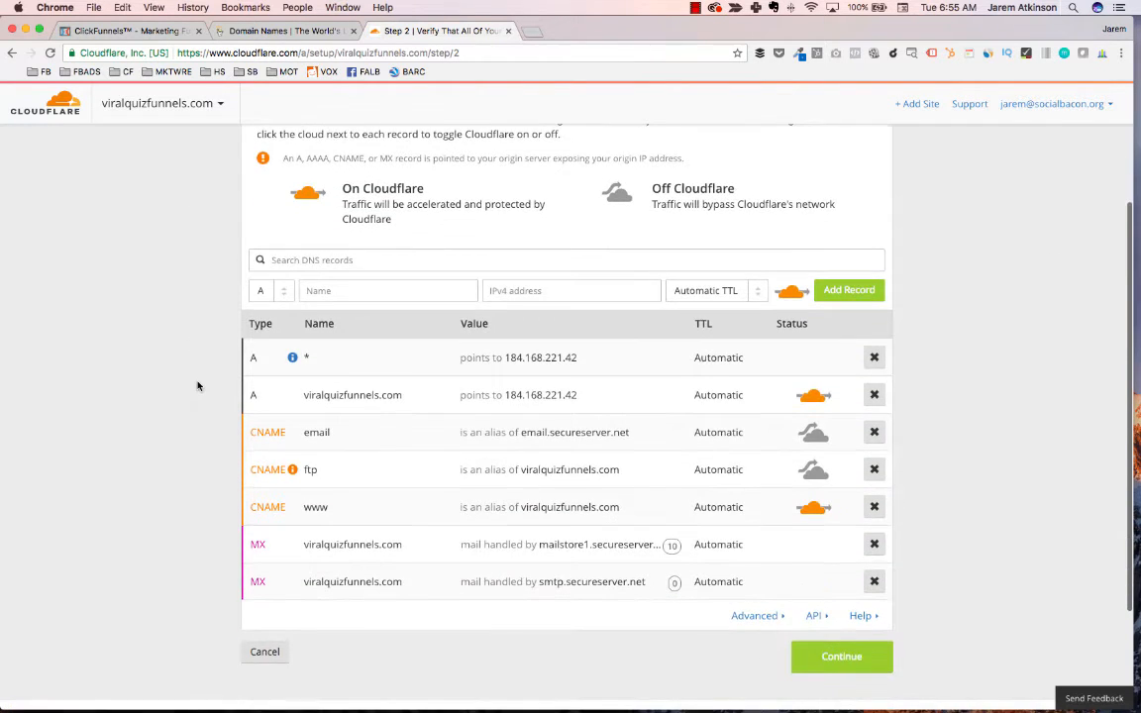
pyautogui.scroll(-1, 198, 386)
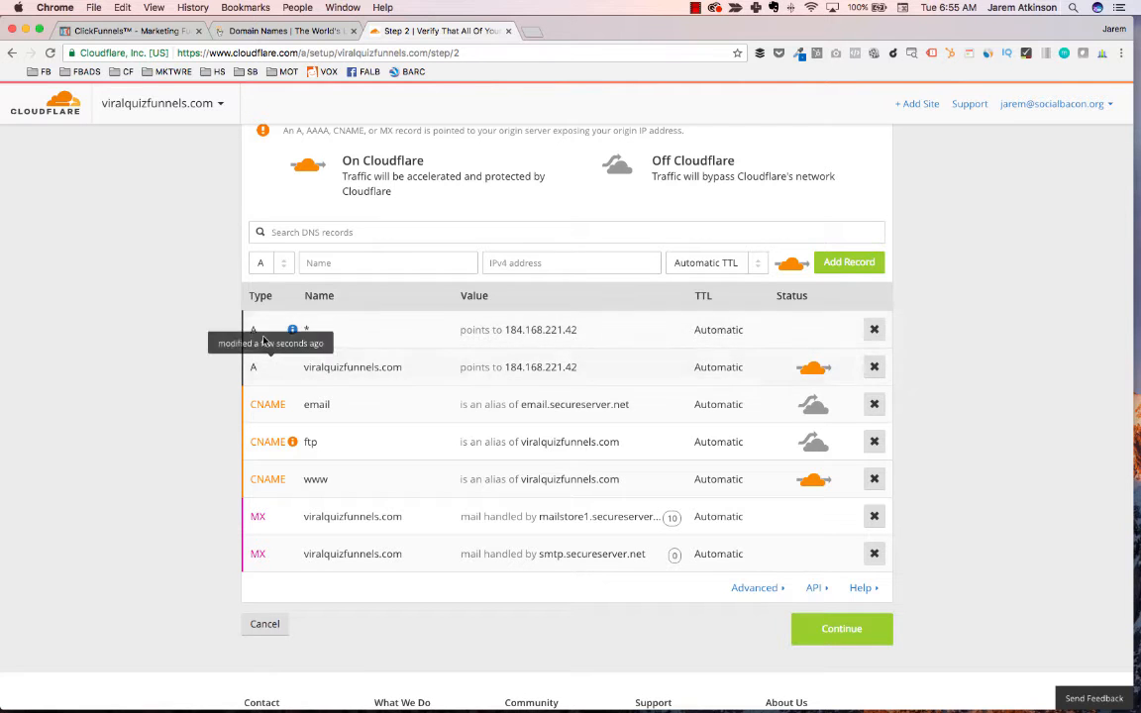
pyautogui.click(874, 329)
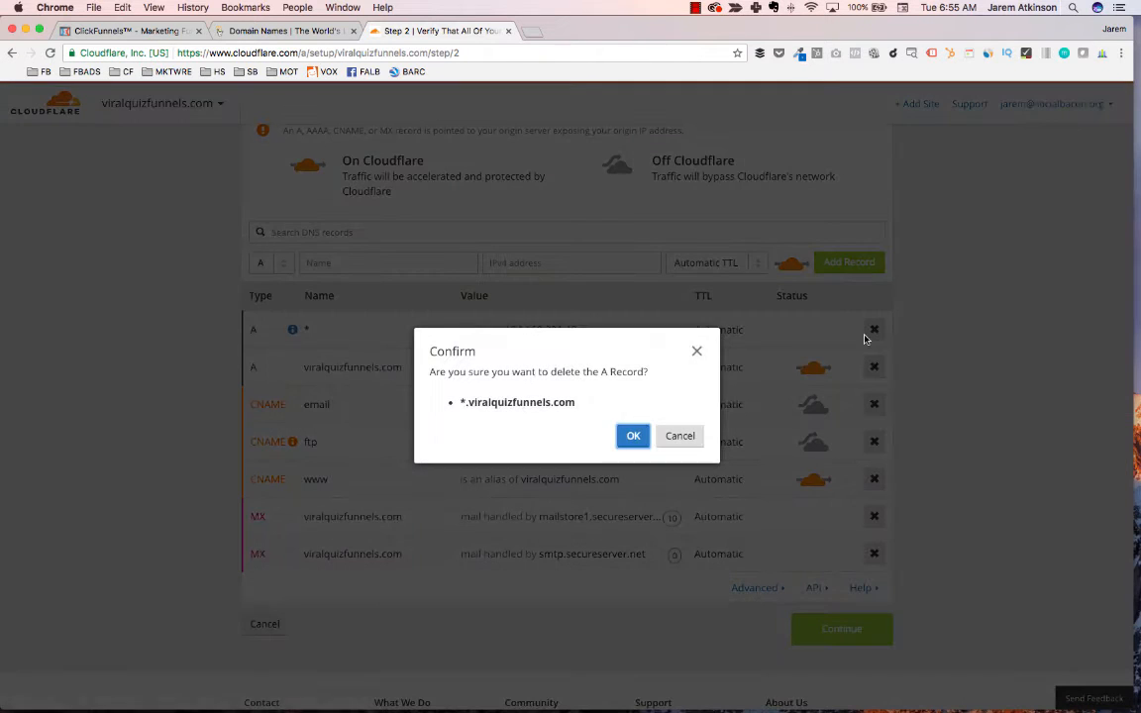
pyautogui.click(697, 352)
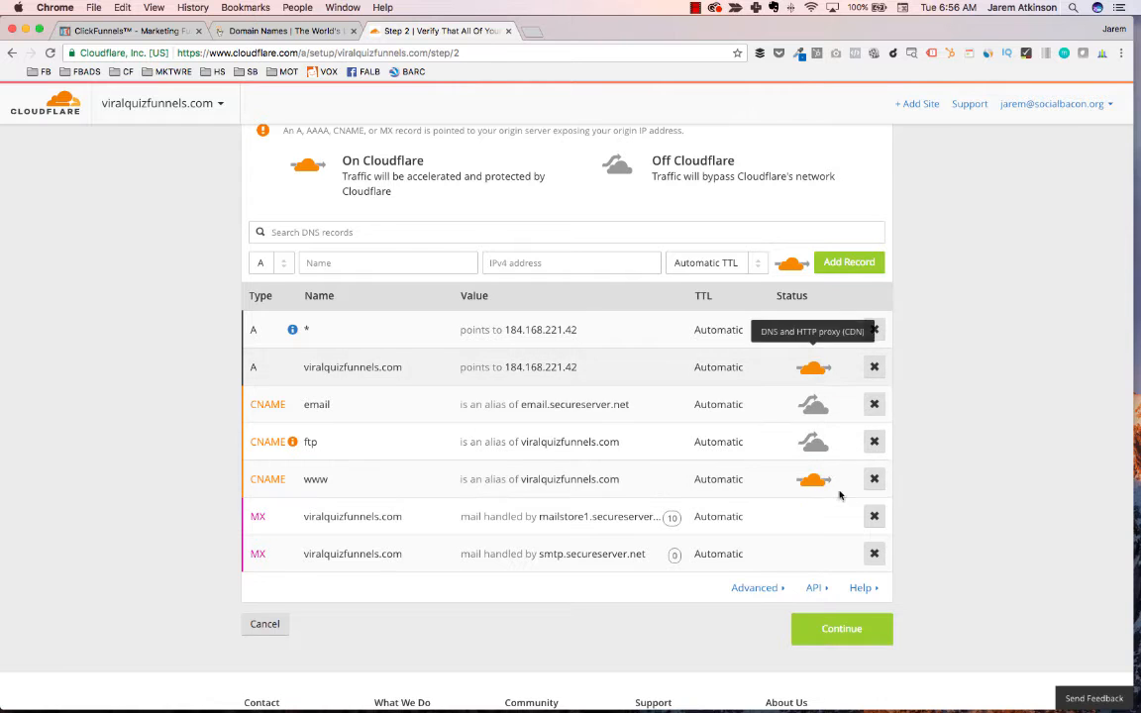
pyautogui.click(873, 367)
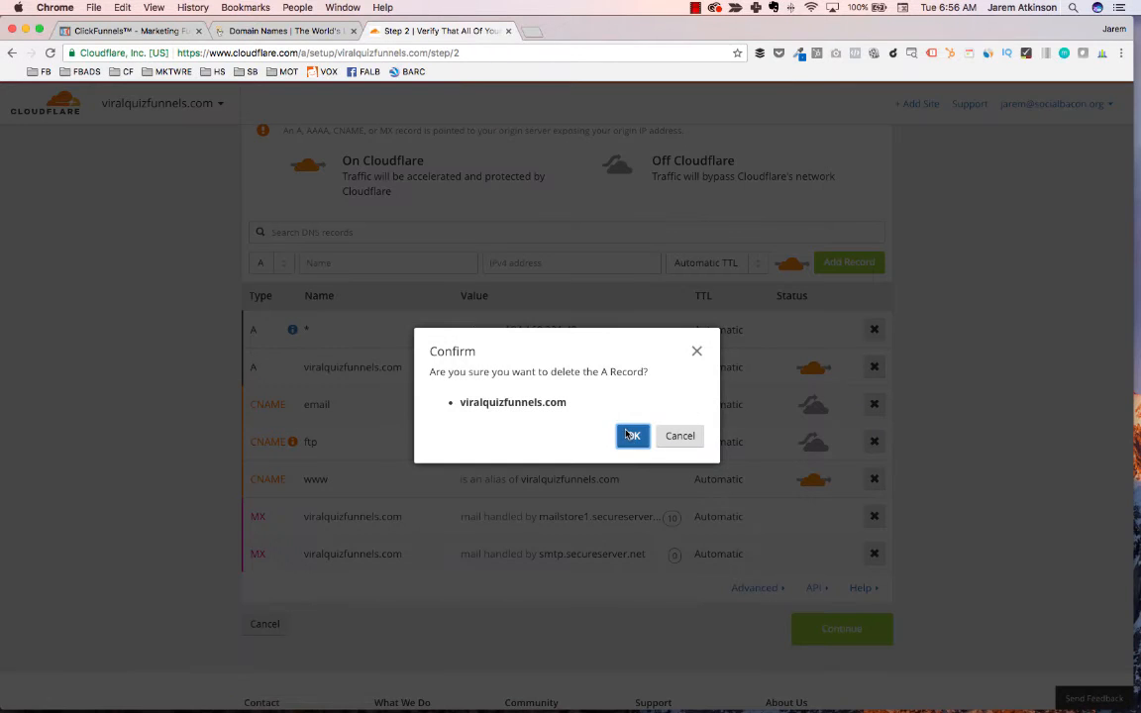
pyautogui.click(634, 435)
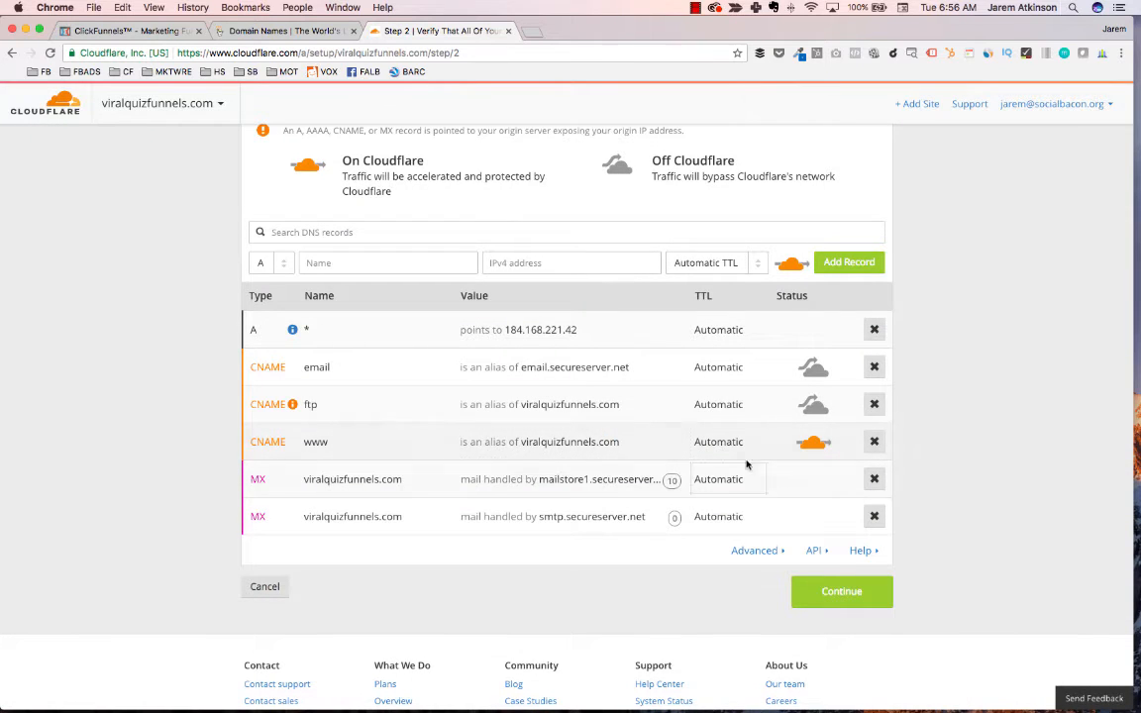
pyautogui.click(874, 442)
pyautogui.click(634, 435)
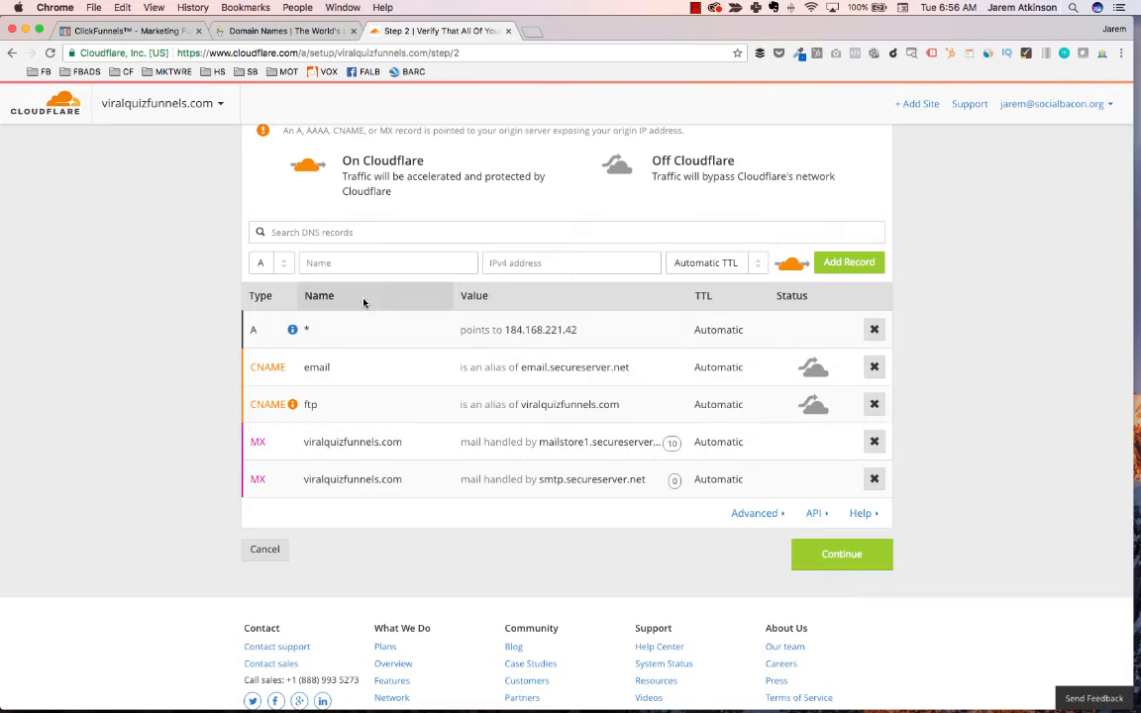
# Step: Add a CNAME record named @ that points to target.clickfunels.com with automatic TTL
pyautogui.click(281, 263)
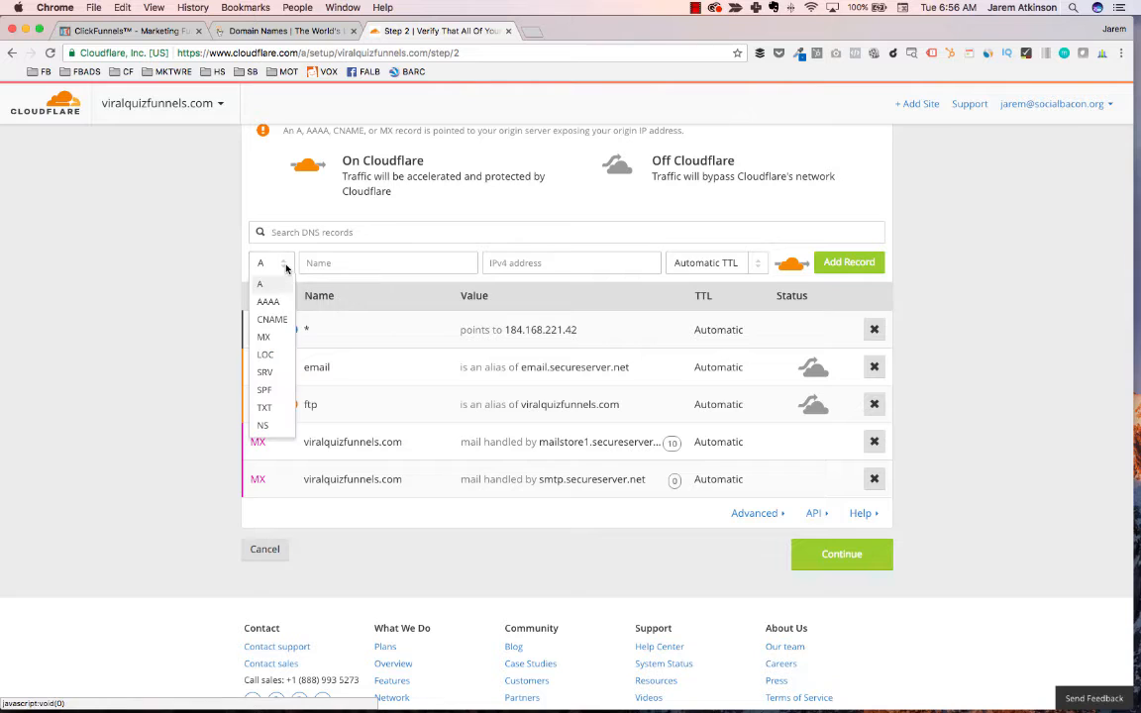
pyautogui.click(273, 320)
pyautogui.click(357, 268)
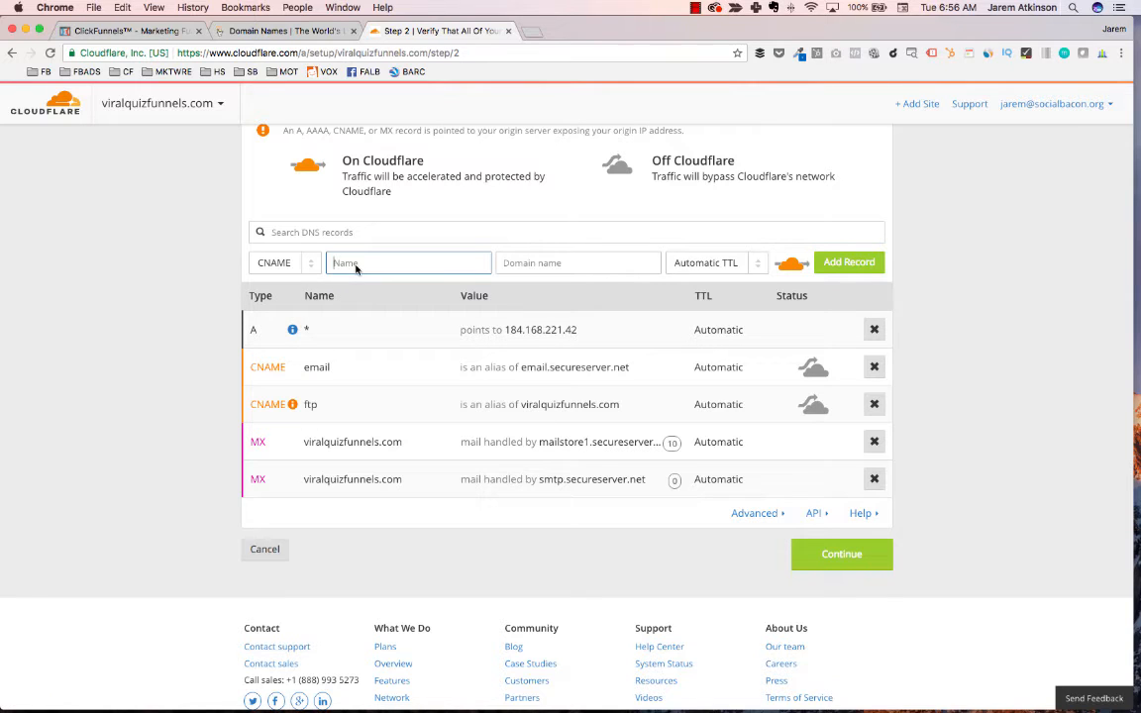
pyautogui.write('vi')
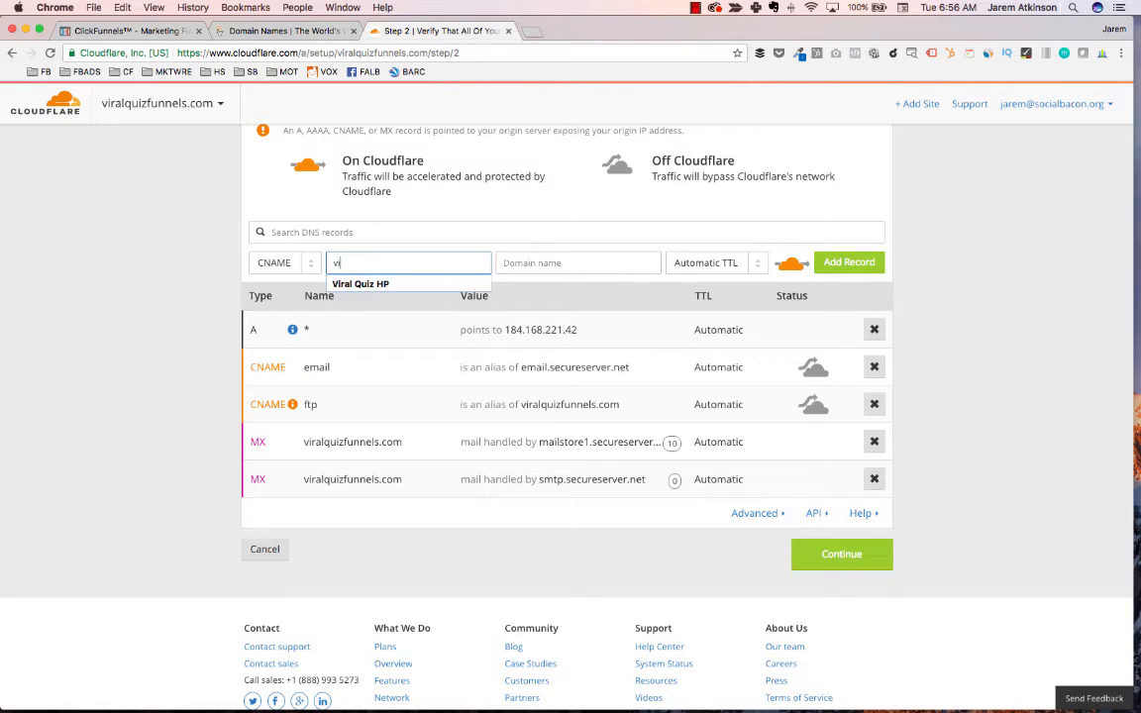
pyautogui.write('ralquizfunn')
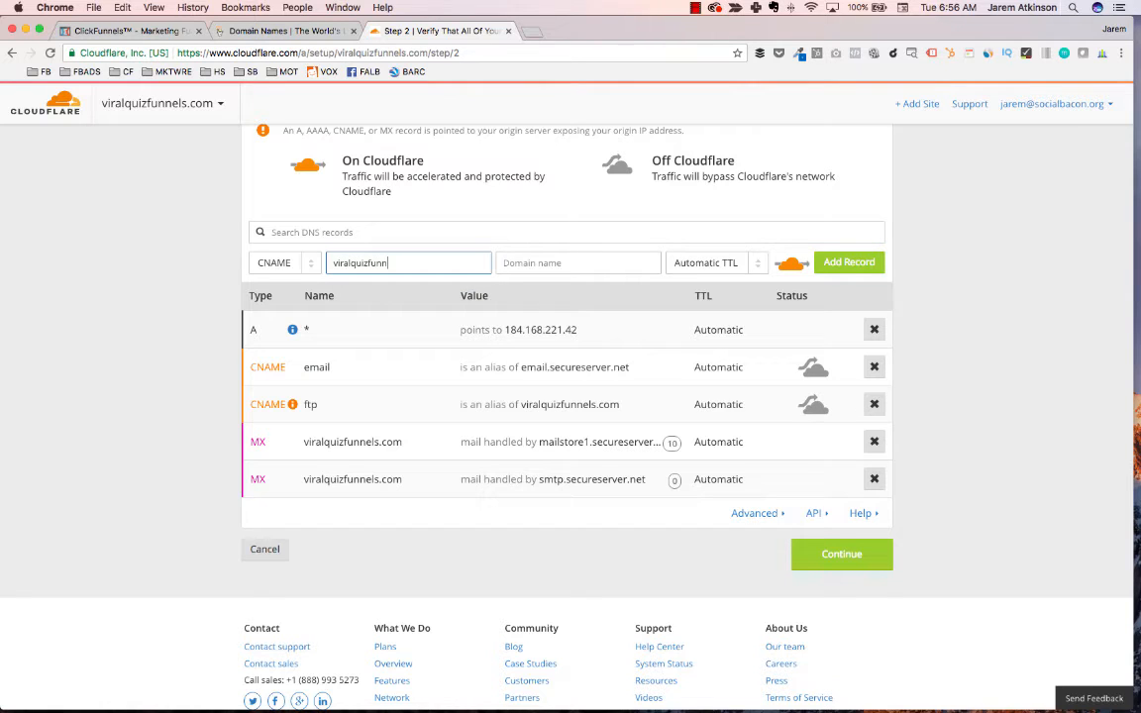
pyautogui.press('super+z')
pyautogui.write('@')
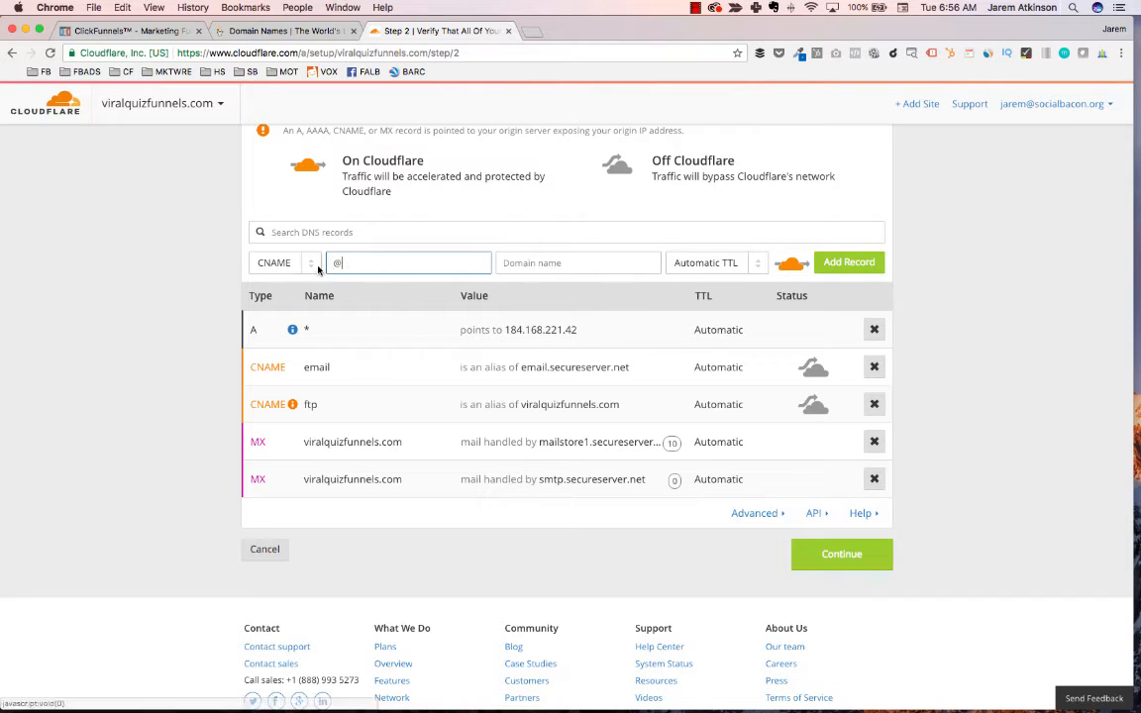
pyautogui.click(511, 265)
pyautogui.write('target.clic')
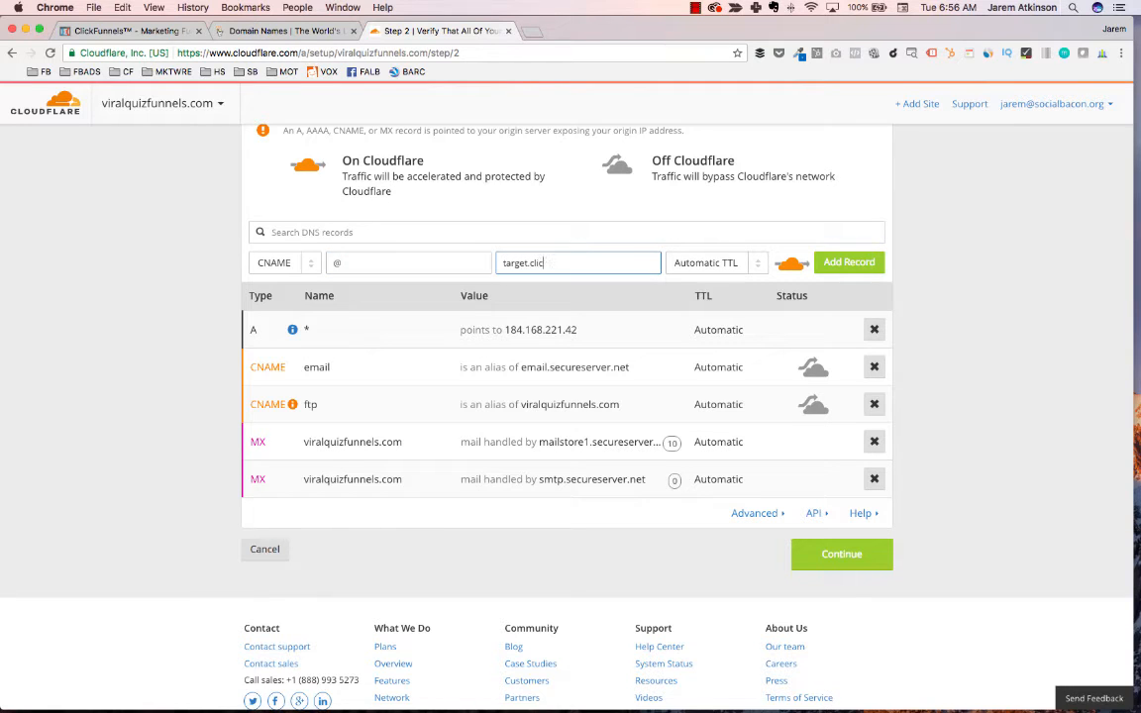
pyautogui.write('kfunels.com')
pyautogui.click(847, 262)
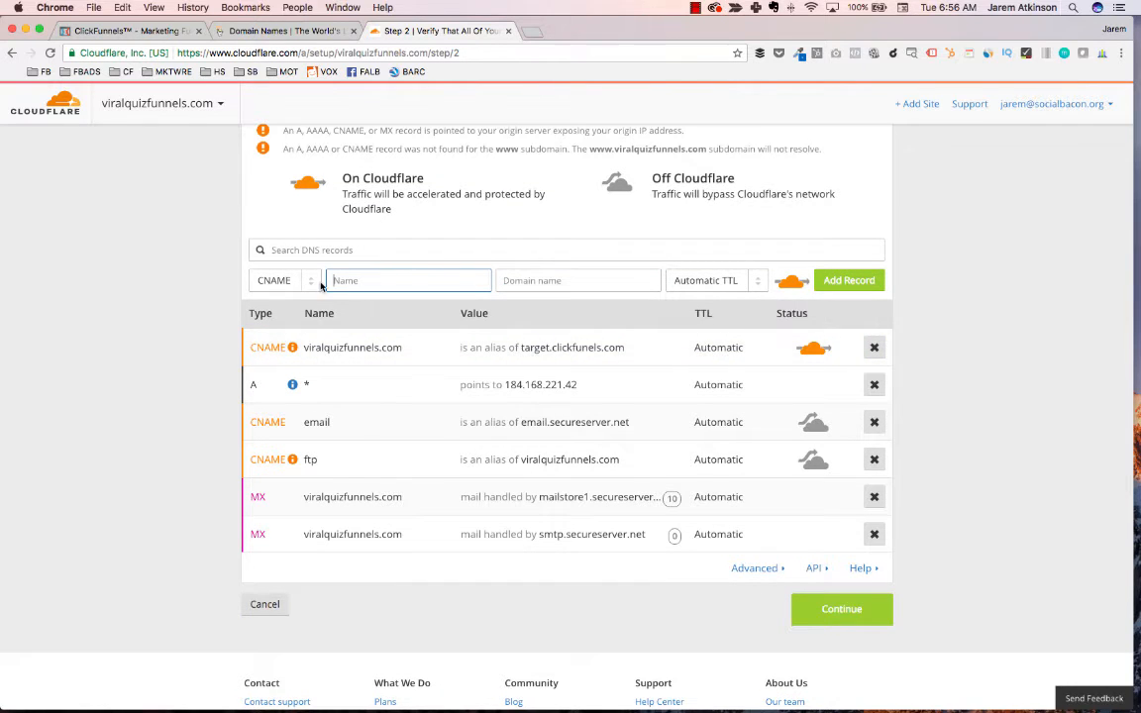
# Step: Add a CNAME record named www that points to target.clickfunnels.com with automatic TTL
pyautogui.write('ww')
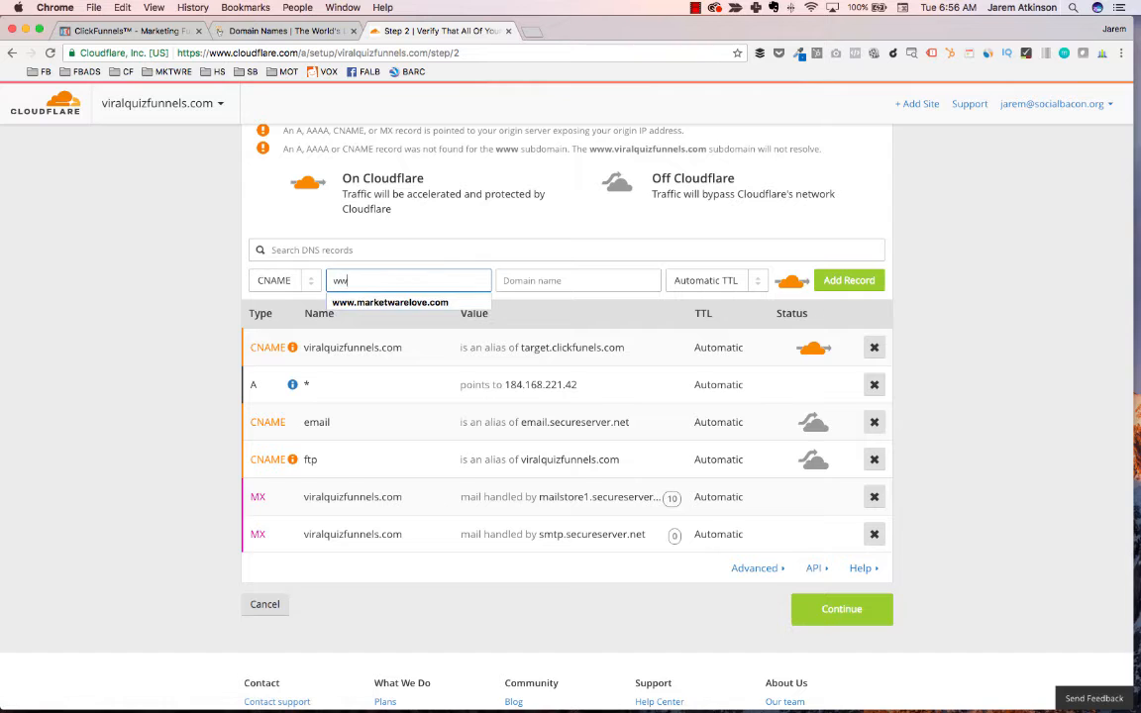
pyautogui.write('w')
pyautogui.press('Tab')
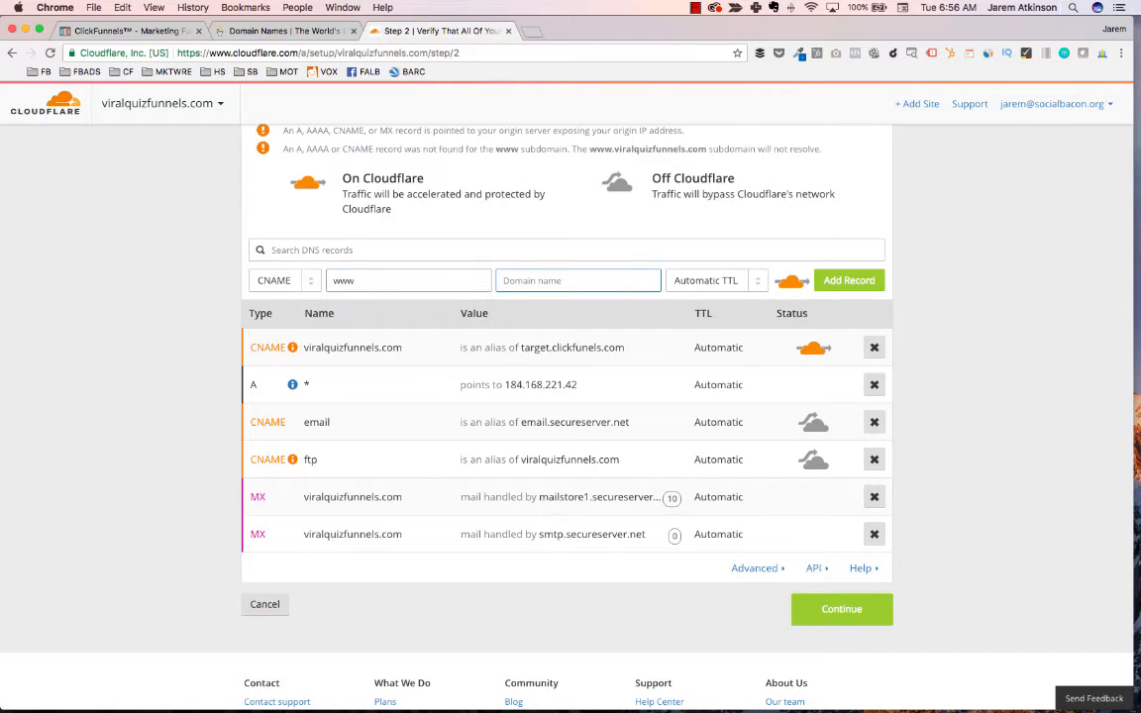
pyautogui.write('target.clickfunnels.com')
pyautogui.press('Tab')
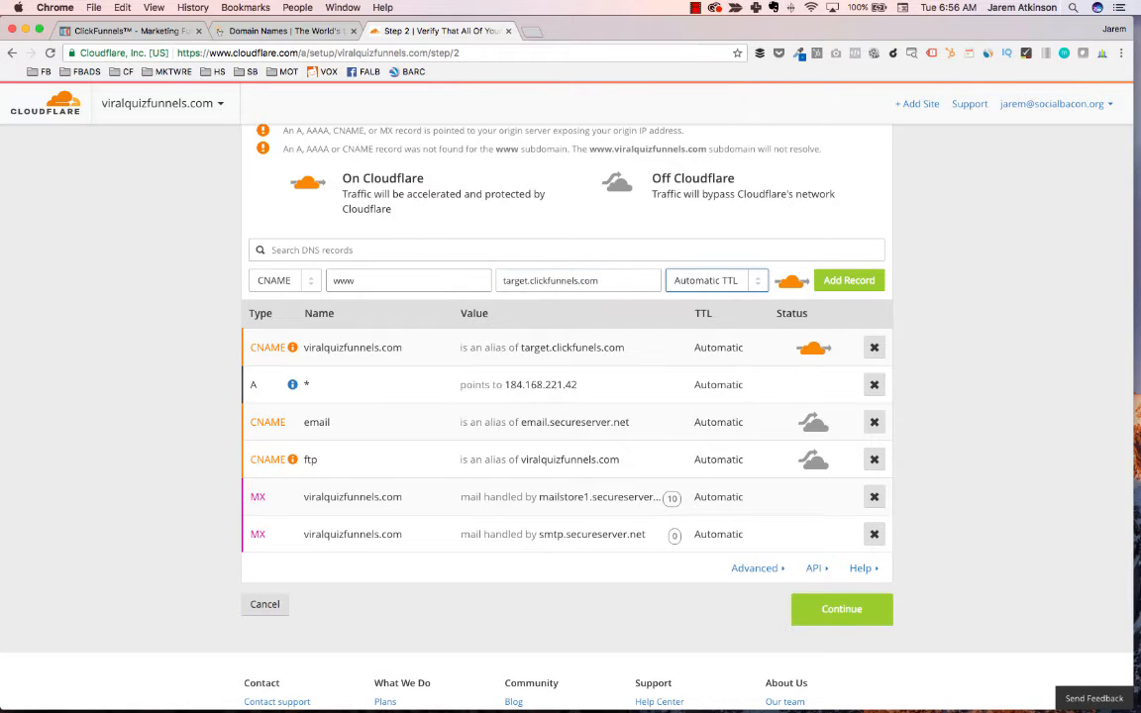
pyautogui.click(835, 282)
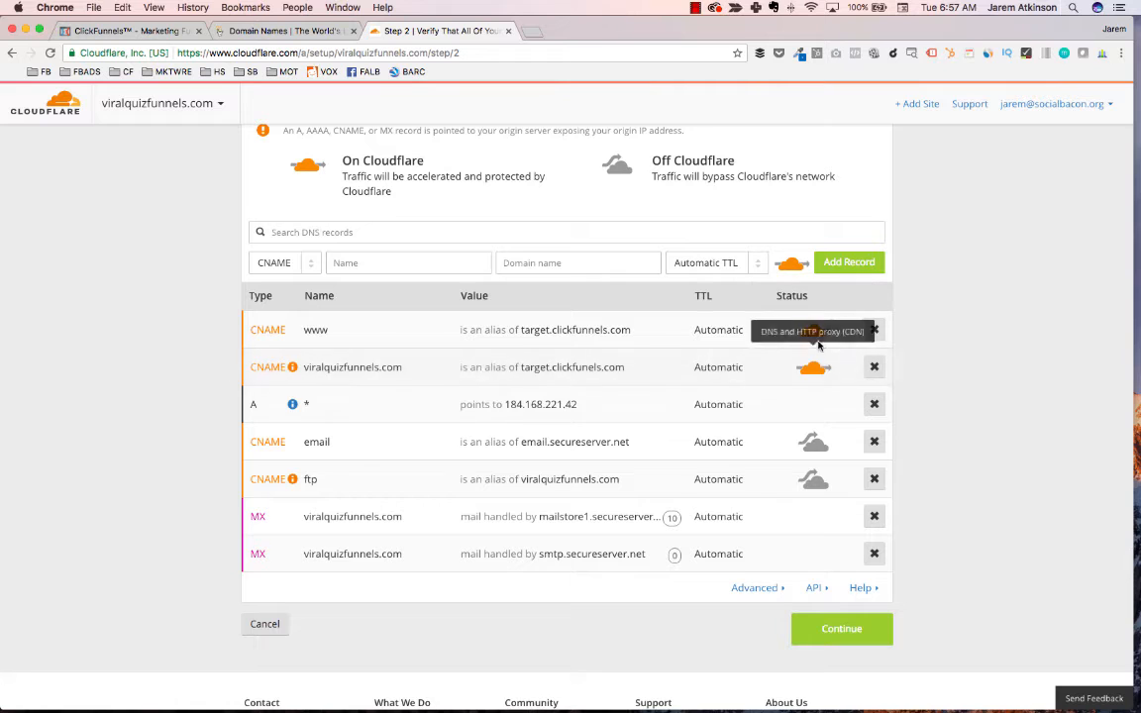
# Step: Accept the DNS records, choose the Free Website plan and continue to the nameserver instructions
pyautogui.moveTo(292, 366)
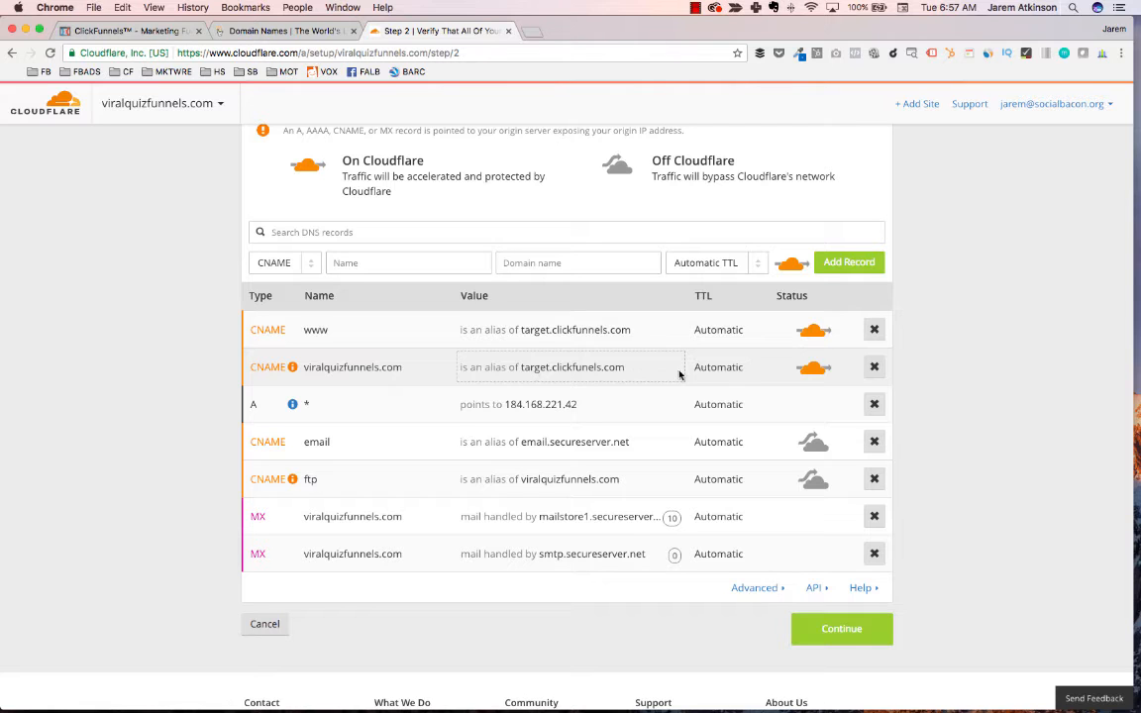
pyautogui.click(832, 630)
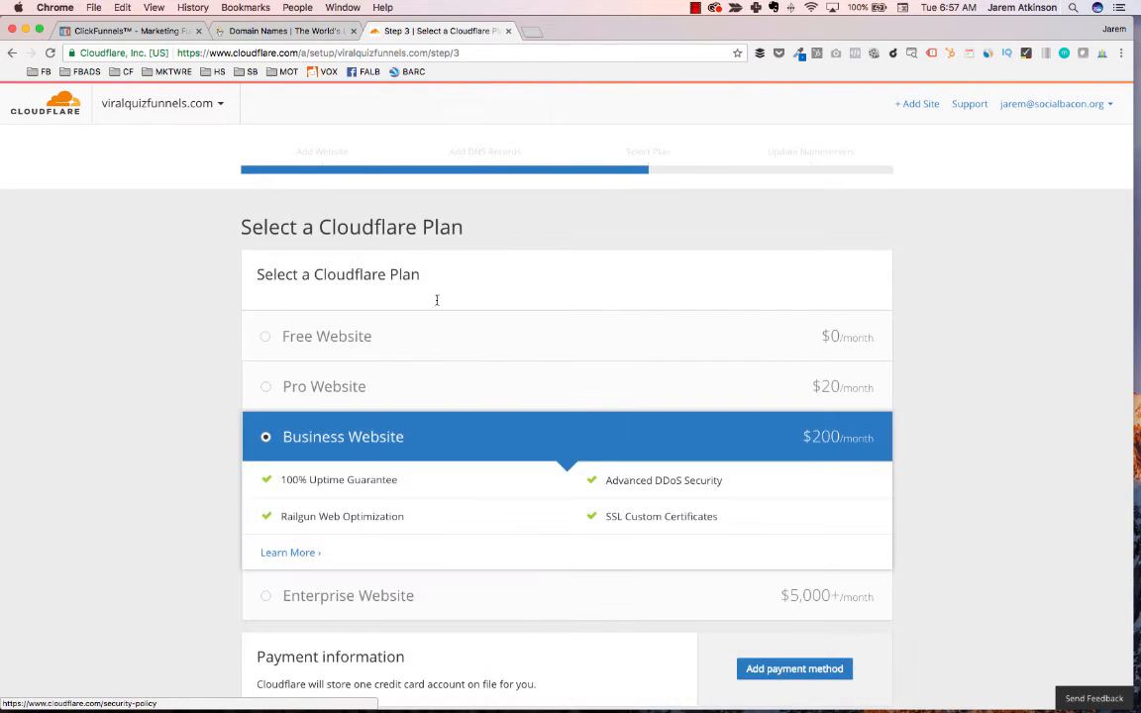
pyautogui.click(346, 340)
pyautogui.scroll(-3, 838, 421)
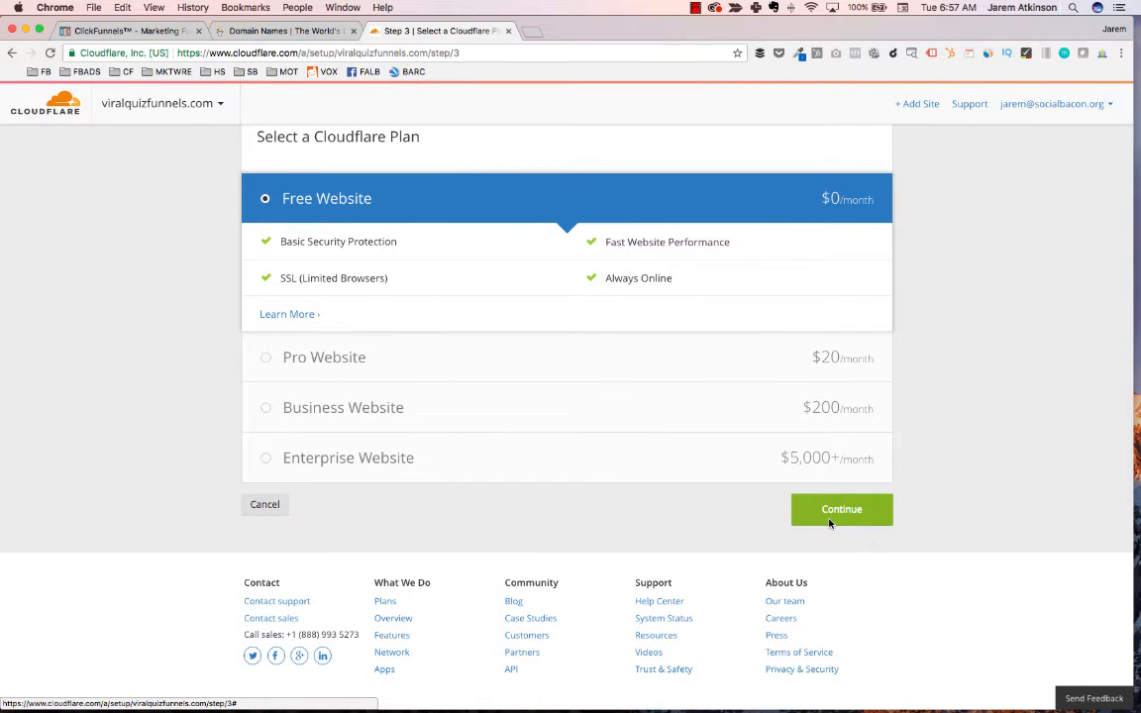
pyautogui.click(832, 519)
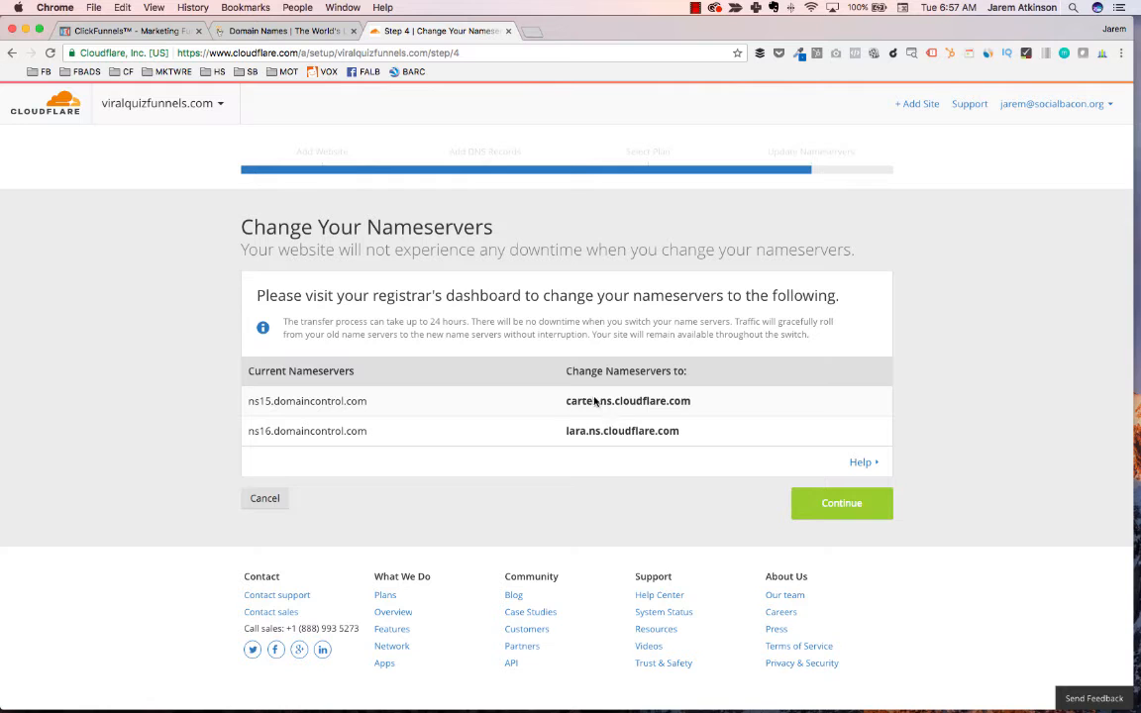
# Step: Switch to the GoDaddy site and open the account's domain management list
pyautogui.click(273, 31)
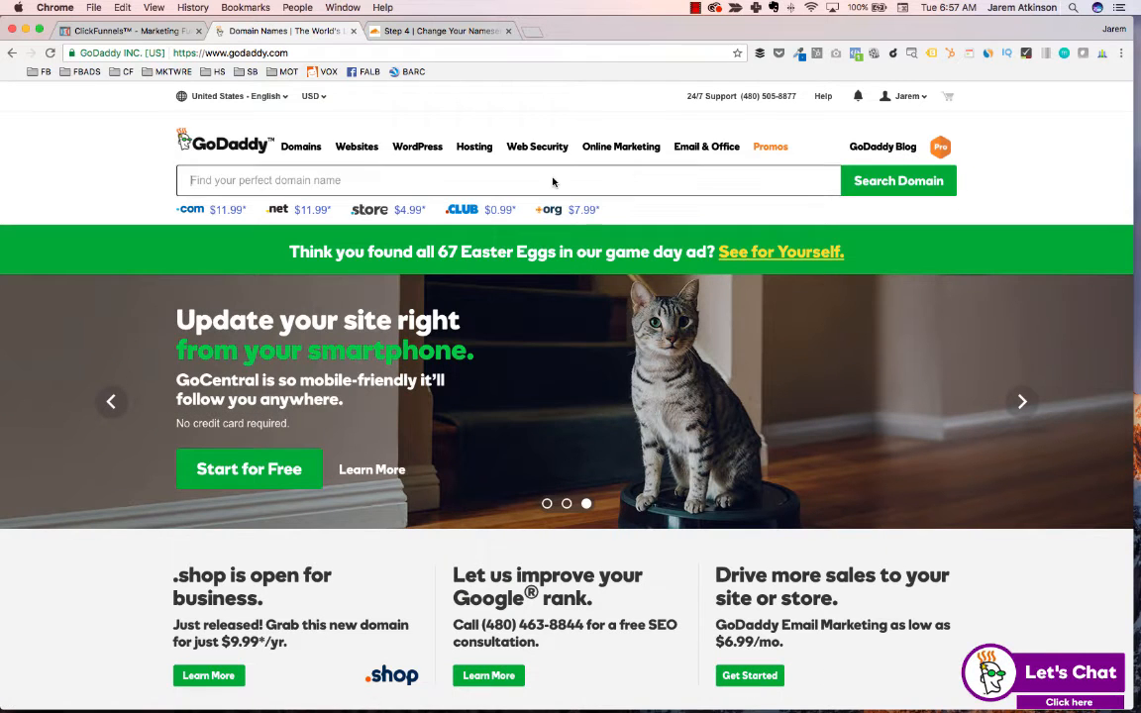
pyautogui.click(904, 96)
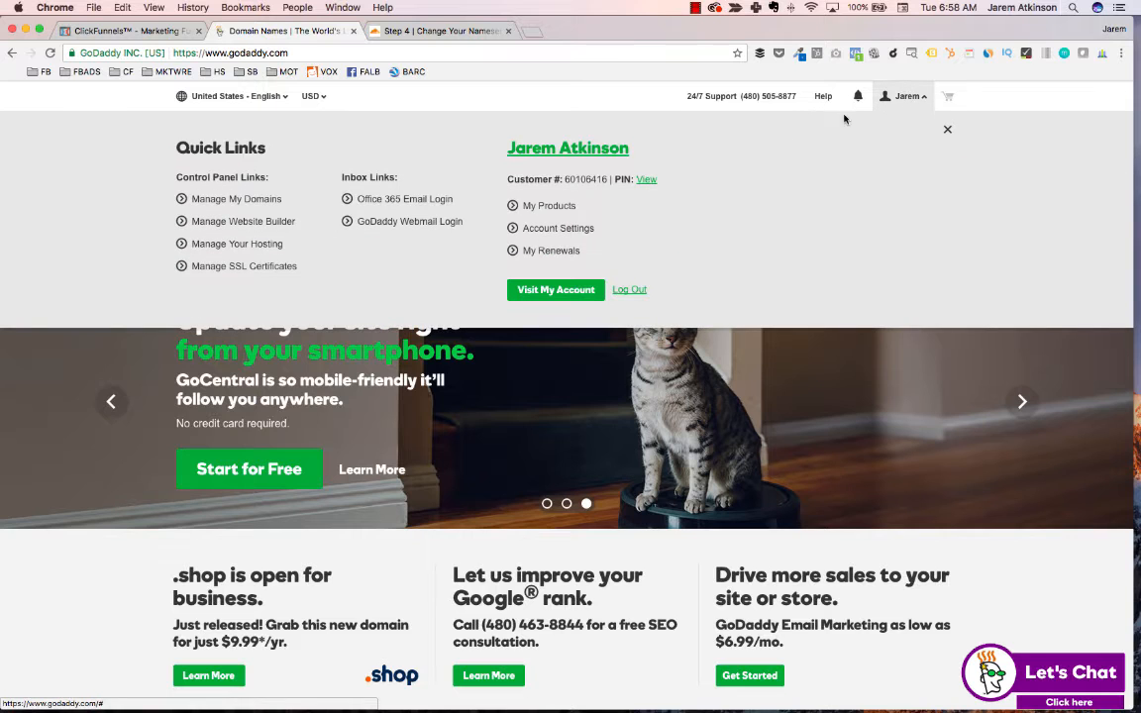
pyautogui.click(230, 202)
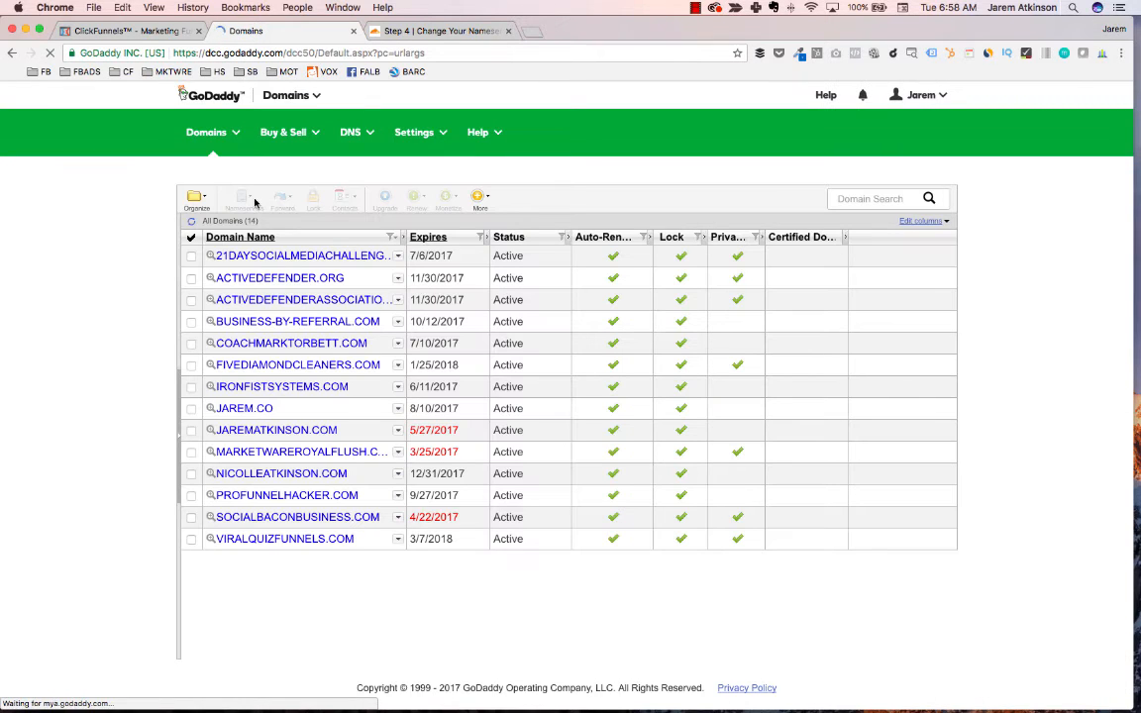
# Step: Open the nameserver settings of viralquizfunnels.com, choose the Custom setup type and start entering custom nameservers
pyautogui.click(272, 541)
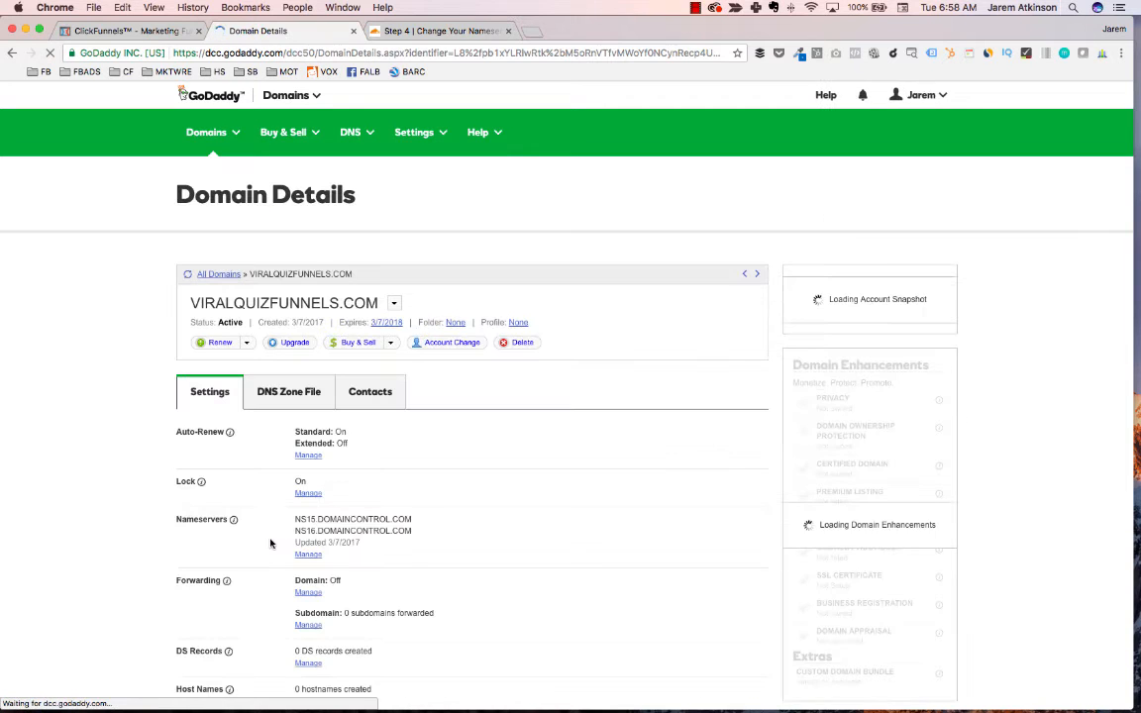
pyautogui.scroll(-2, 381, 453)
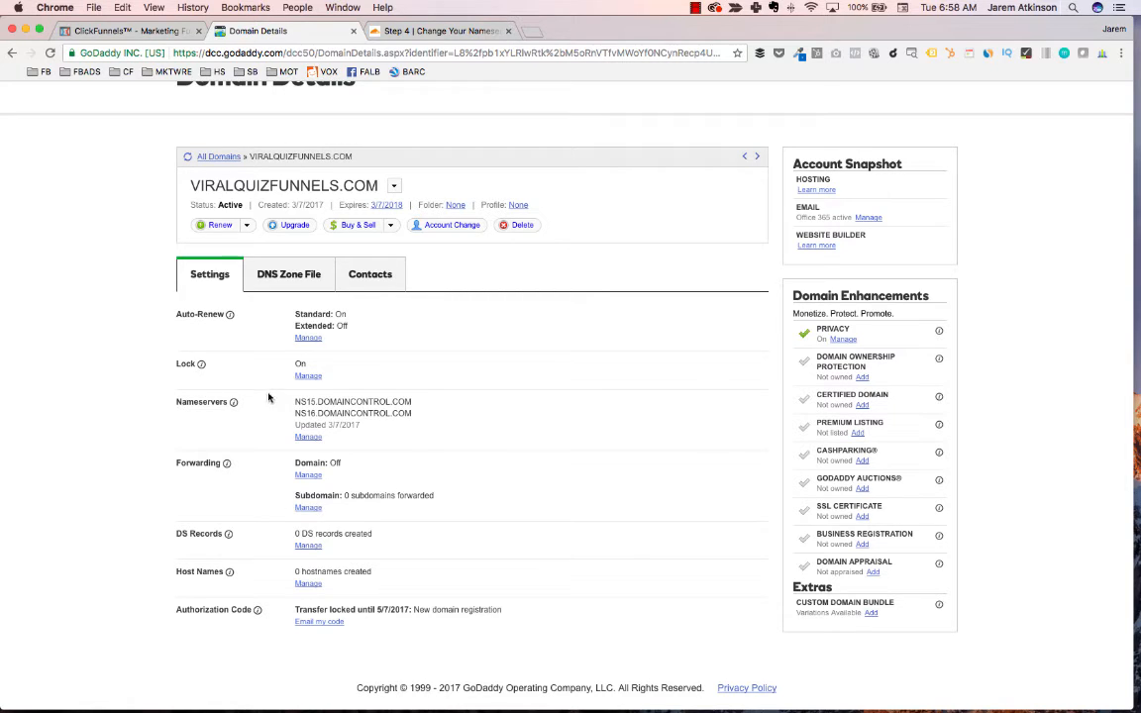
pyautogui.click(308, 437)
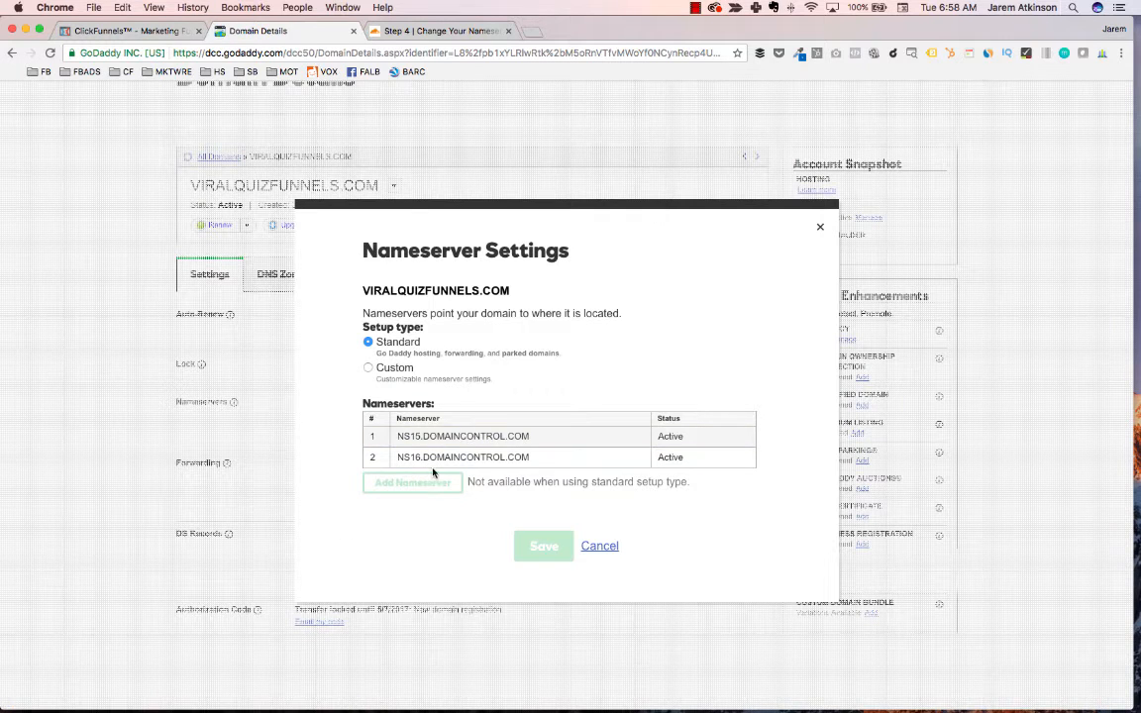
pyautogui.click(369, 368)
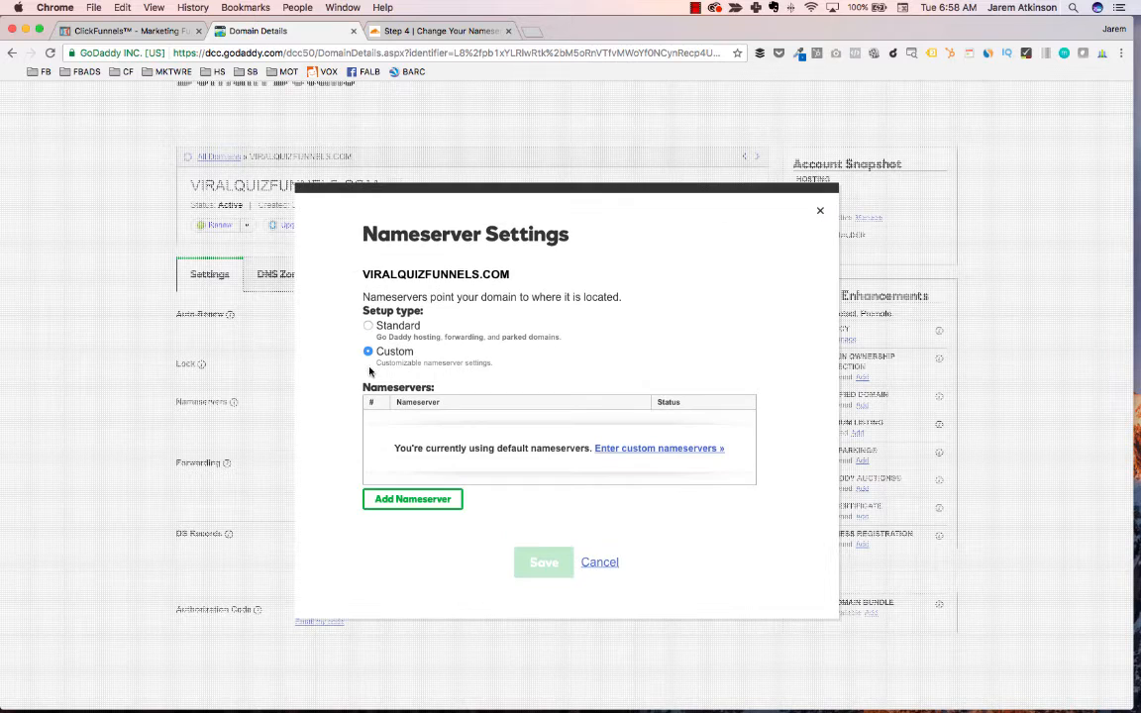
pyautogui.click(624, 451)
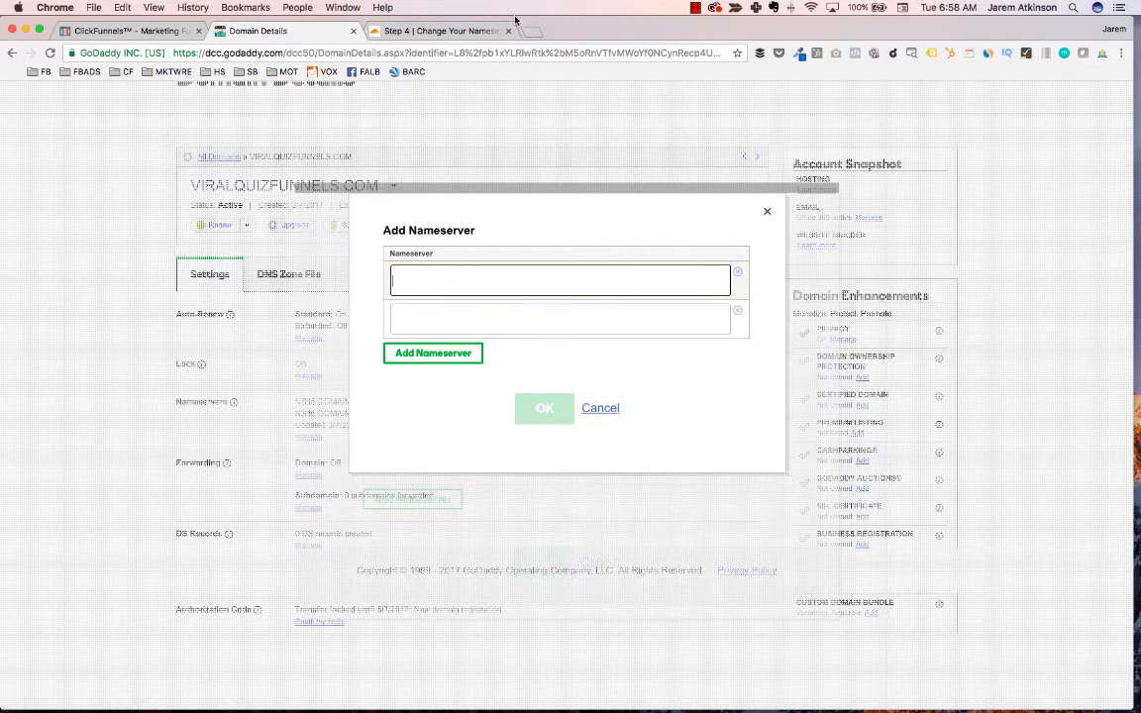
# Step: Copy carter.ns.cloudflare.com from the Cloudflare instructions and enter it as the first GoDaddy nameserver
pyautogui.click(477, 31)
pyautogui.moveTo(692, 397); pyautogui.dragTo(560, 402)
pyautogui.press('super+c')
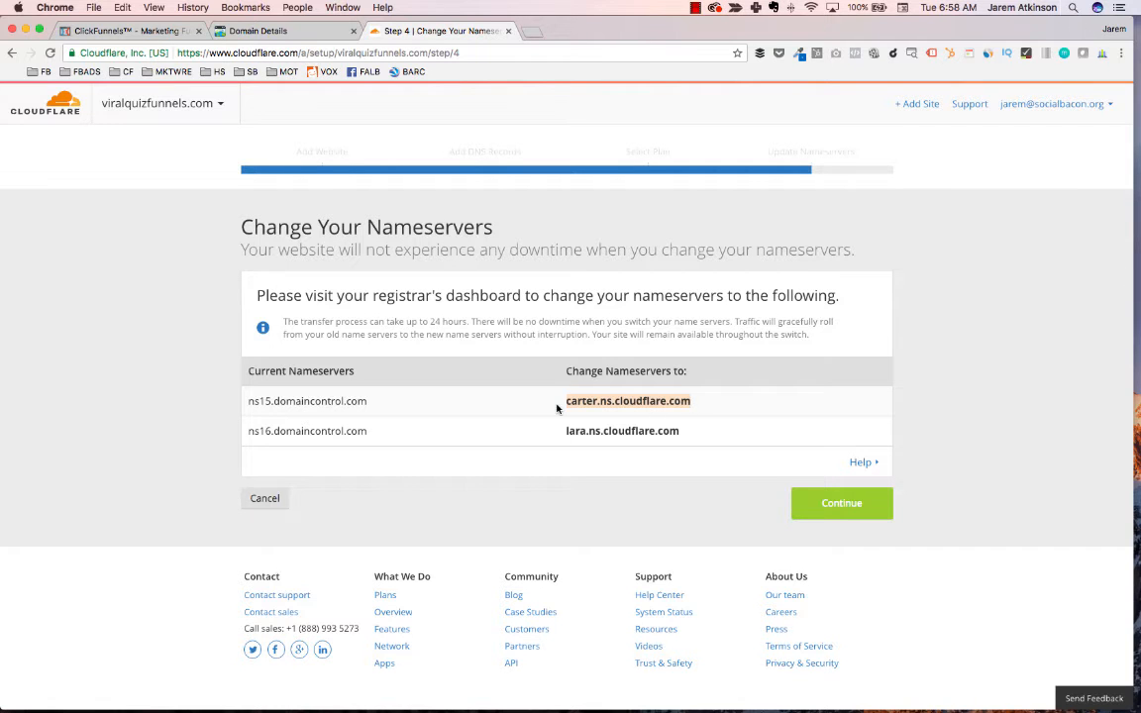
pyautogui.click(262, 31)
pyautogui.press('super+v')
pyautogui.click(543, 327)
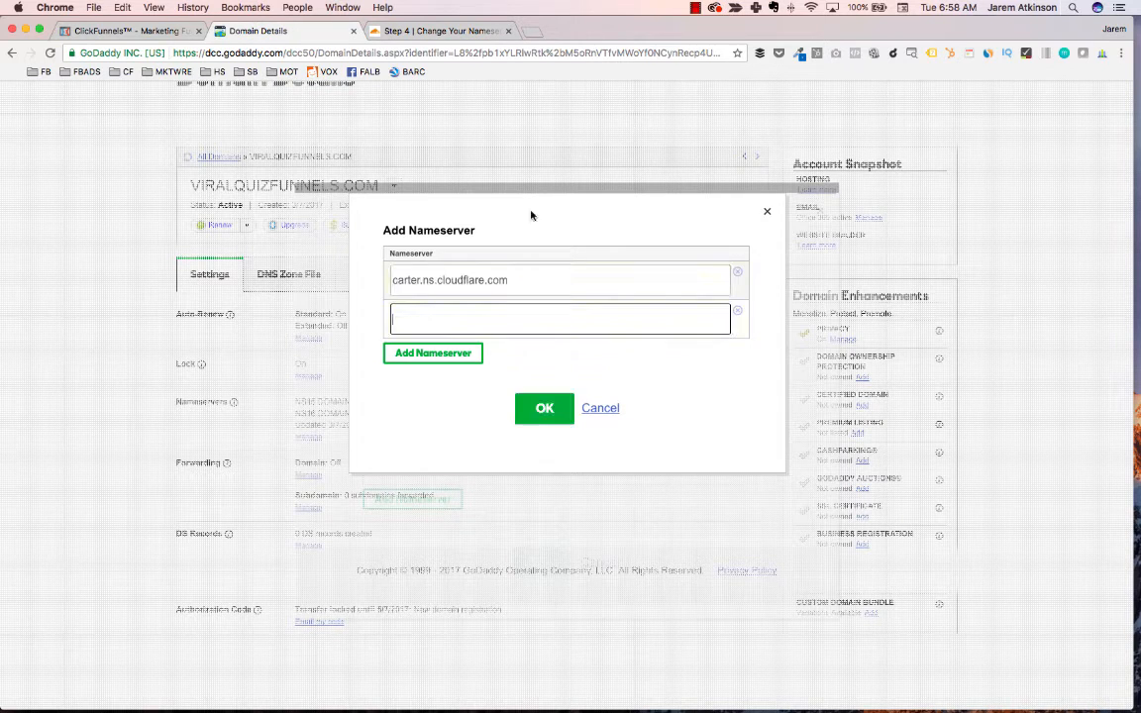
# Step: Copy lara.ns.cloudflare.com from Cloudflare as the second GoDaddy nameserver and save the nameserver settings
pyautogui.click(438, 31)
pyautogui.moveTo(682, 432); pyautogui.dragTo(554, 432)
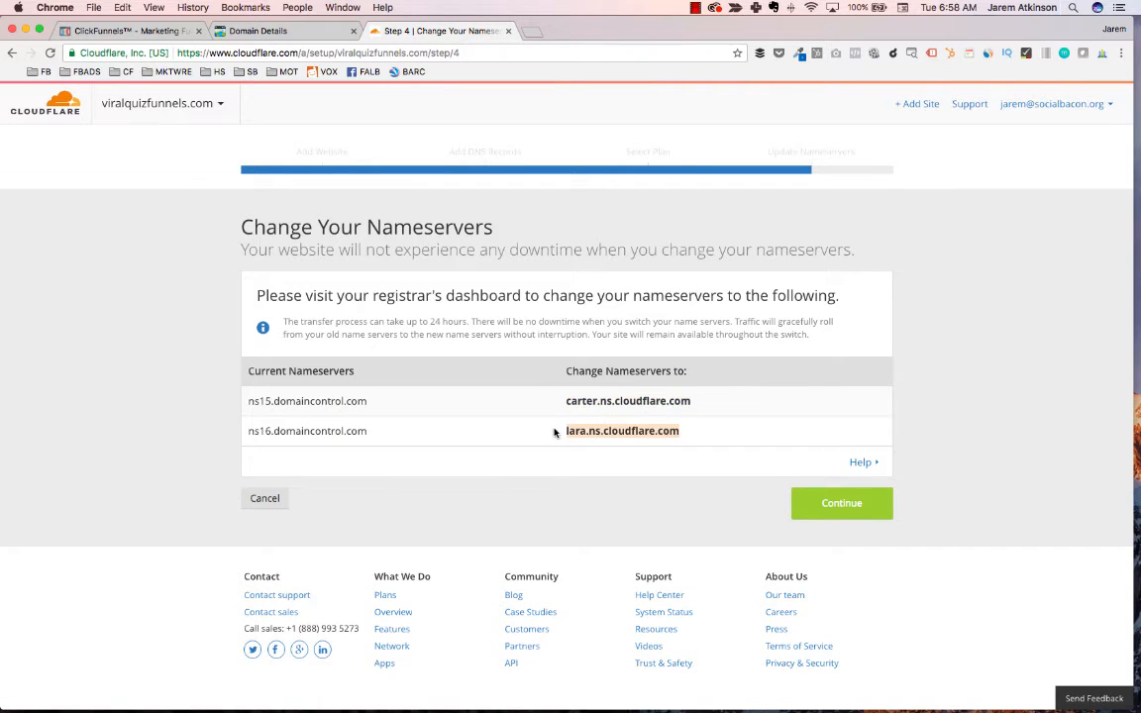
pyautogui.press('super+c')
pyautogui.click(282, 31)
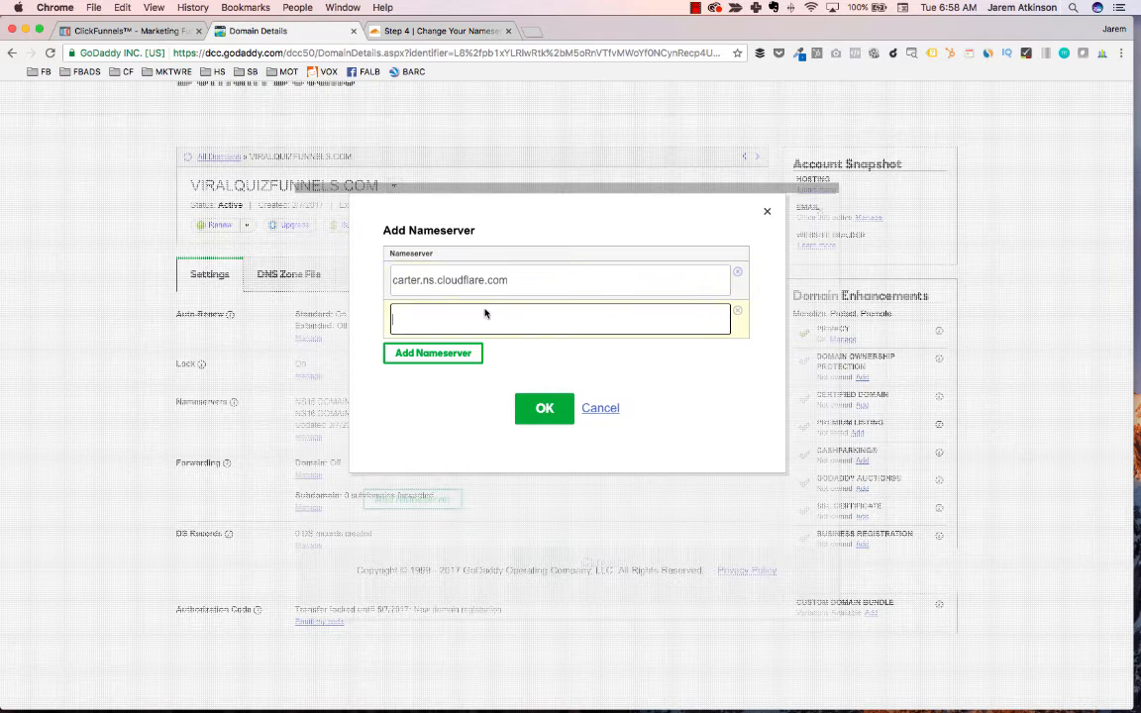
pyautogui.press('super+v')
pyautogui.click(554, 411)
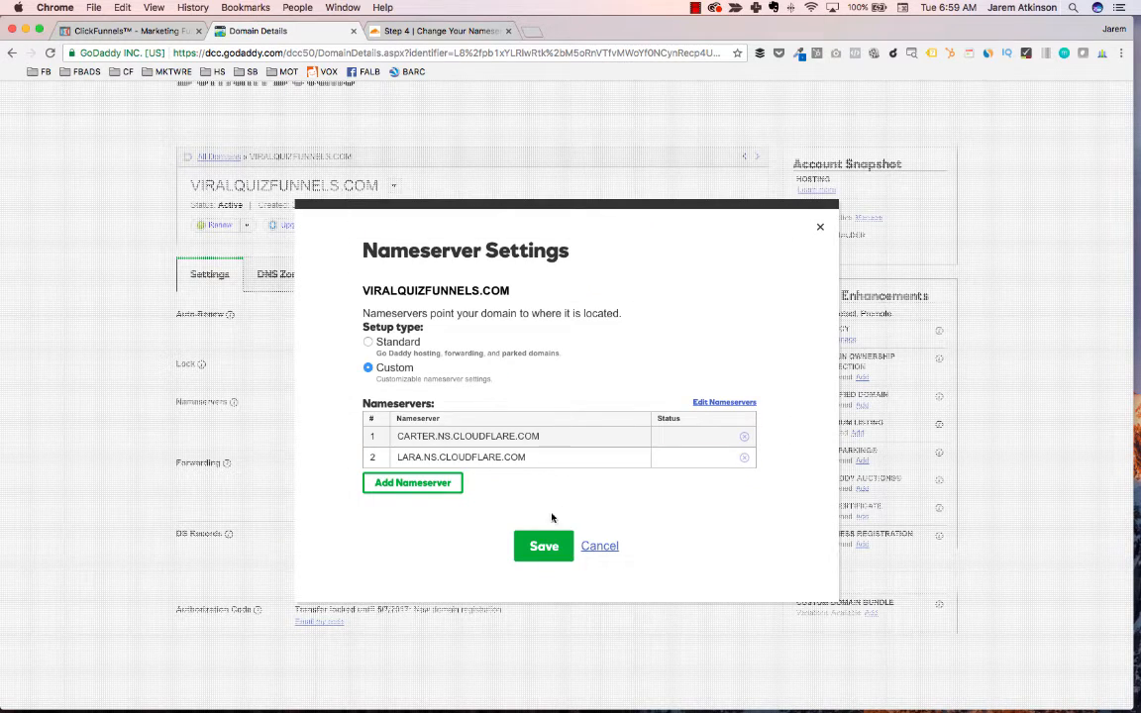
pyautogui.click(549, 543)
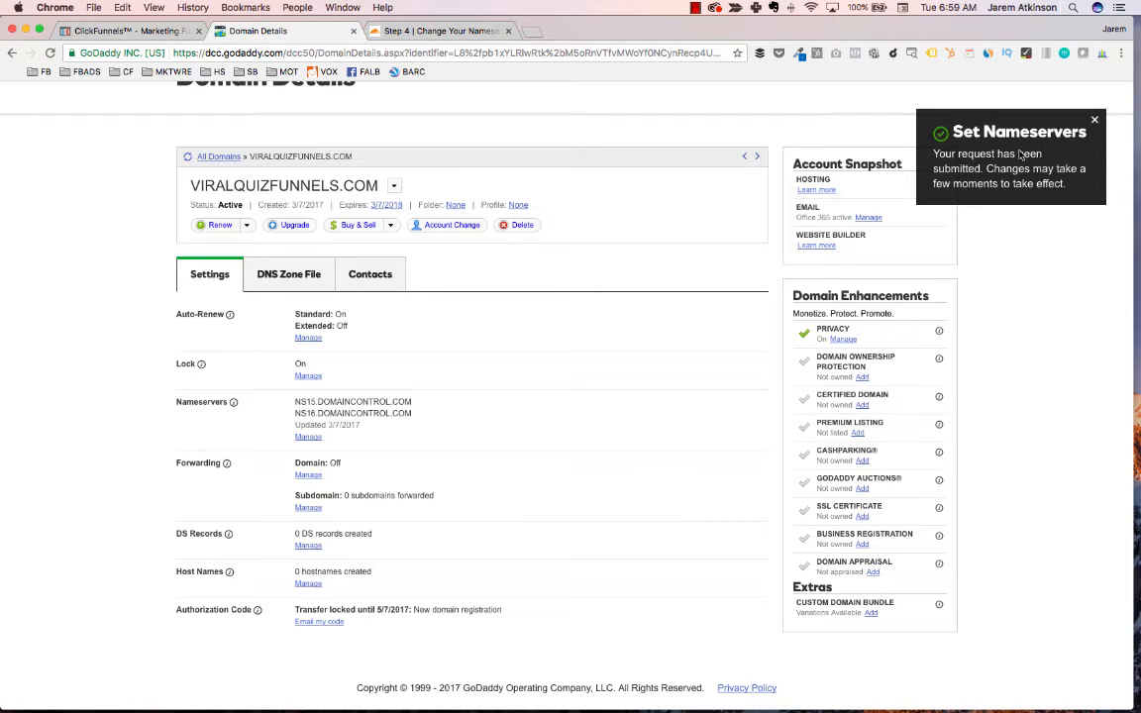
pyautogui.click(1094, 120)
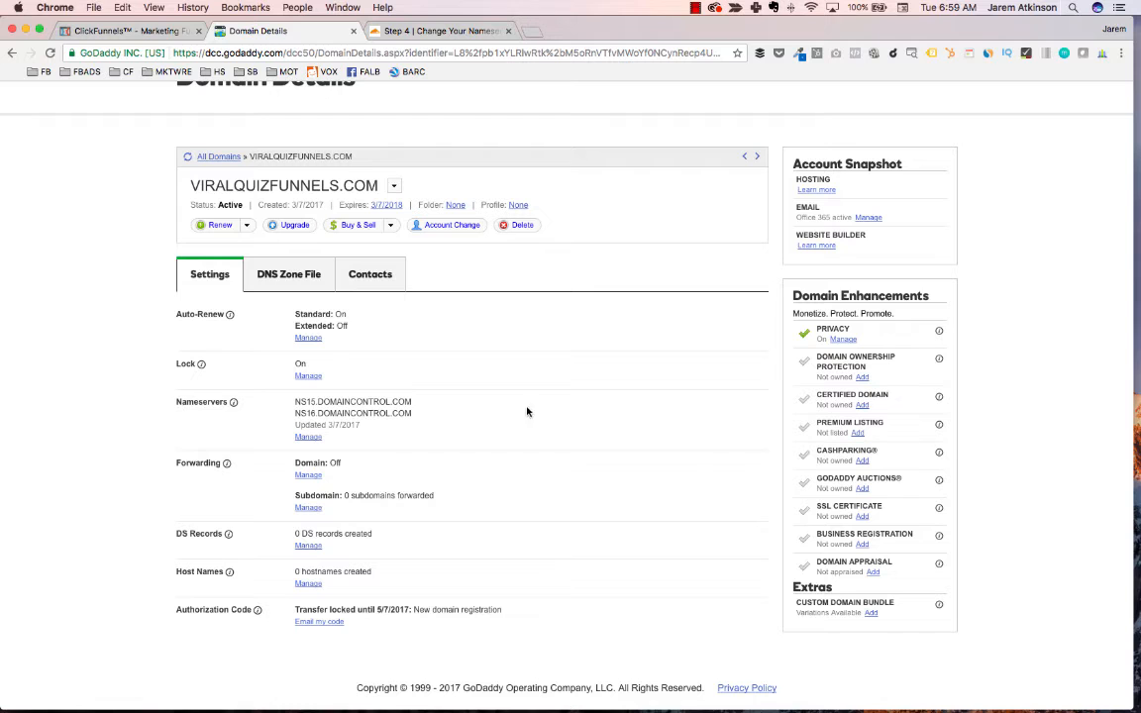
# Step: Switch back to Cloudflare, continue to the site overview and request a recheck of the nameservers
pyautogui.click(416, 33)
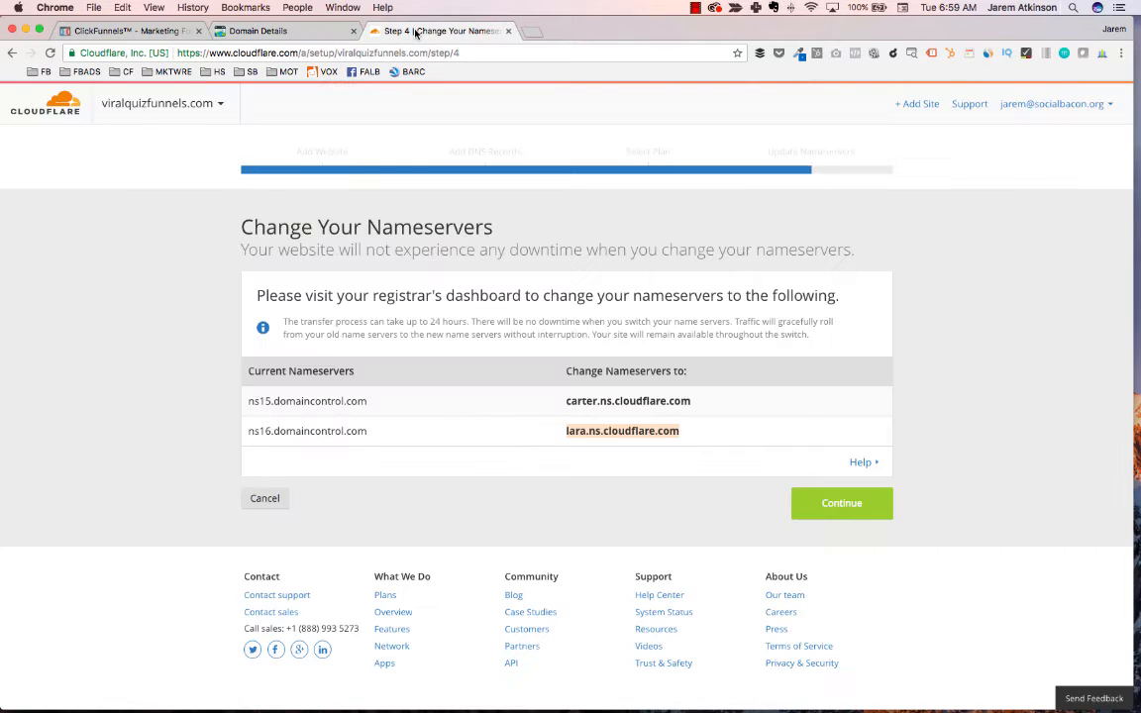
pyautogui.click(824, 506)
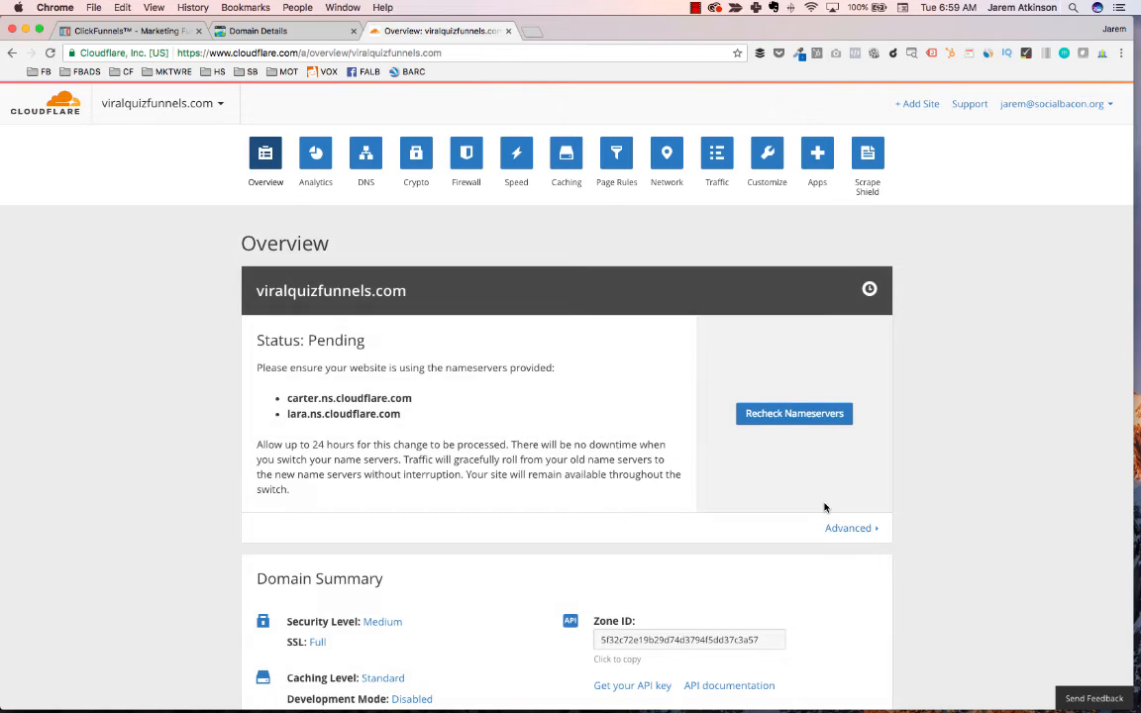
pyautogui.click(792, 418)
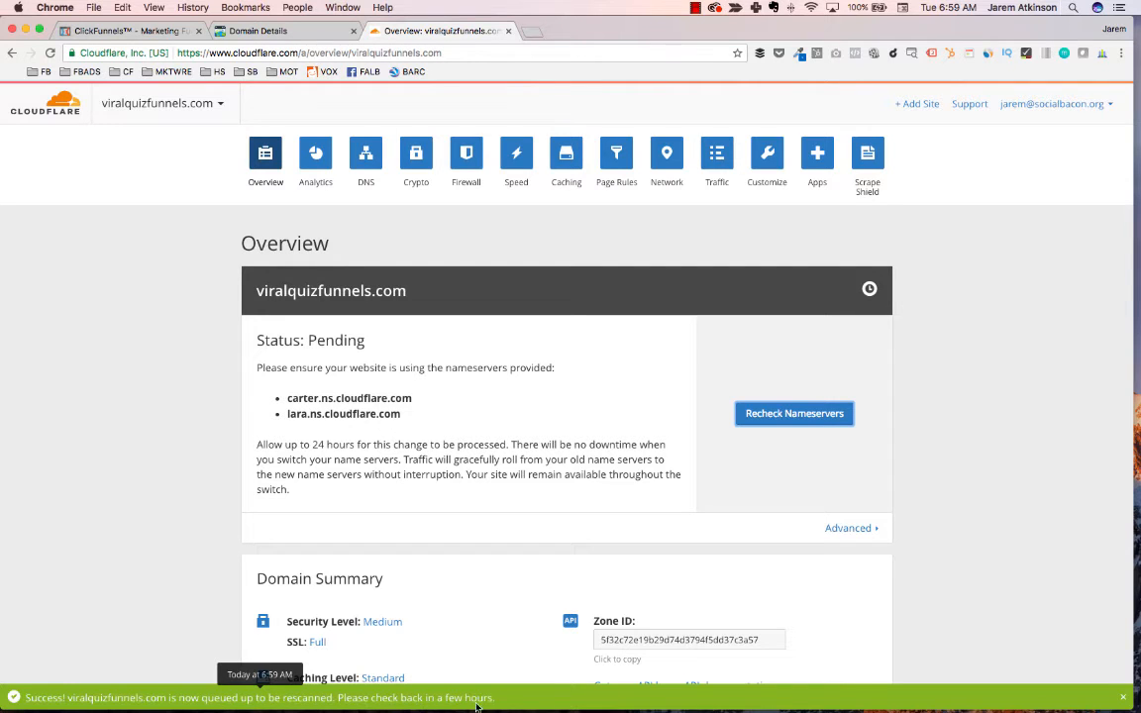
pyautogui.click(932, 441)
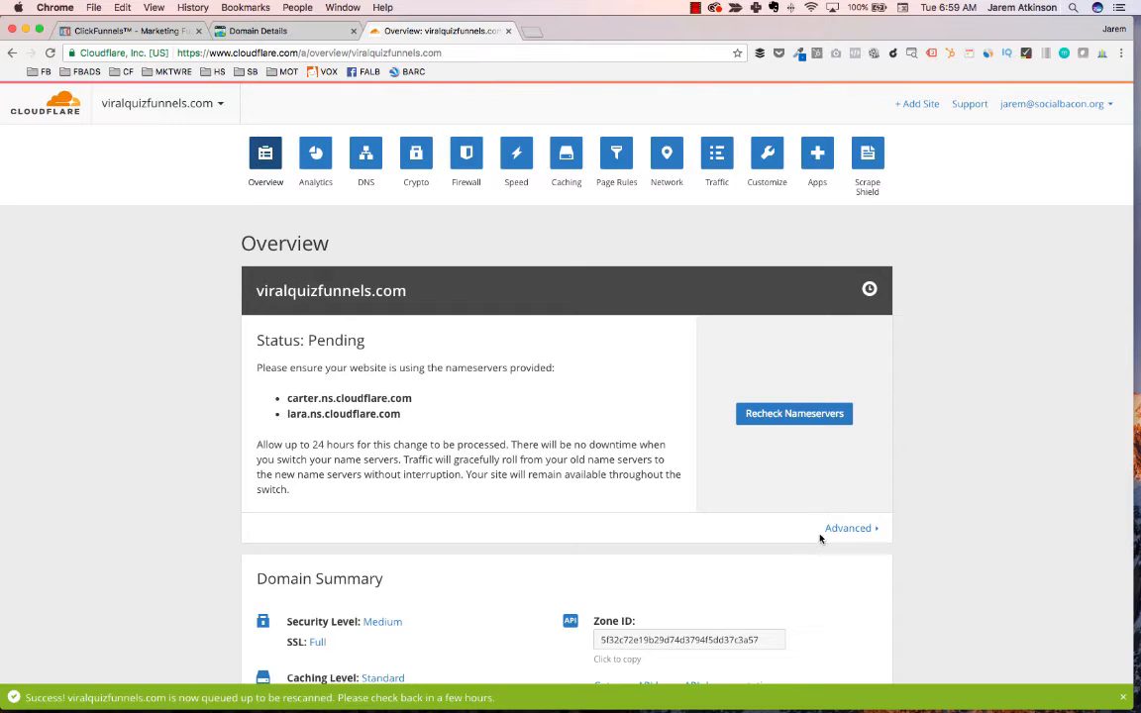
pyautogui.scroll(-3, 911, 452)
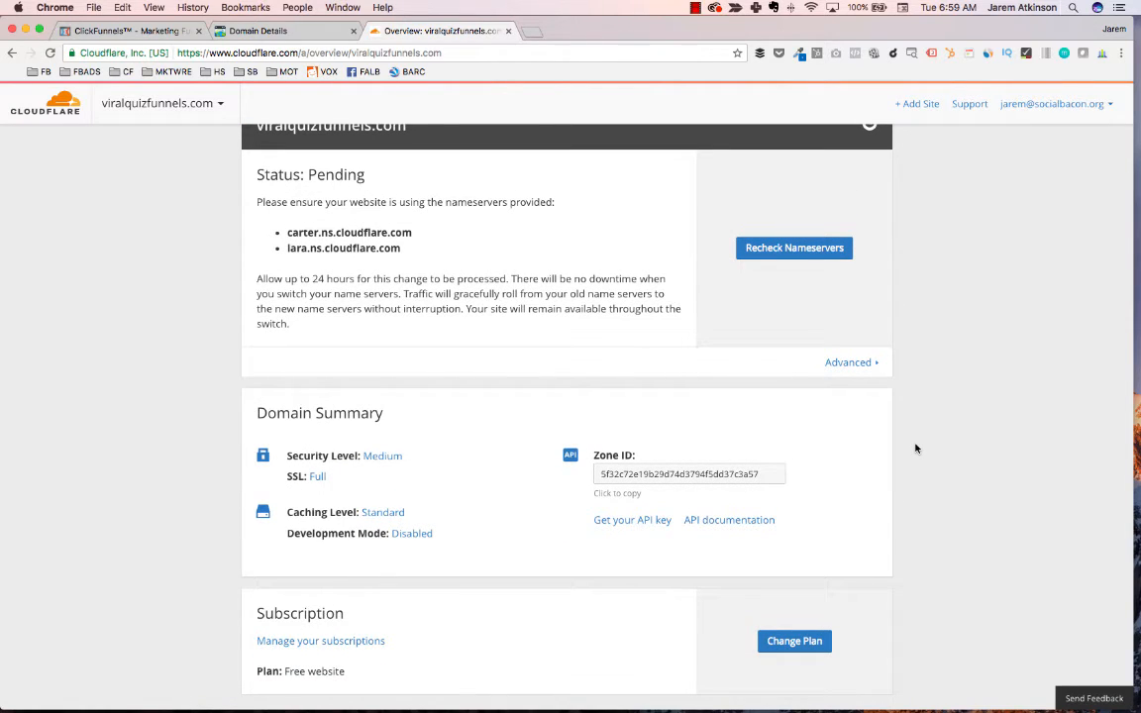
pyautogui.scroll(3, 820, 470)
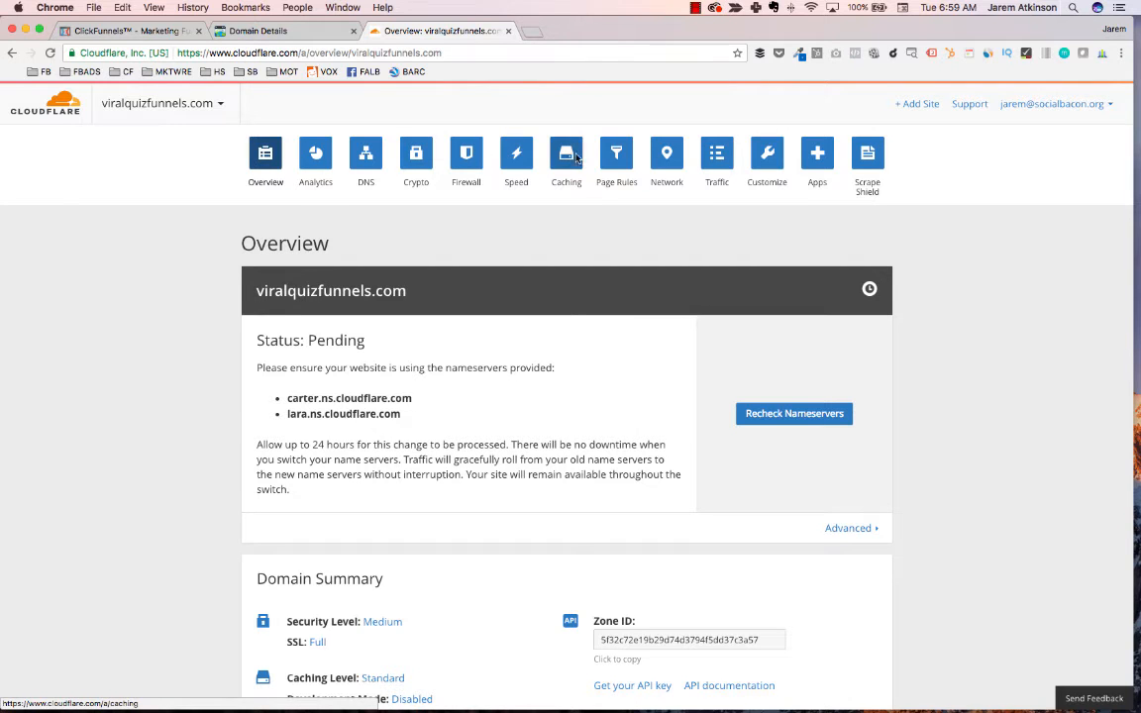
pyautogui.click(617, 155)
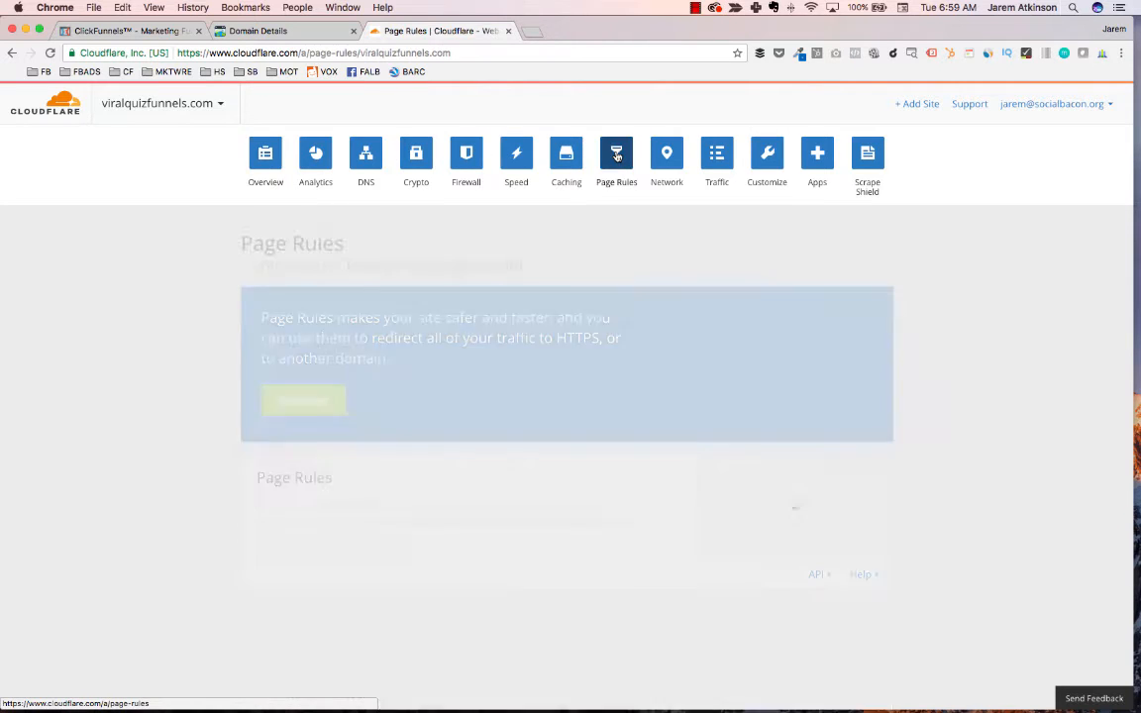
pyautogui.scroll(-3, 588, 224)
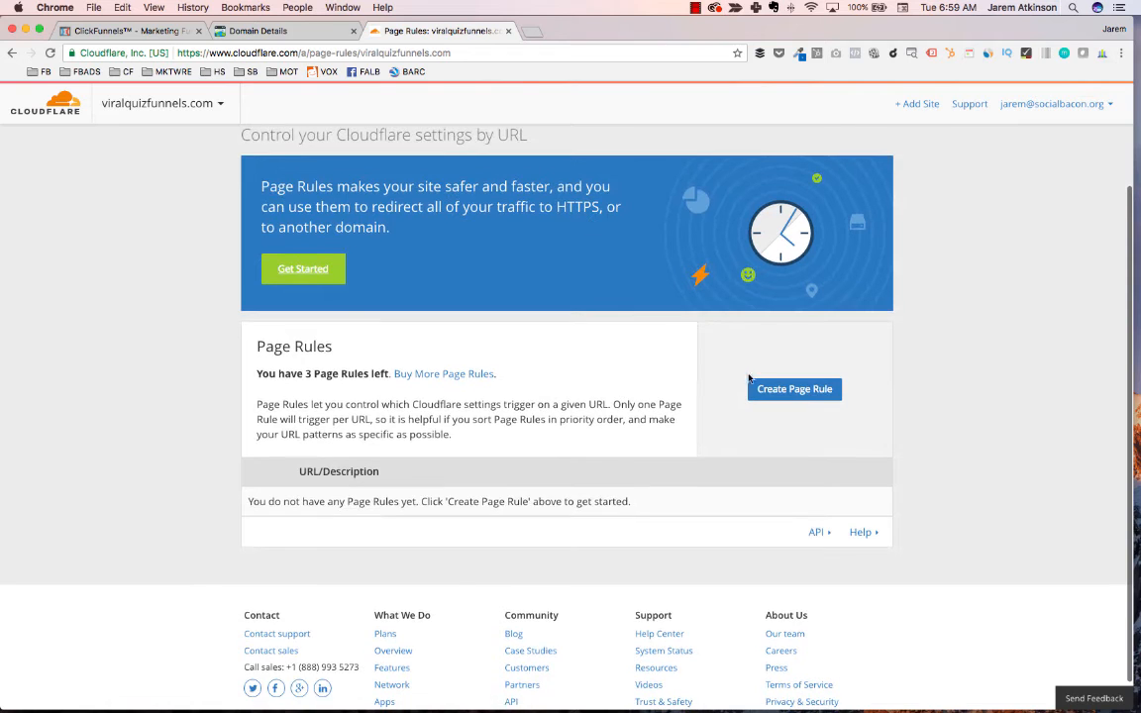
pyautogui.click(785, 393)
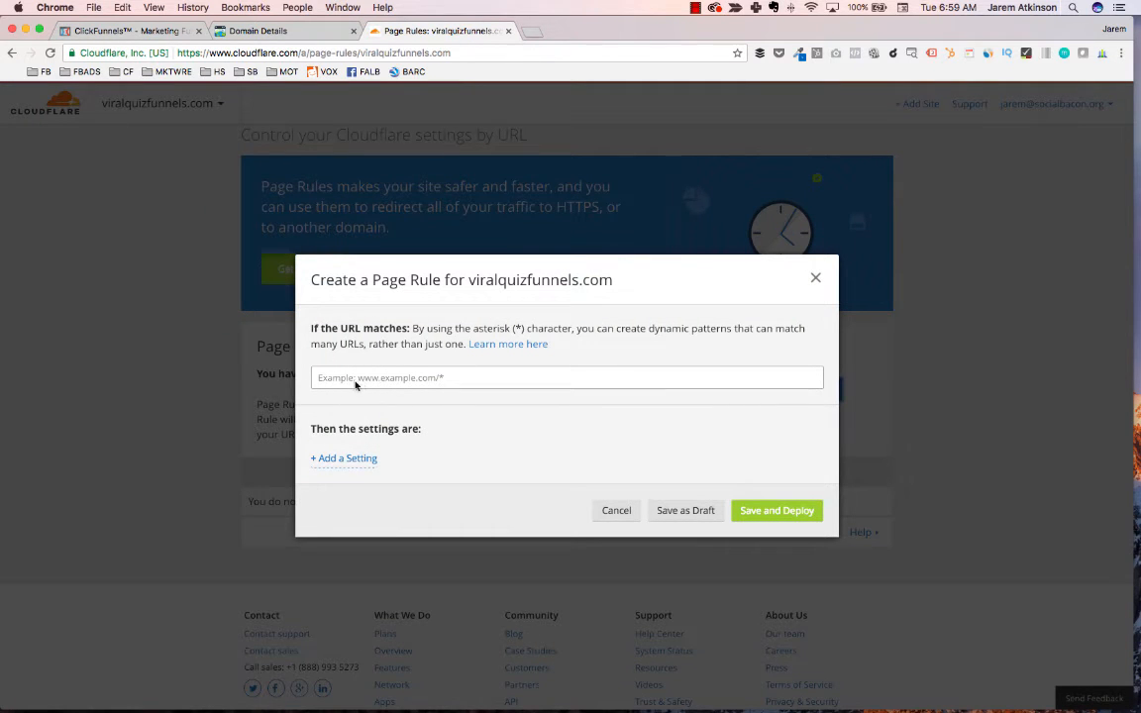
pyautogui.click(406, 381)
pyautogui.write('w')
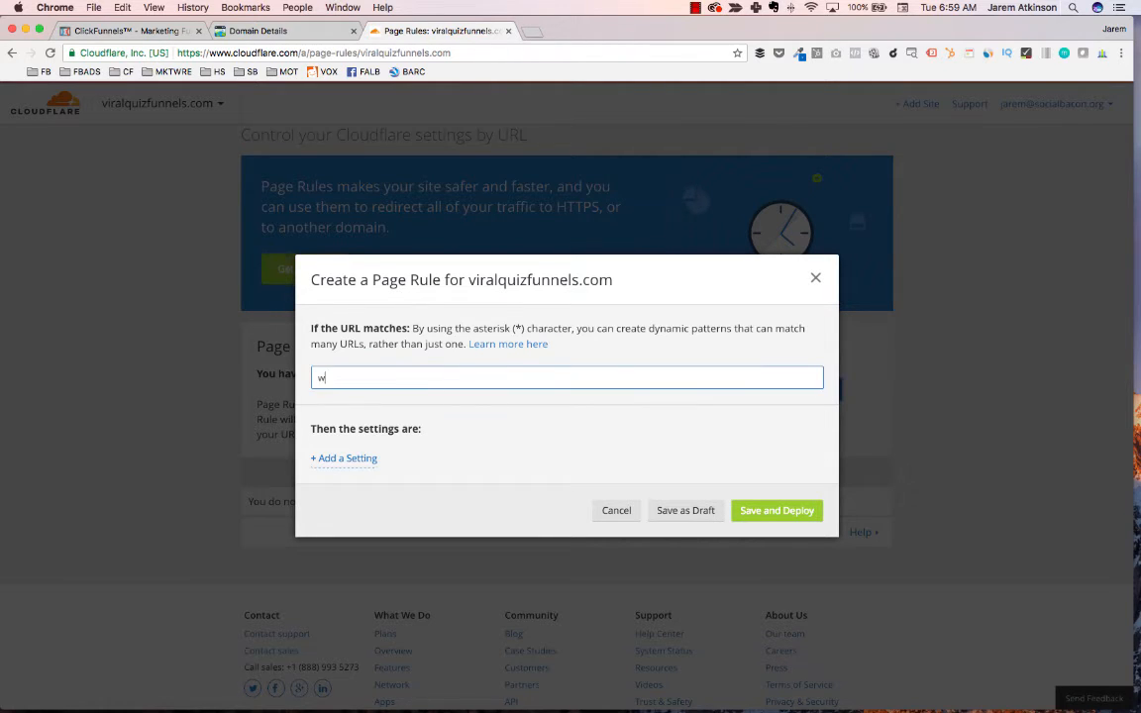
pyautogui.write('ww.viralquizfunnels.com')
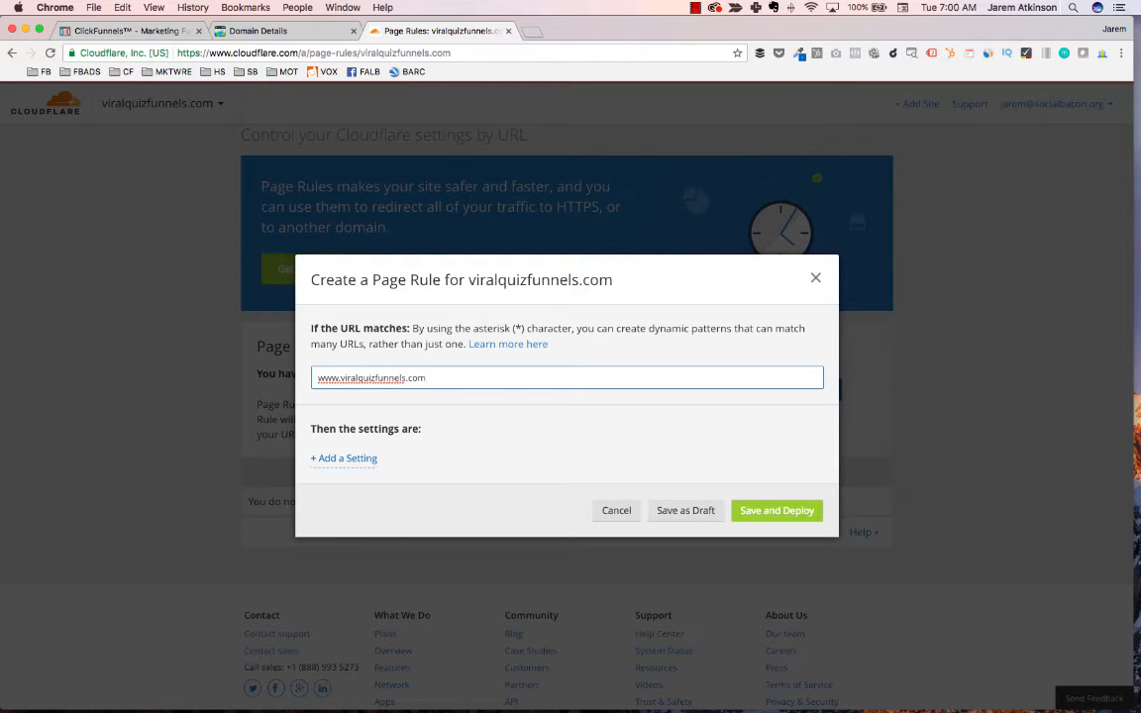
pyautogui.write('/*')
# Step: Add a Forwarding URL setting to the page rule with status code 301 - Permanent Redirect
pyautogui.click(351, 459)
pyautogui.click(351, 461)
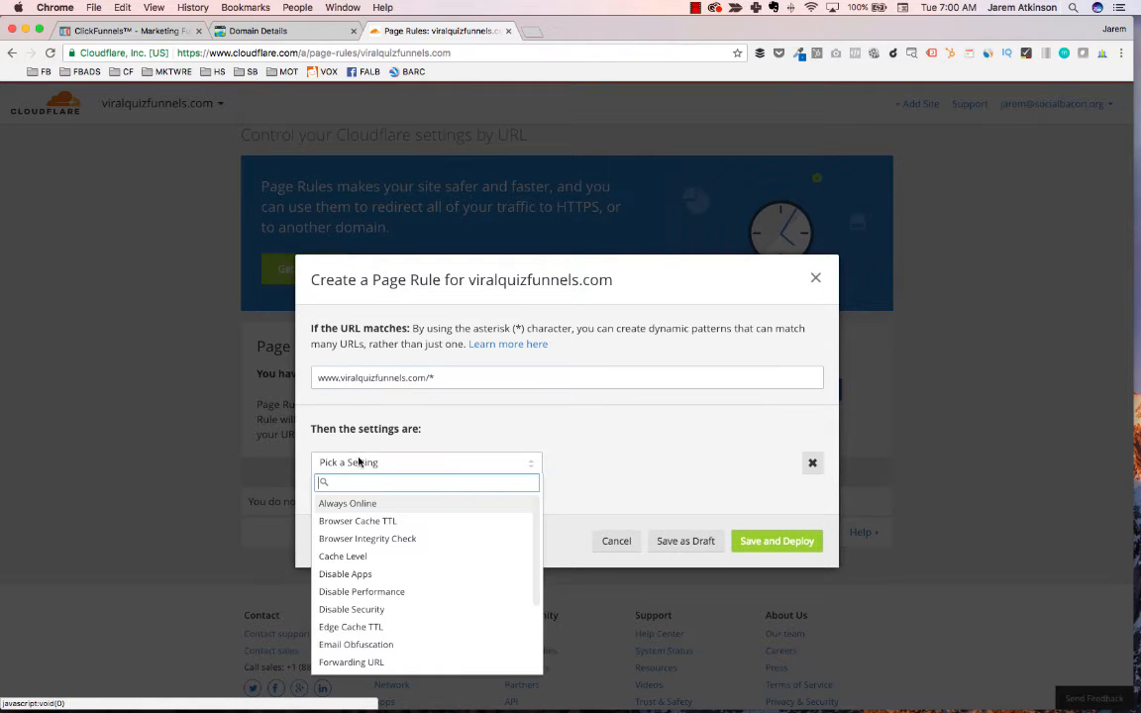
pyautogui.click(361, 662)
pyautogui.click(600, 462)
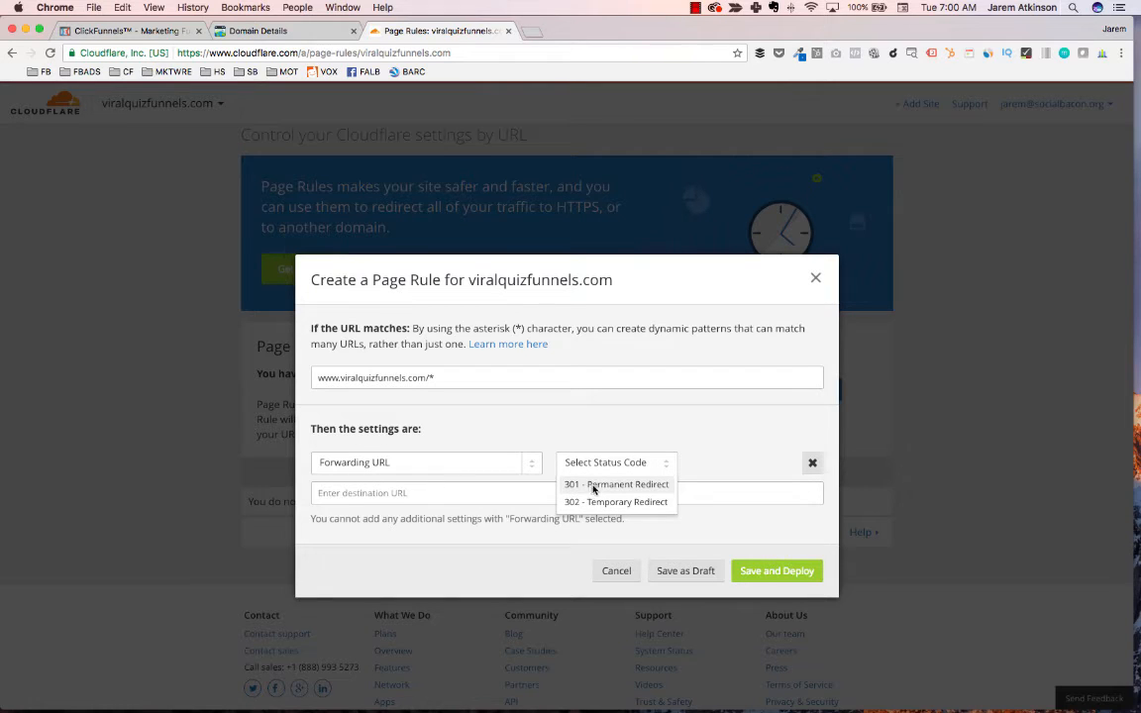
pyautogui.click(592, 486)
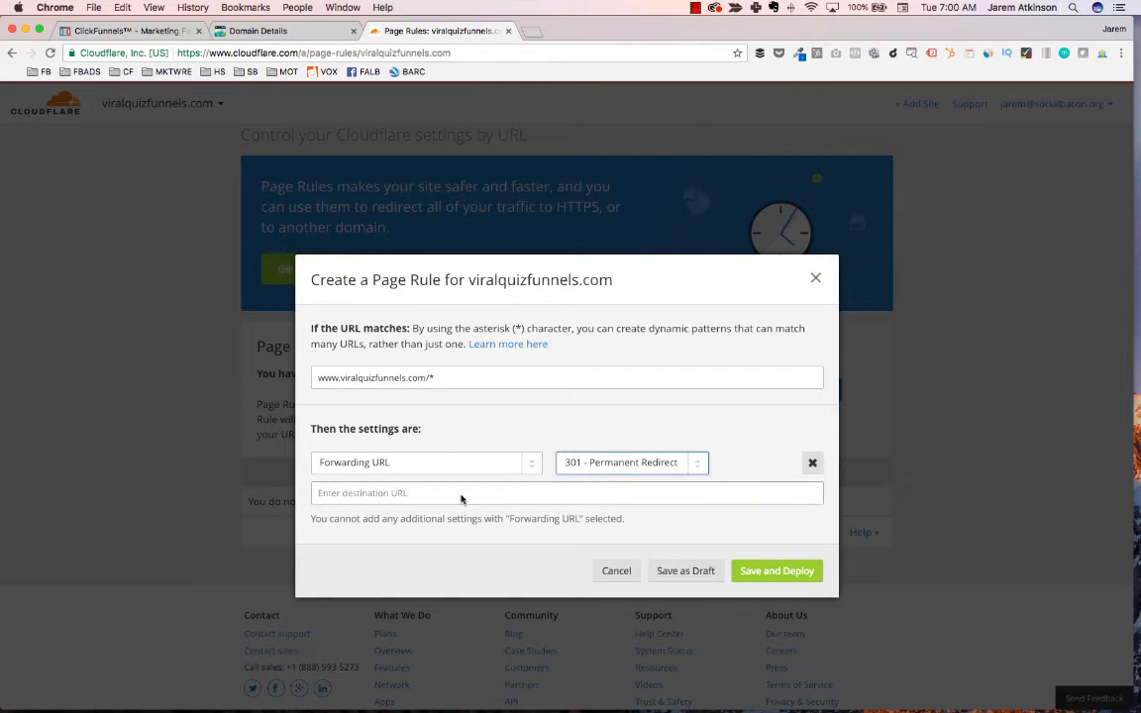
pyautogui.click(399, 498)
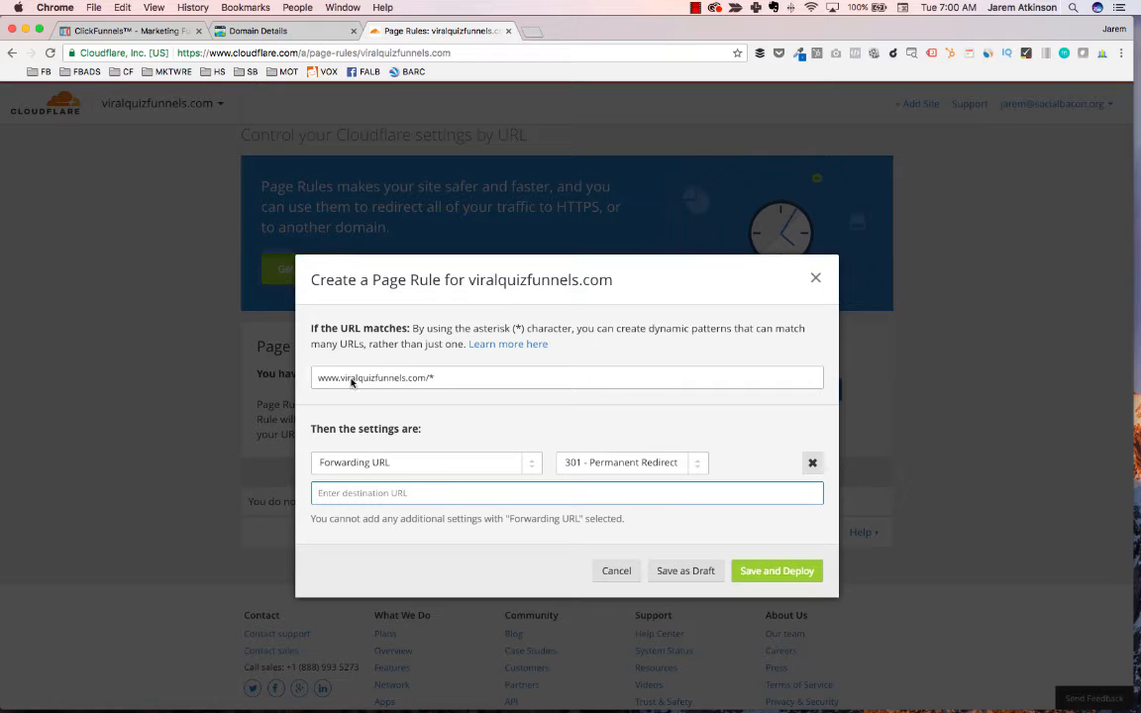
pyautogui.write('https://viralquizfunnels.com')
pyautogui.hotkey('alt', 'shift', 'Left')
pyautogui.press('Right')
pyautogui.write('/$1')
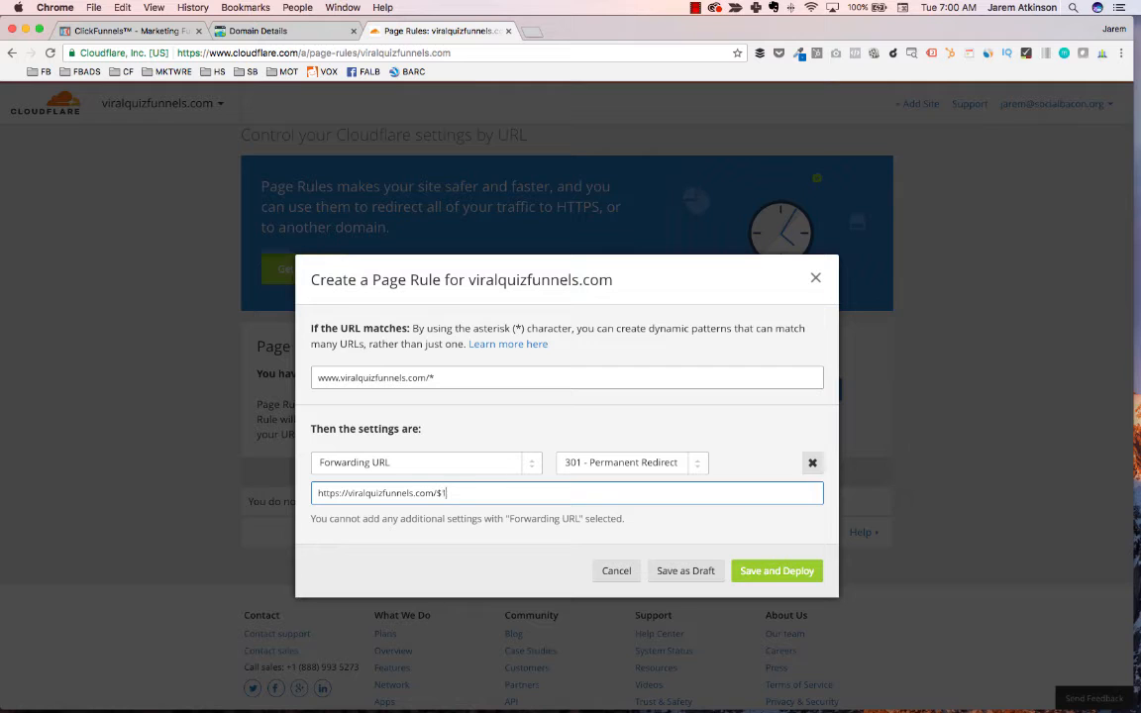
pyautogui.click(764, 573)
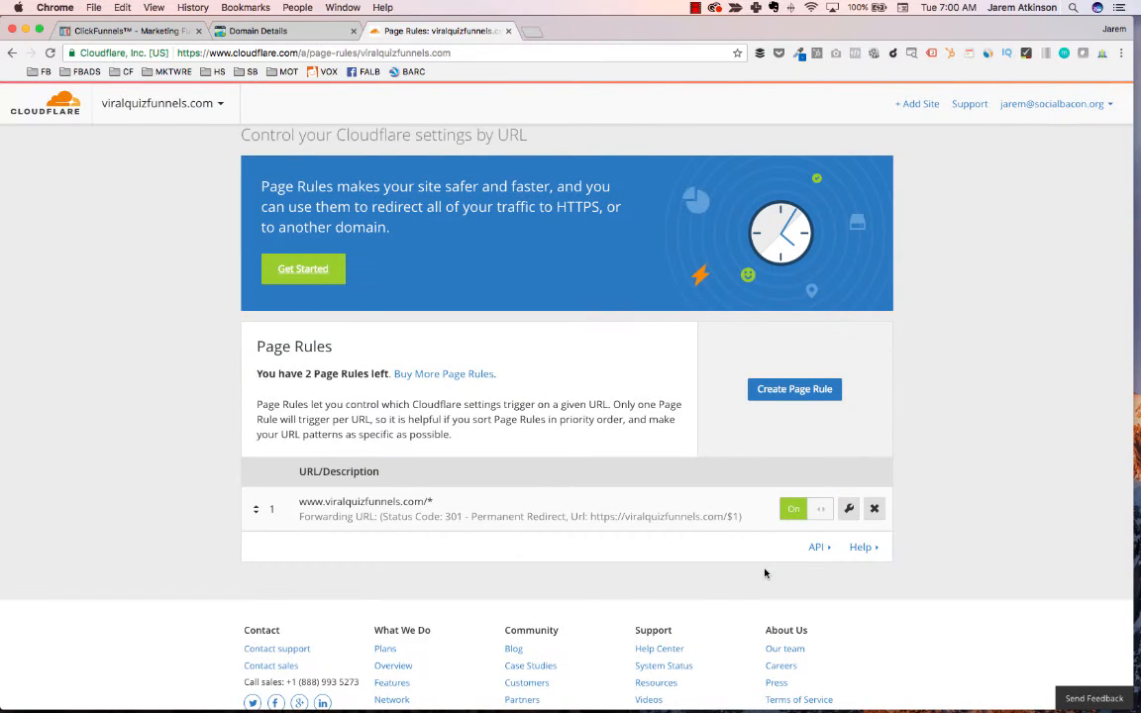
# Step: Set the SSL mode to Full in the site's Crypto settings
pyautogui.scroll(3, 594, 327)
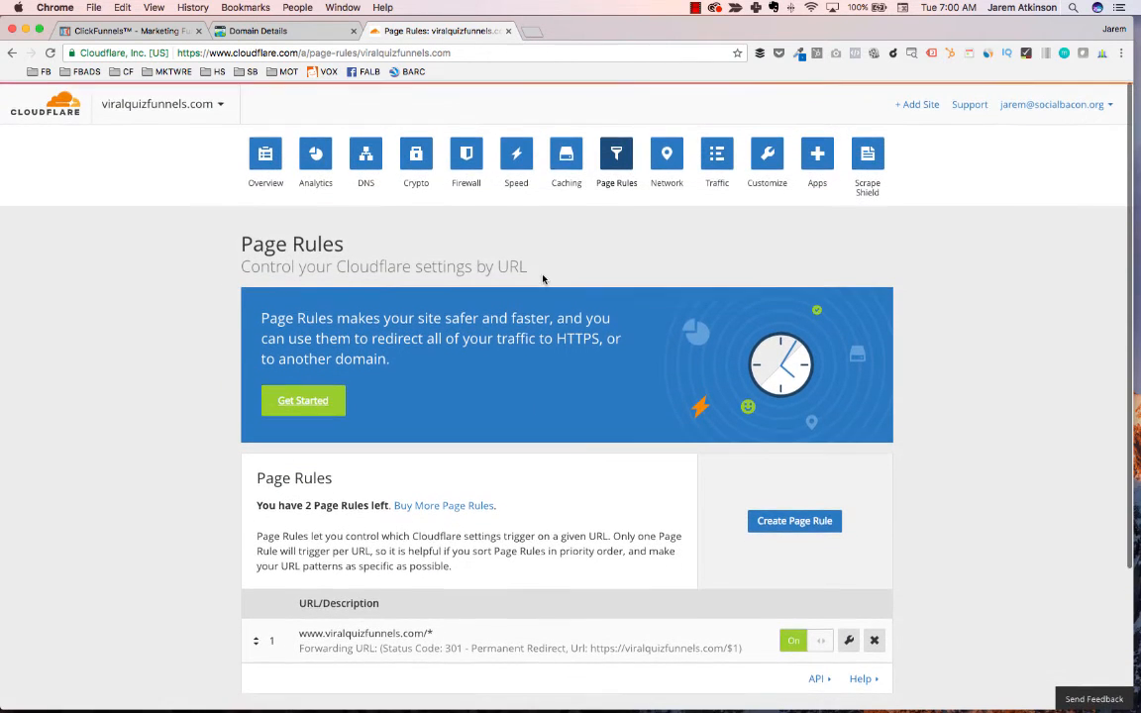
pyautogui.click(424, 157)
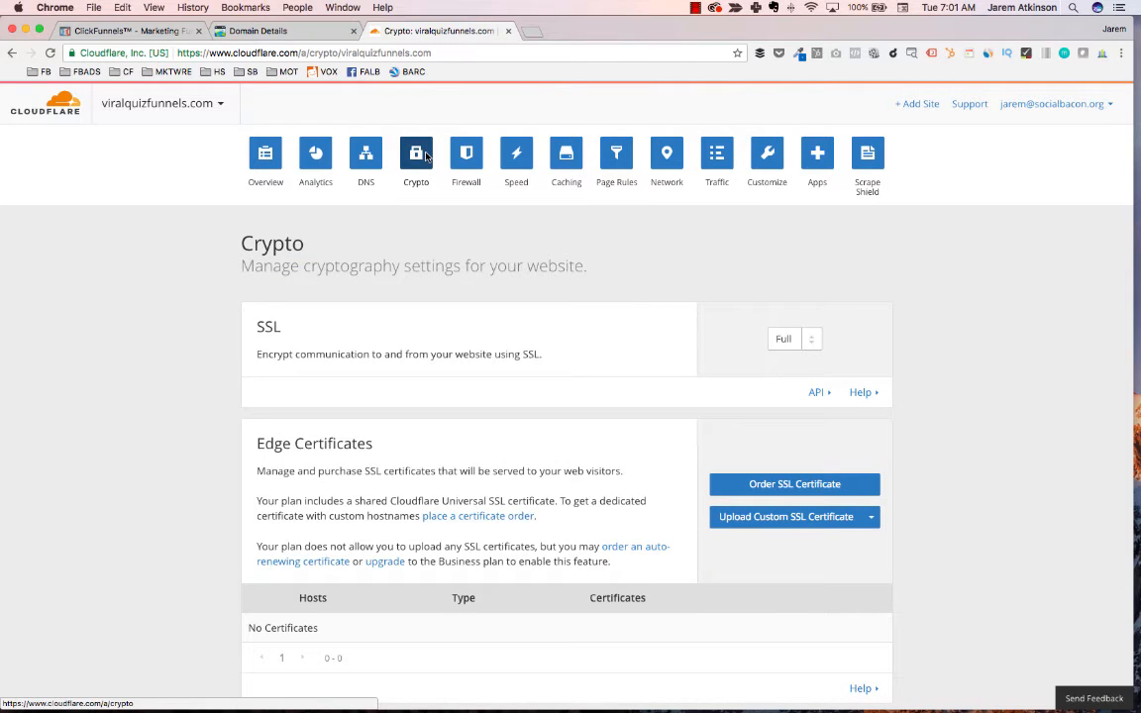
pyautogui.click(785, 340)
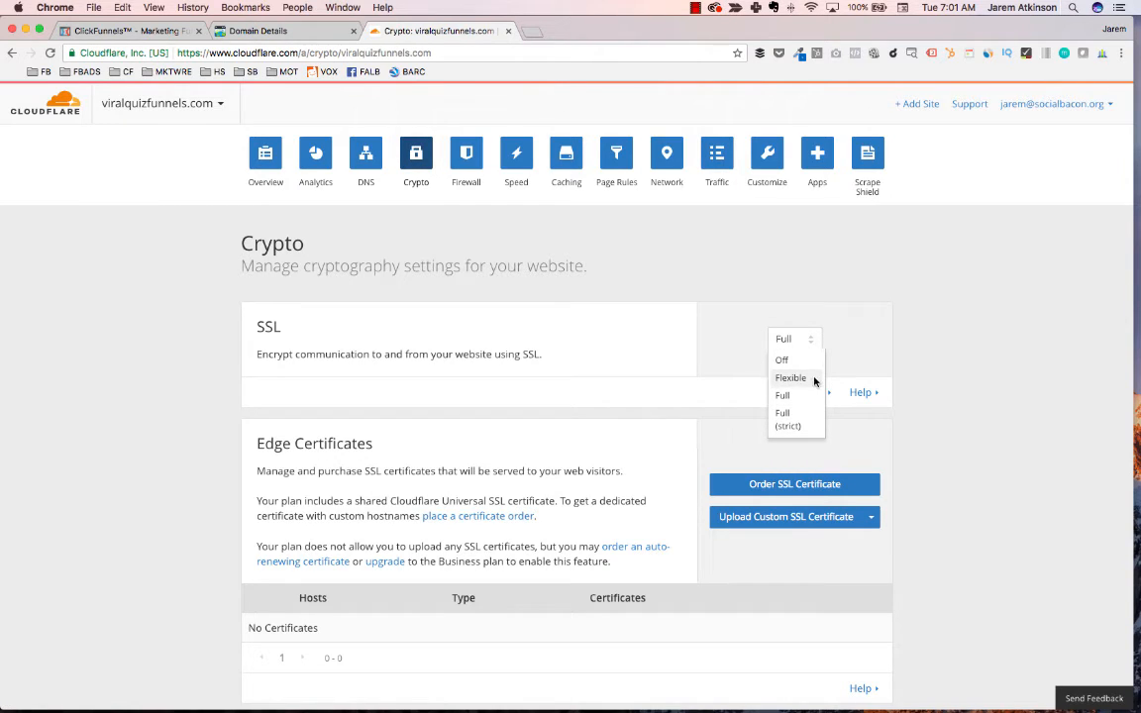
pyautogui.click(789, 396)
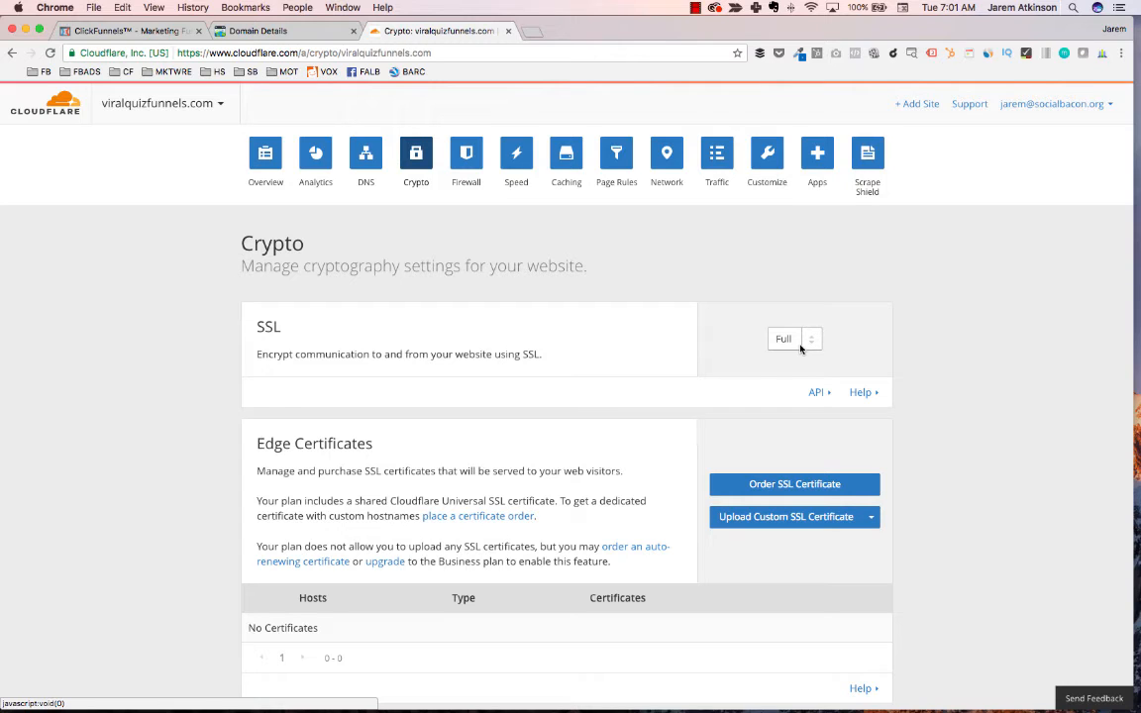
pyautogui.click(800, 346)
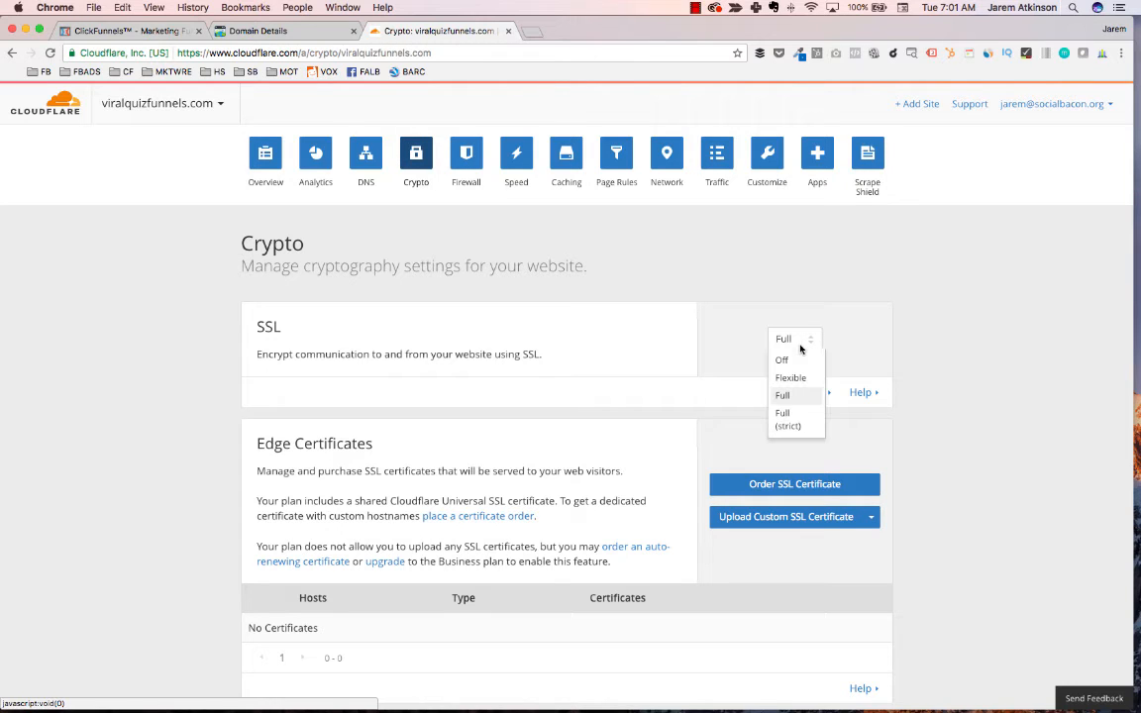
pyautogui.click(790, 398)
pyautogui.scroll(-5, 868, 428)
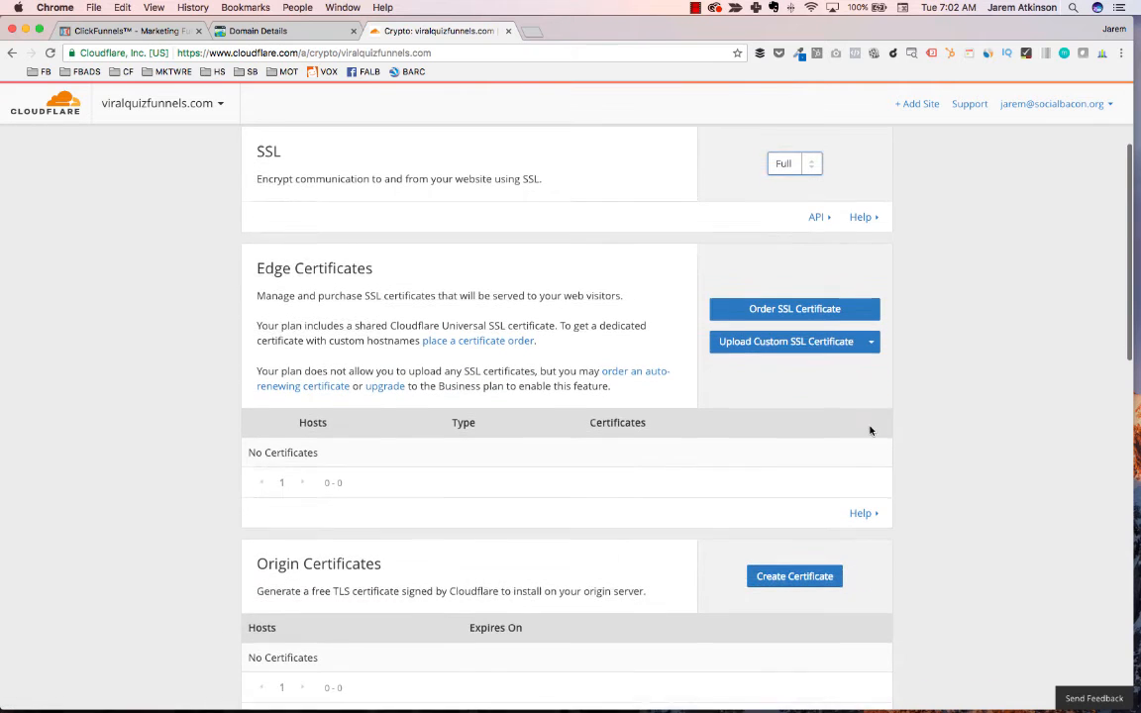
# Step: Switch to ClickFunnels and open the account's custom domains settings separately, keeping the funnel overview open
pyautogui.scroll(2, 867, 430)
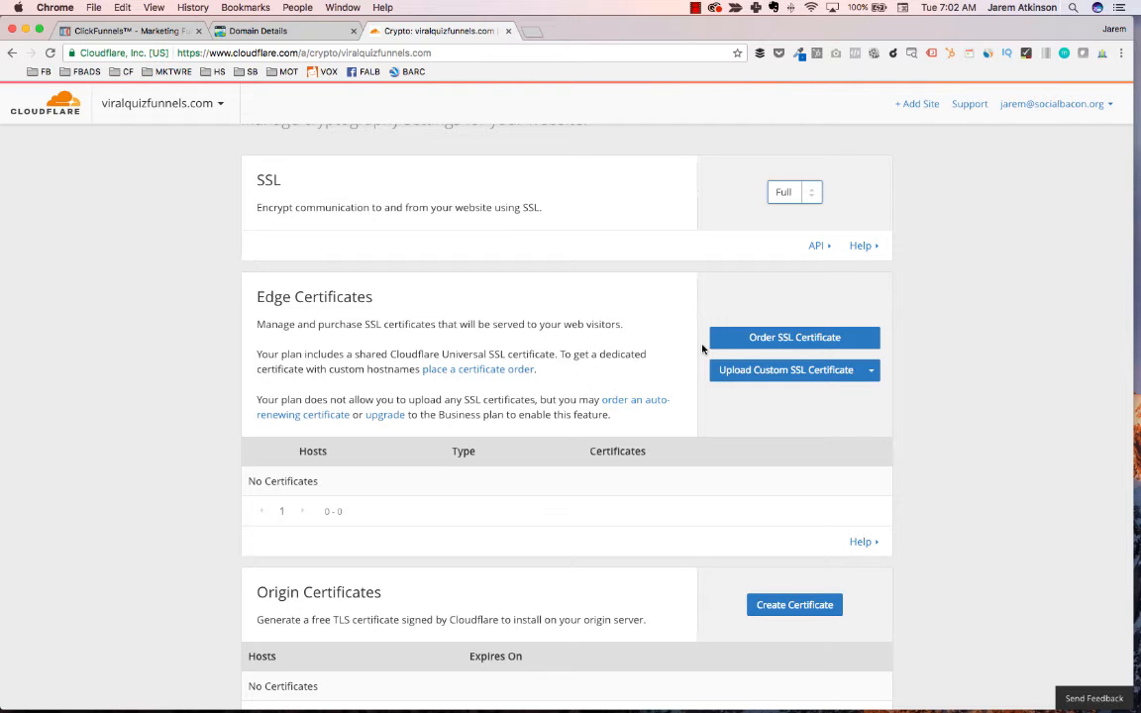
pyautogui.scroll(3, 594, 346)
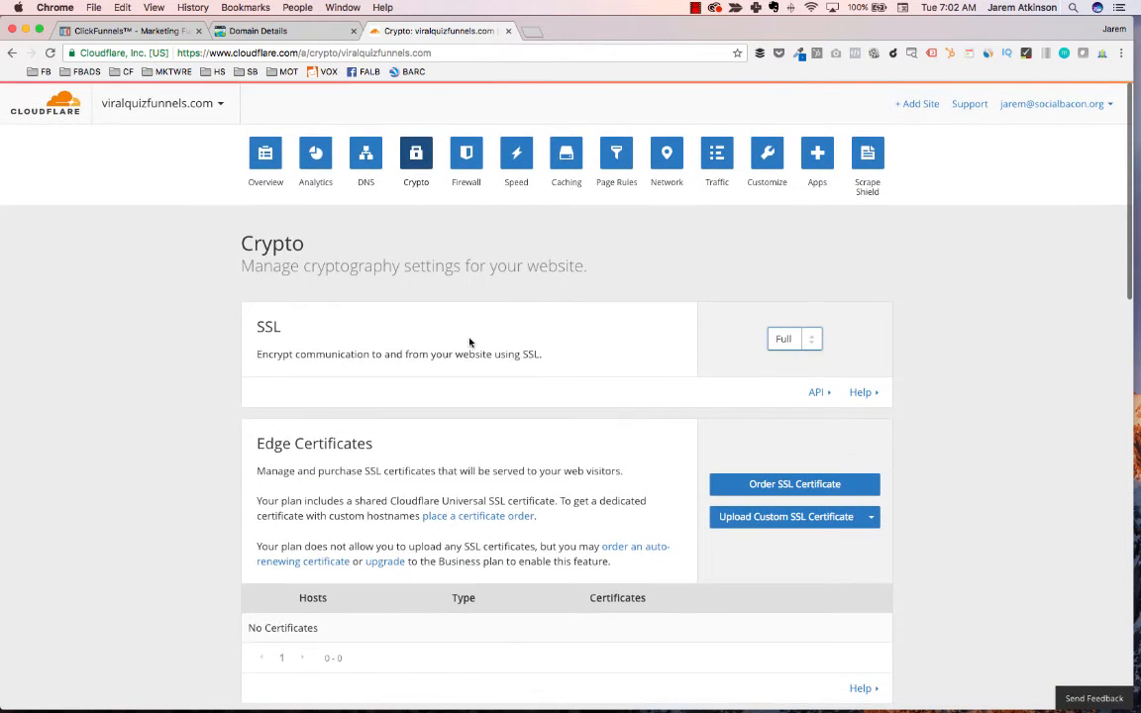
pyautogui.click(123, 36)
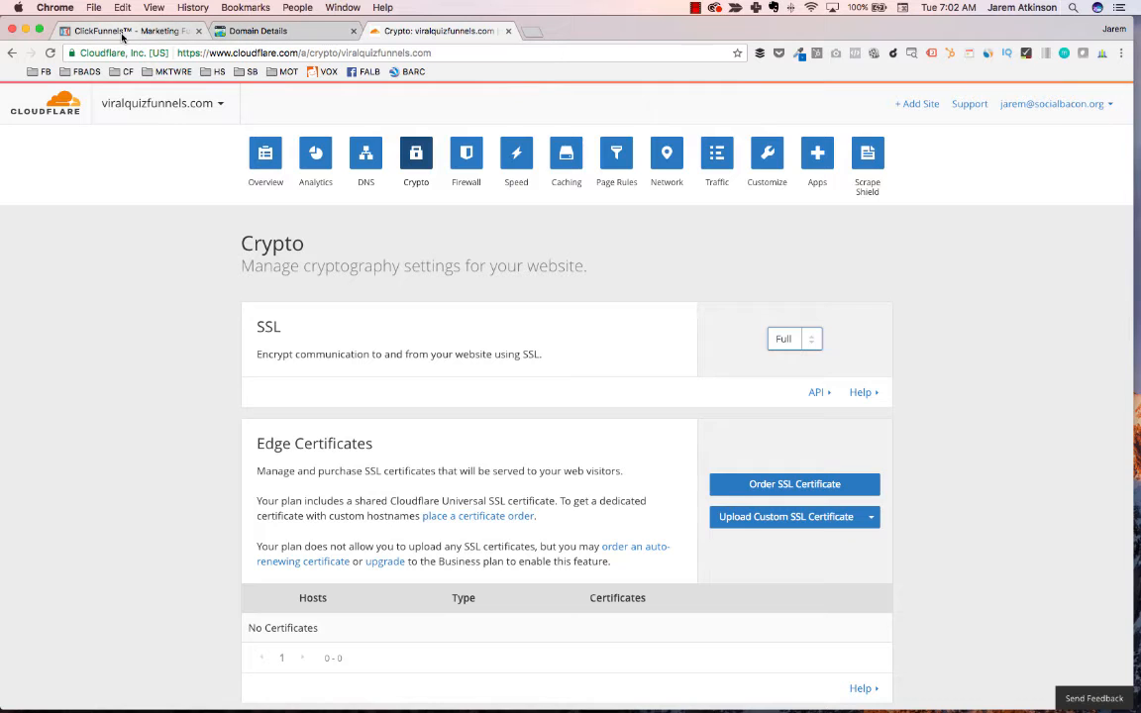
pyautogui.click(877, 102)
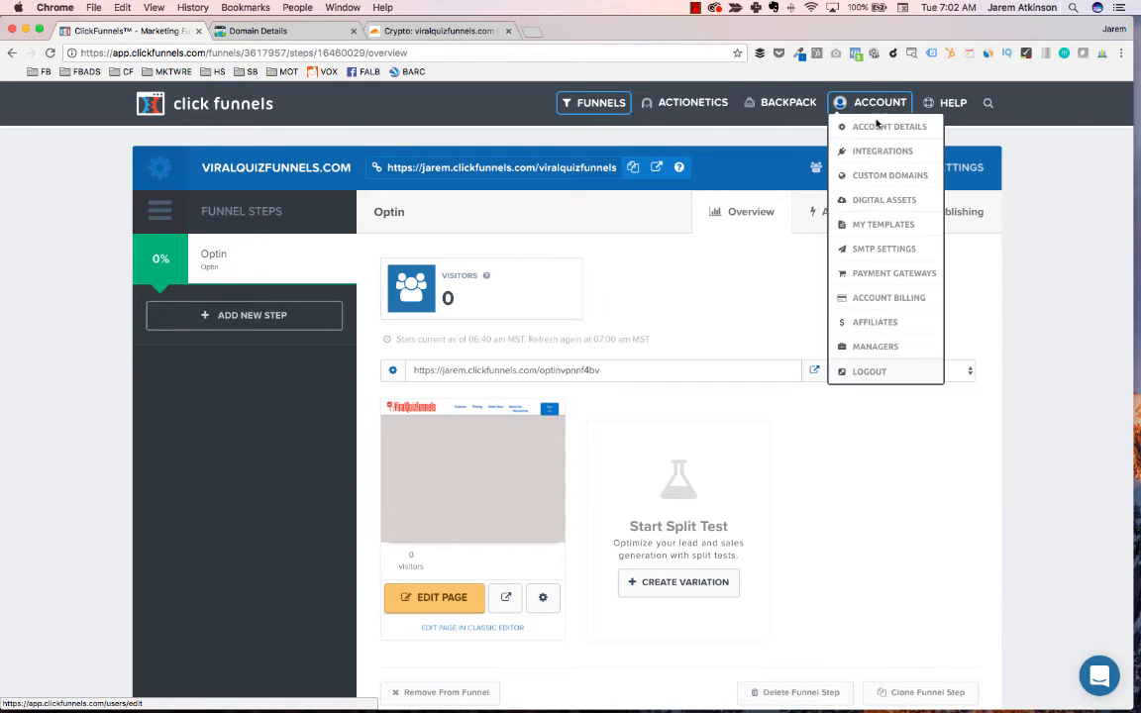
pyautogui.keyDown('super'); pyautogui.click(892, 175); pyautogui.keyUp('super')
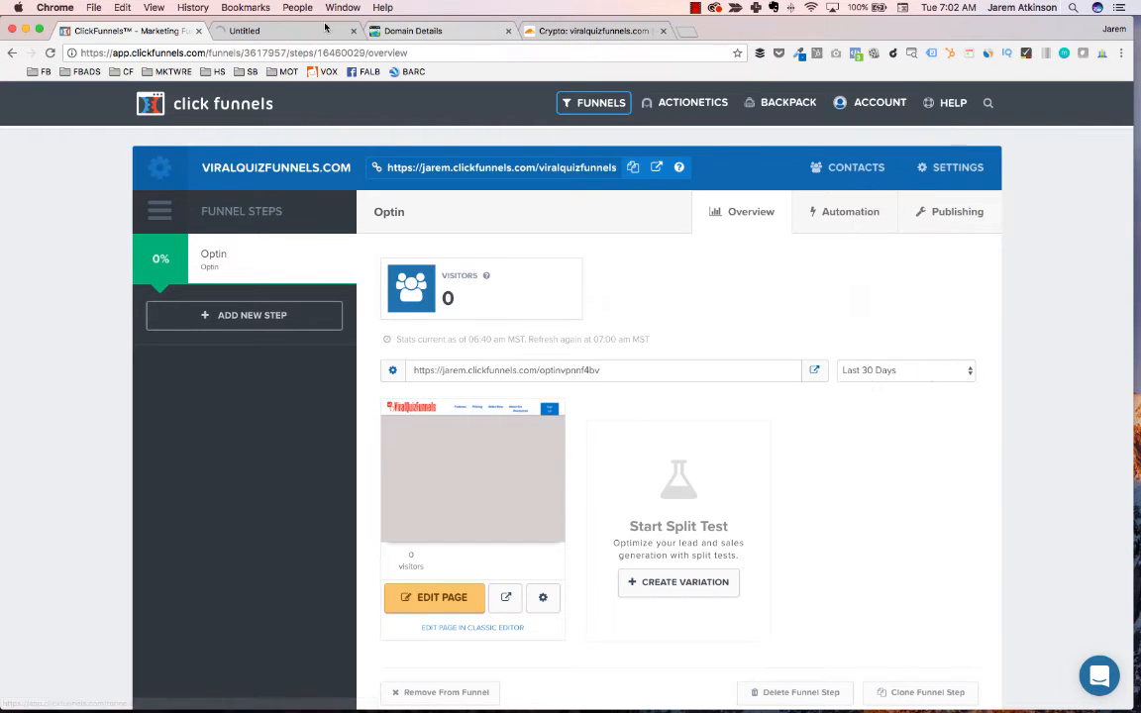
pyautogui.click(287, 31)
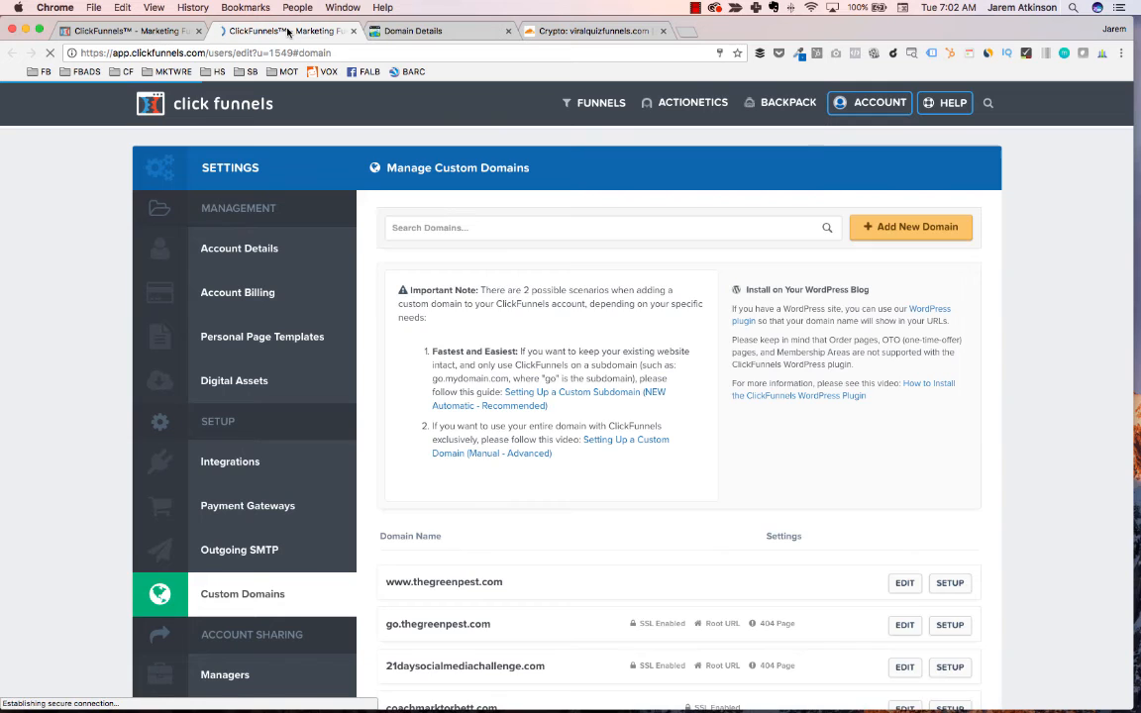
# Step: Start adding an existing domain with the Manual (Advanced) setup and enter viralquizfunnels.com as the domain
pyautogui.click(897, 226)
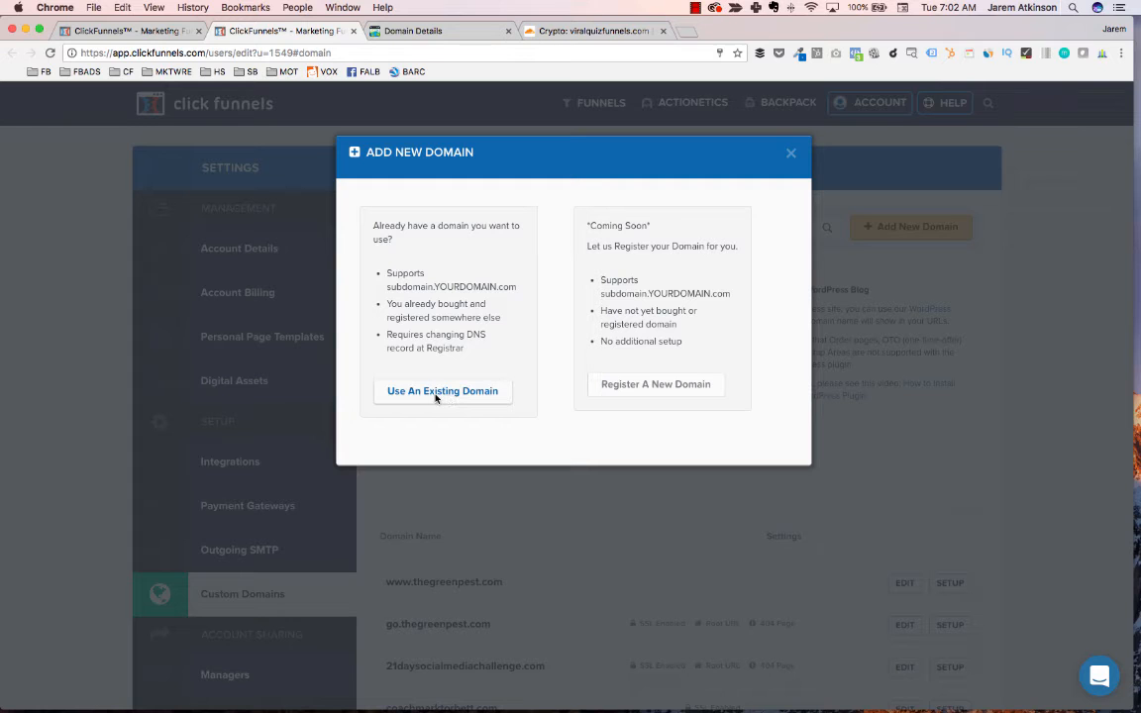
pyautogui.click(439, 396)
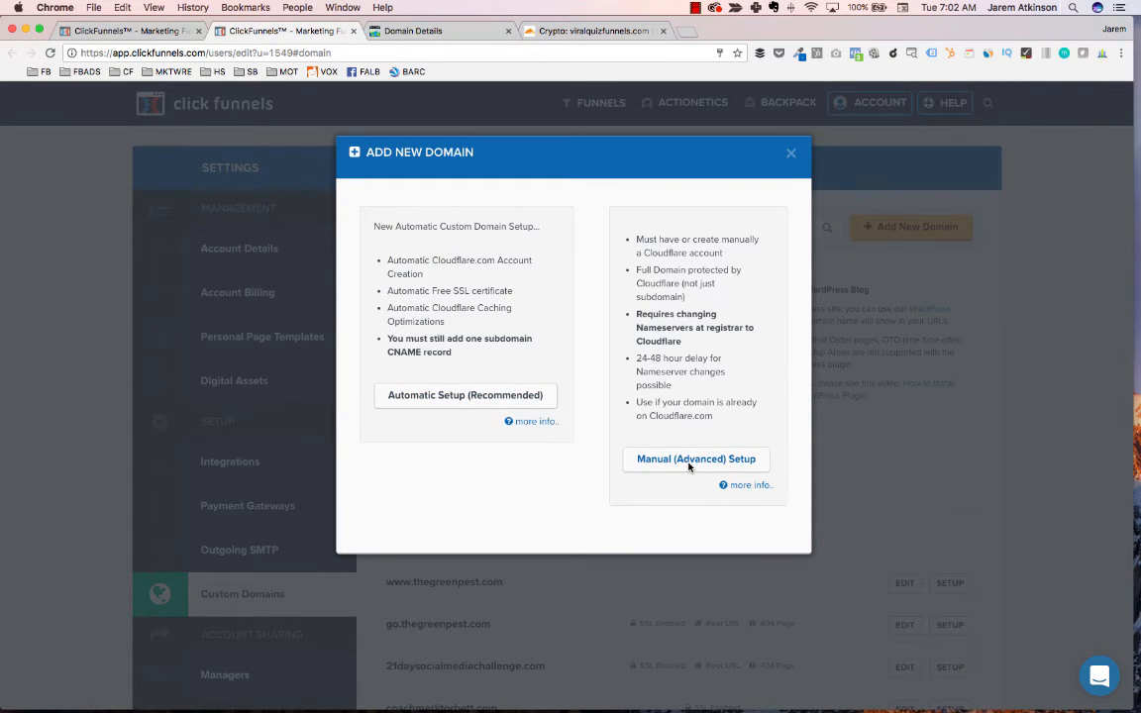
pyautogui.click(690, 462)
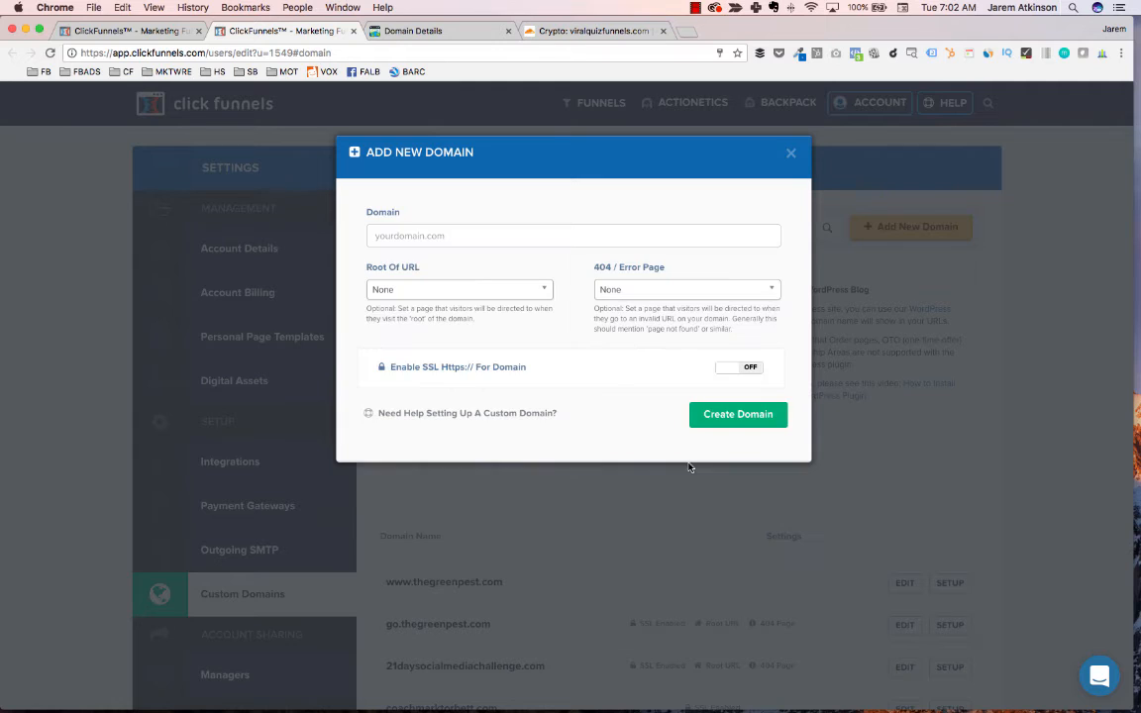
pyautogui.click(501, 237)
pyautogui.write('viral')
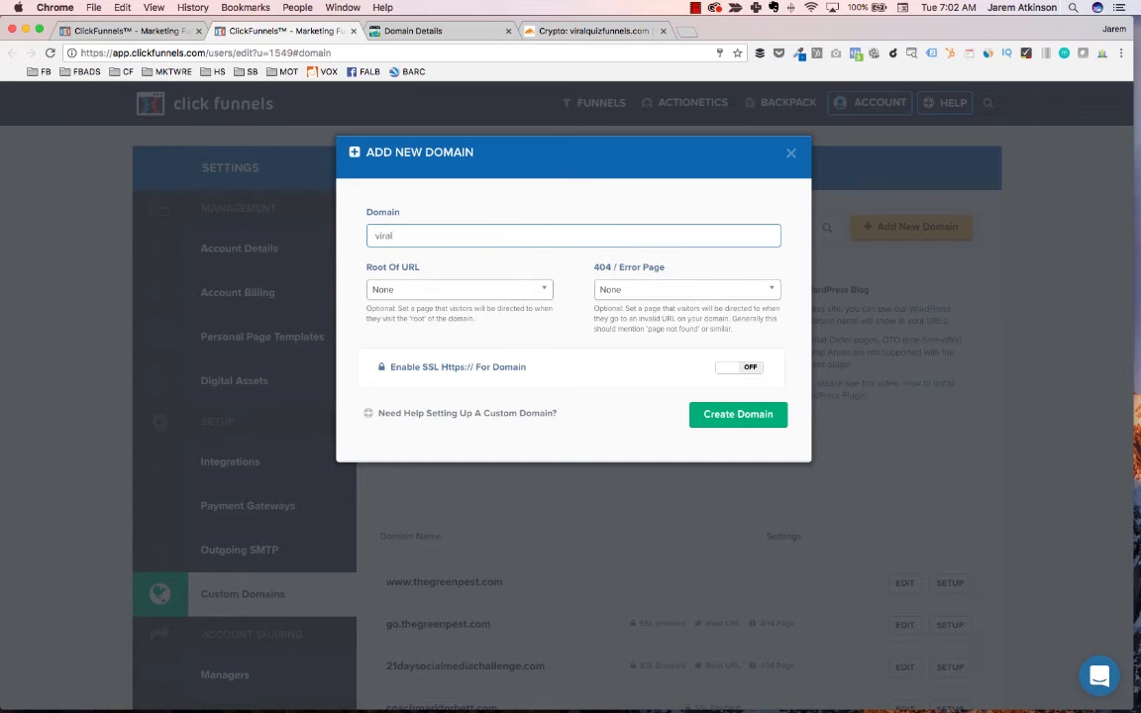
pyautogui.write('quizfunnels.com')
pyautogui.press('Tab')
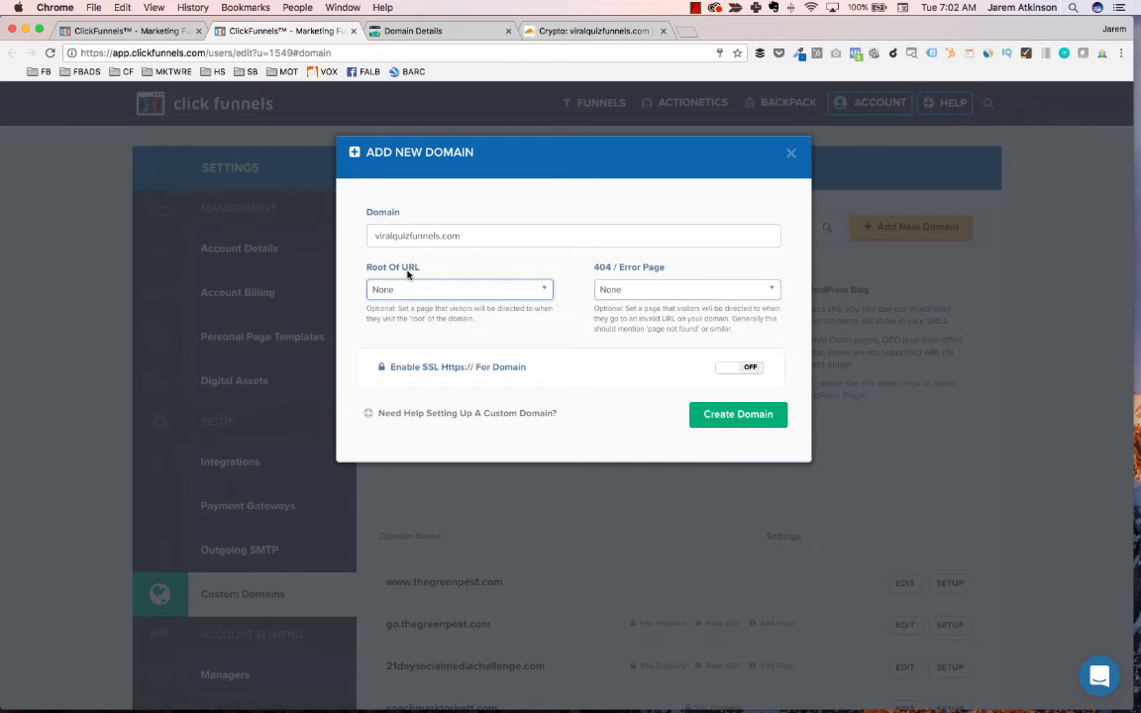
# Step: Set the new domain's root URL page to the Optin page of the ViralQuizFunnels.com funnel
pyautogui.click(133, 32)
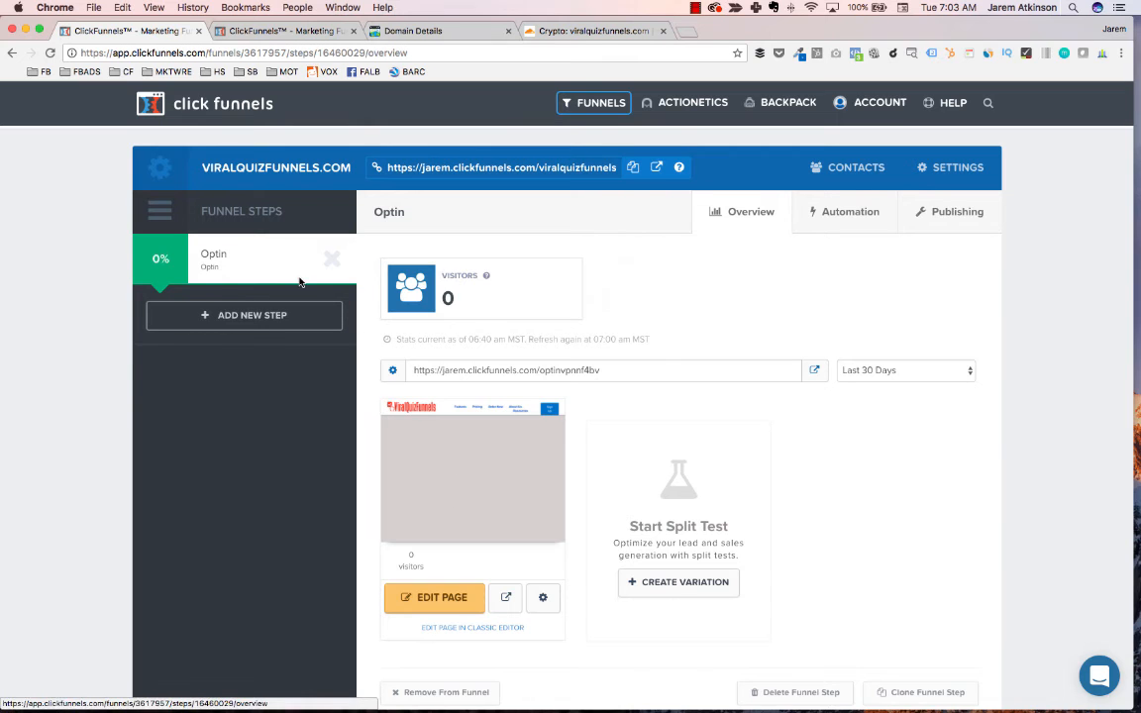
pyautogui.click(289, 27)
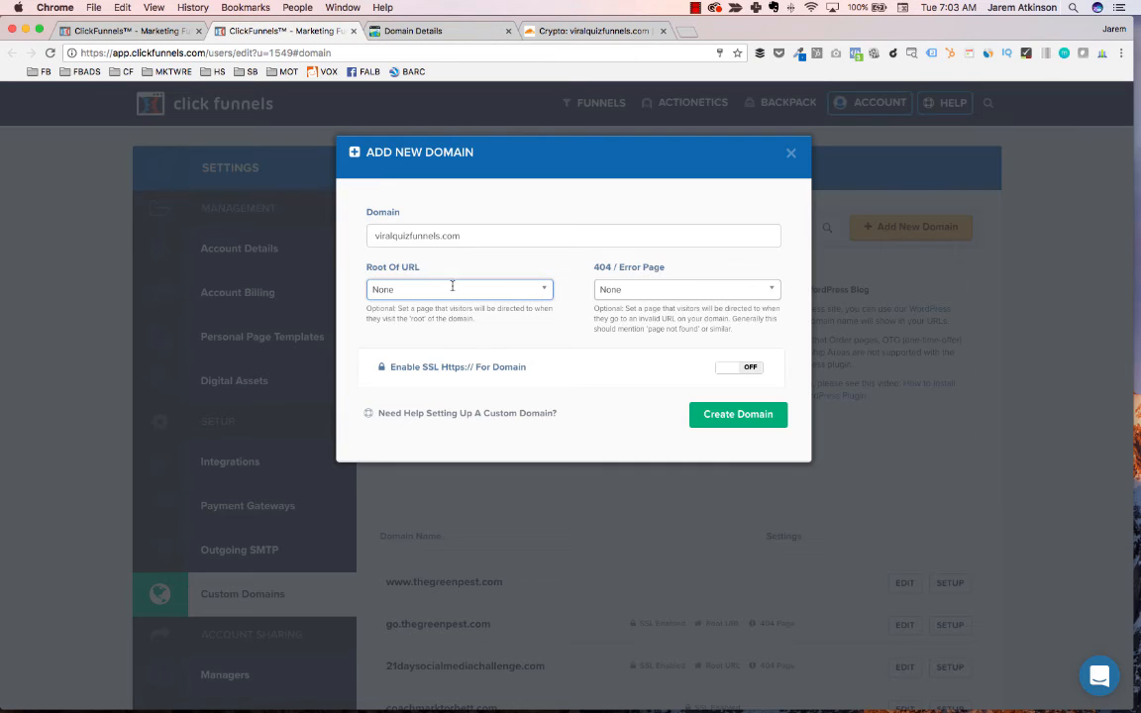
pyautogui.click(418, 288)
pyautogui.write('viral')
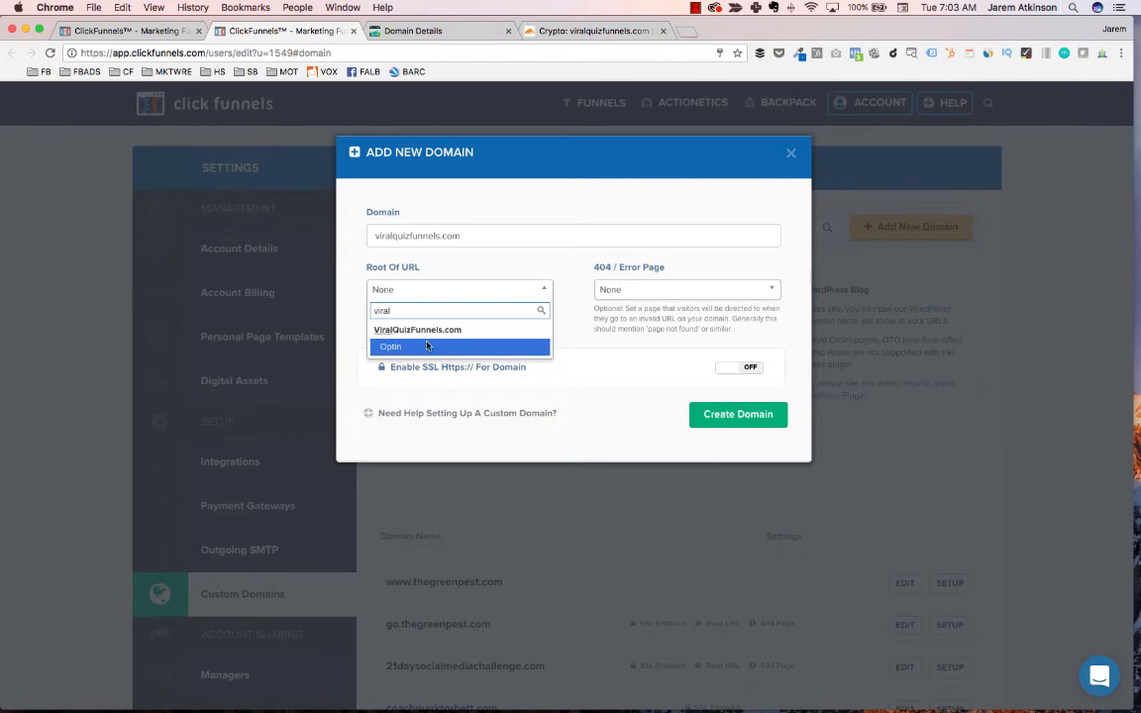
pyautogui.press('BackSpace')
pyautogui.press('BackSpace')
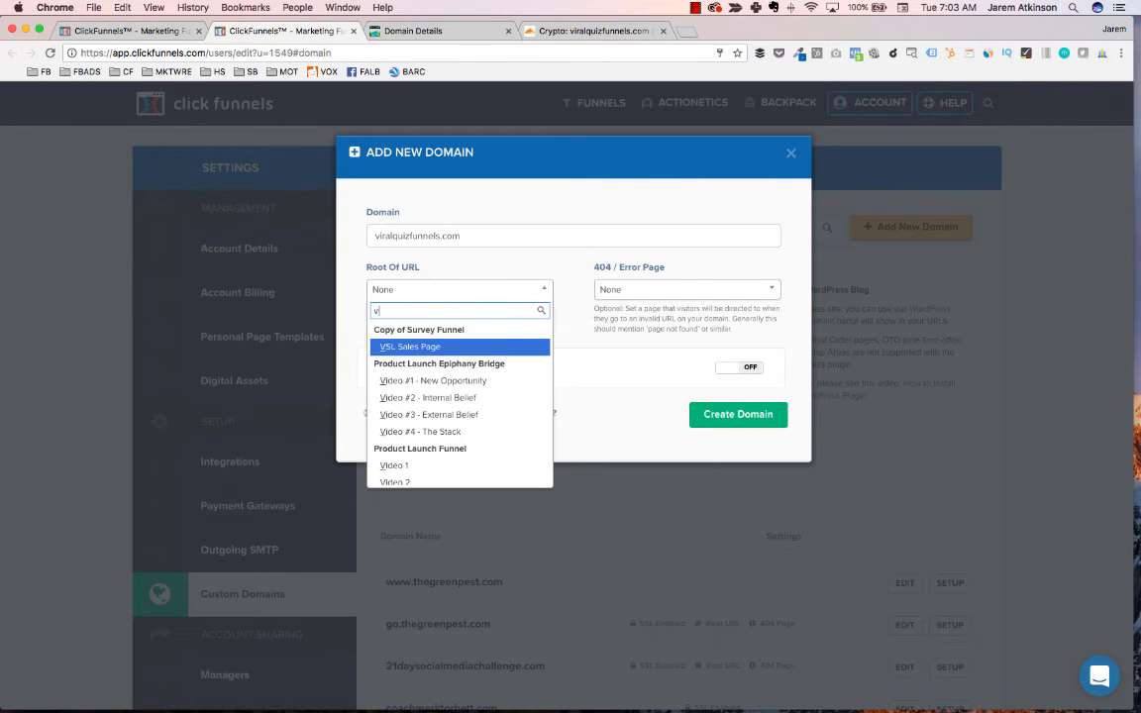
pyautogui.scroll(-5, 443, 440)
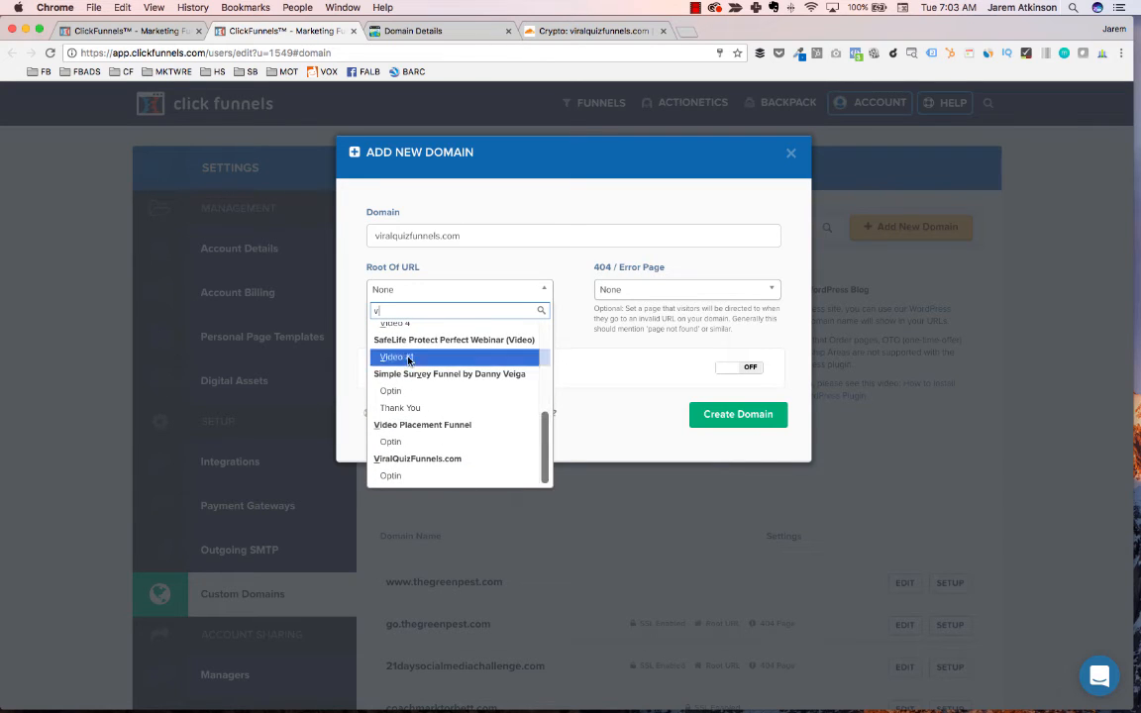
pyautogui.scroll(5, 425, 347)
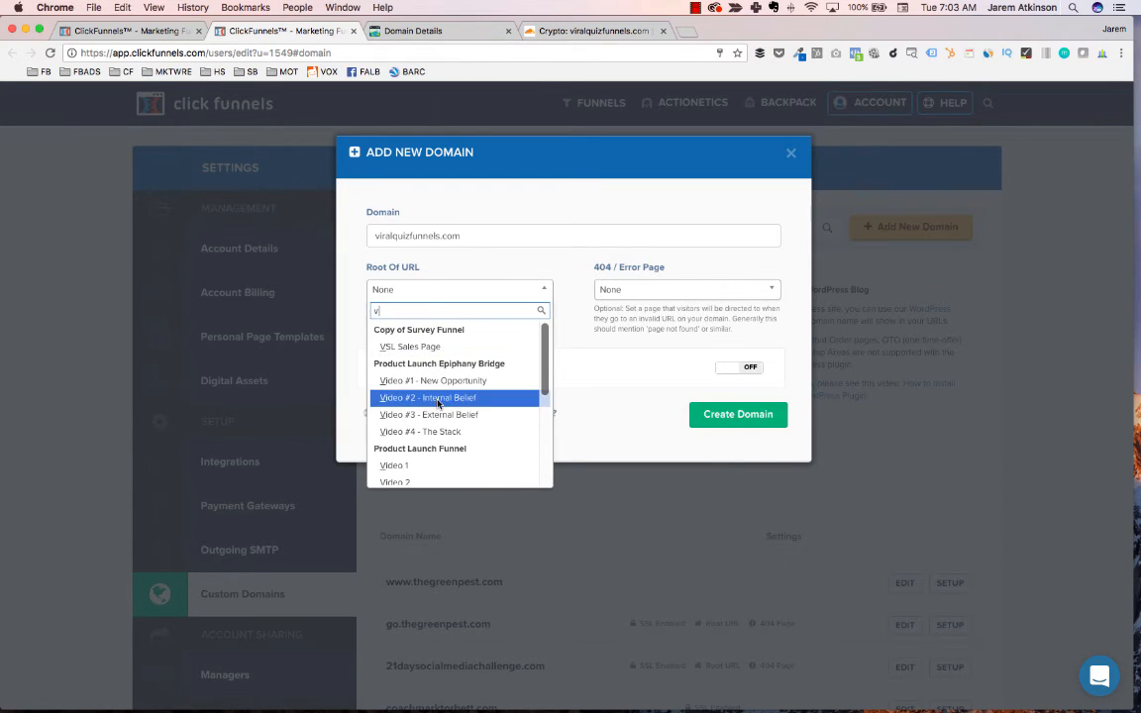
pyautogui.scroll(-5, 423, 423)
pyautogui.scroll(5, 426, 396)
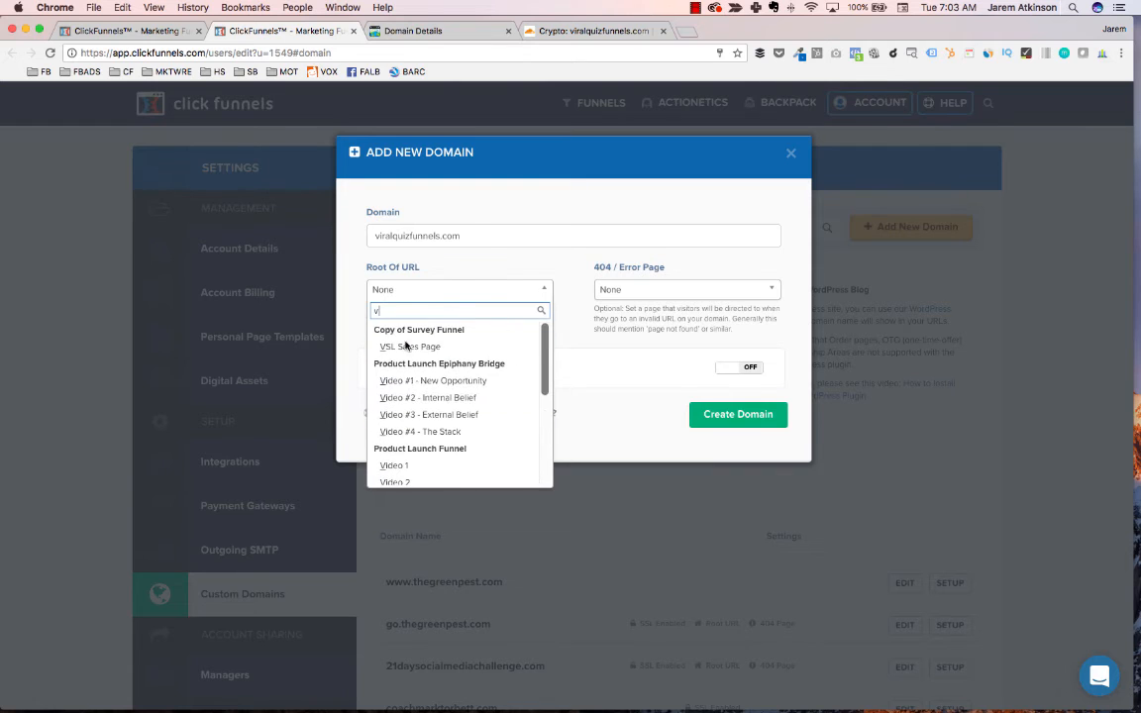
pyautogui.press('BackSpace')
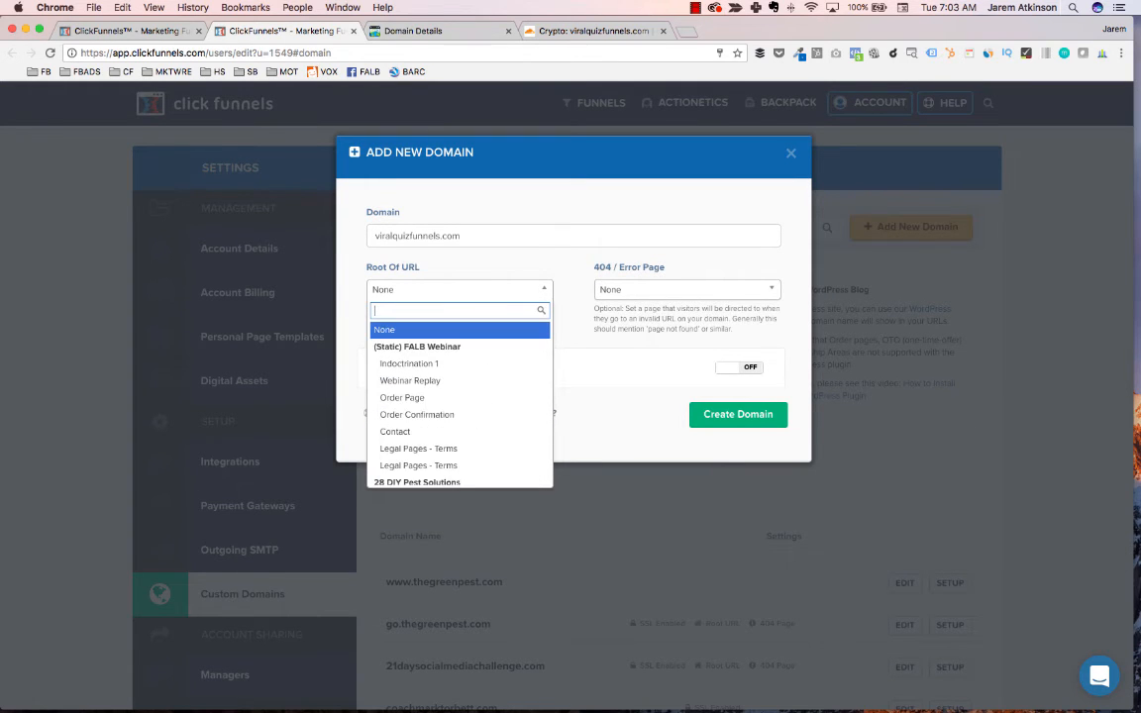
pyautogui.write('vir')
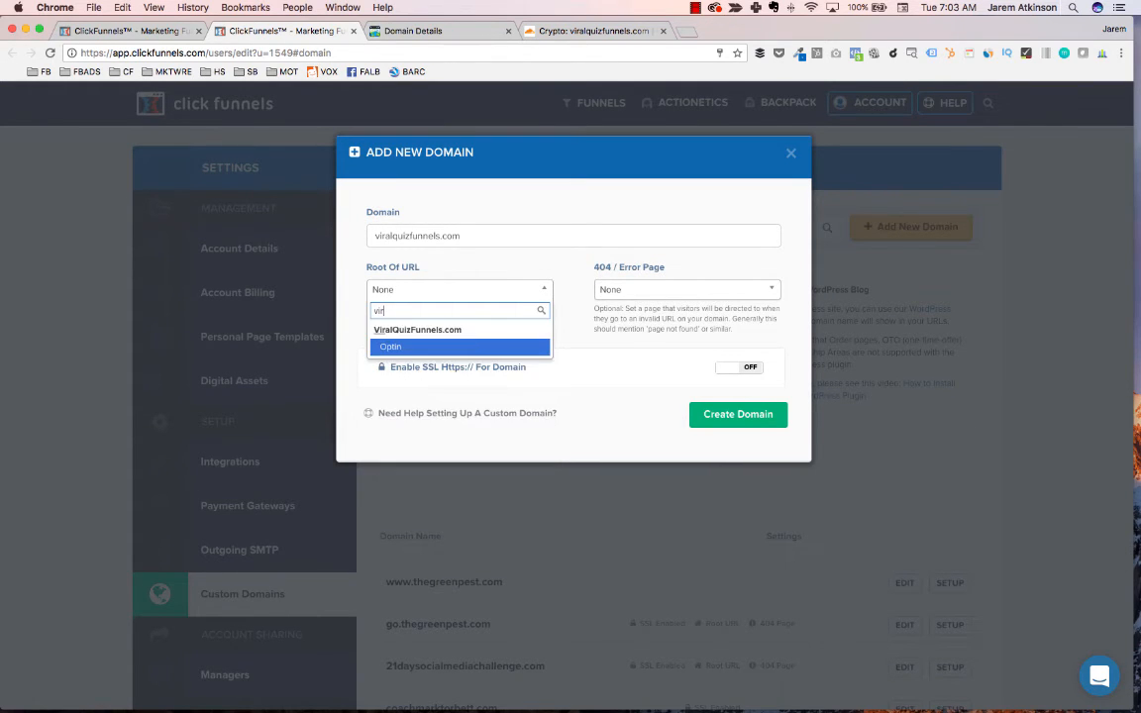
pyautogui.press('Return')
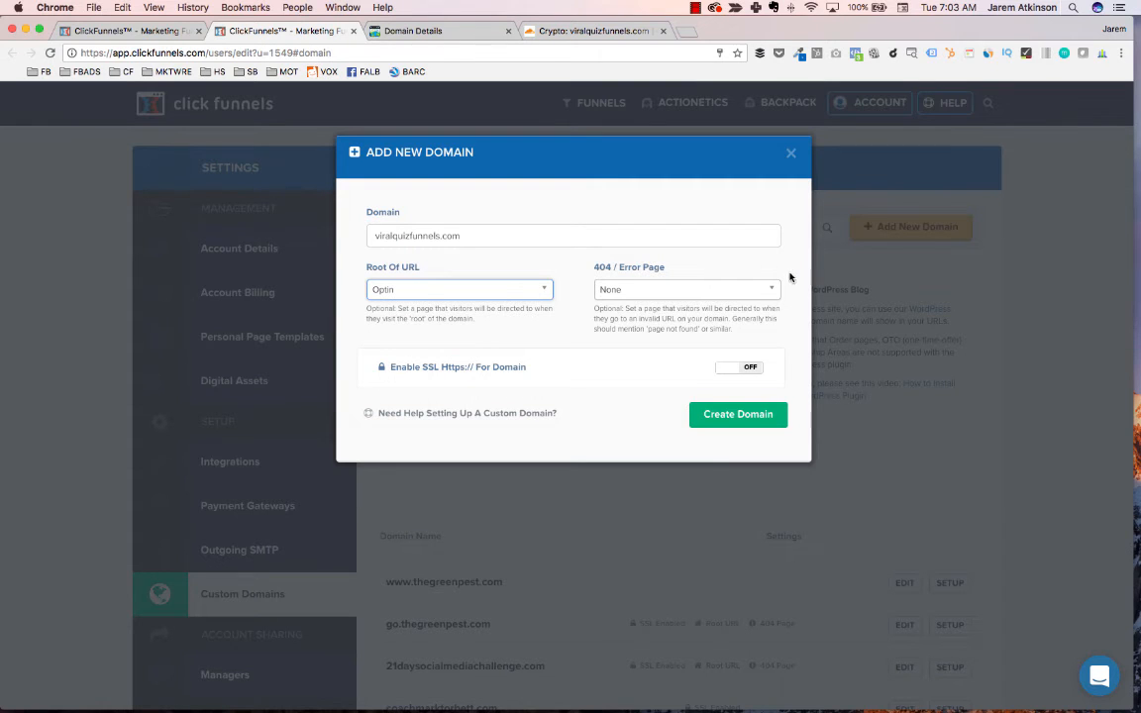
# Step: Set the domain's 404 / error page to the Optin page of the ViralQuizFunnels.com funnel
pyautogui.click(626, 290)
pyautogui.write('v')
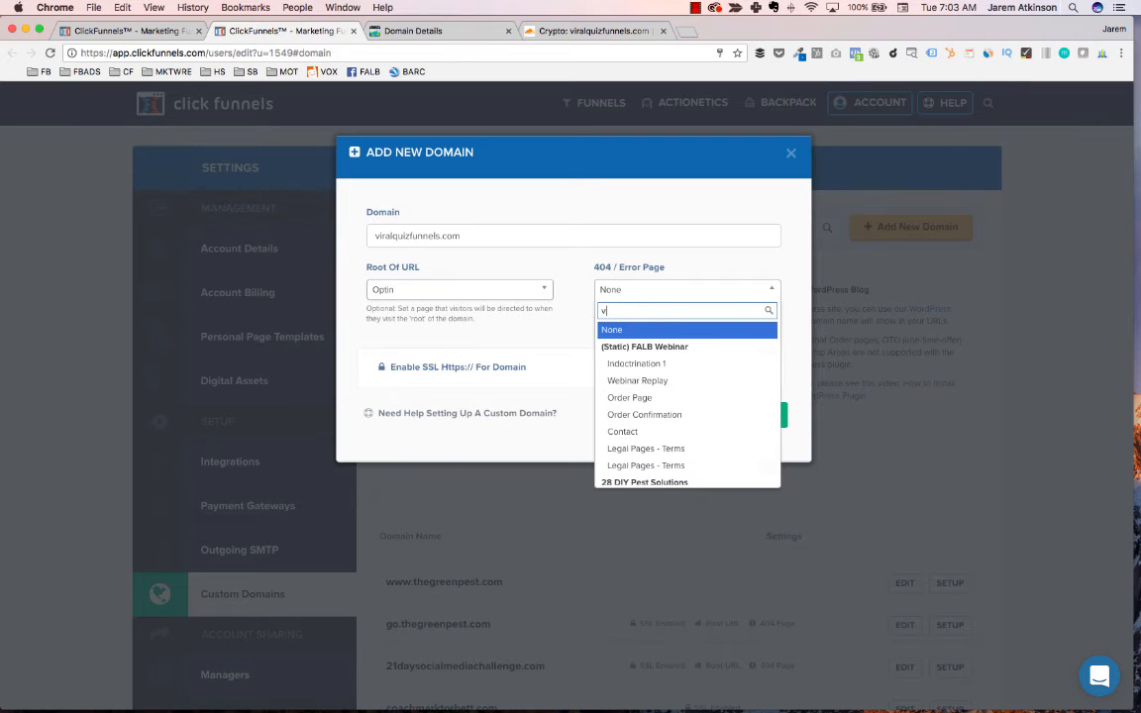
pyautogui.write('iral')
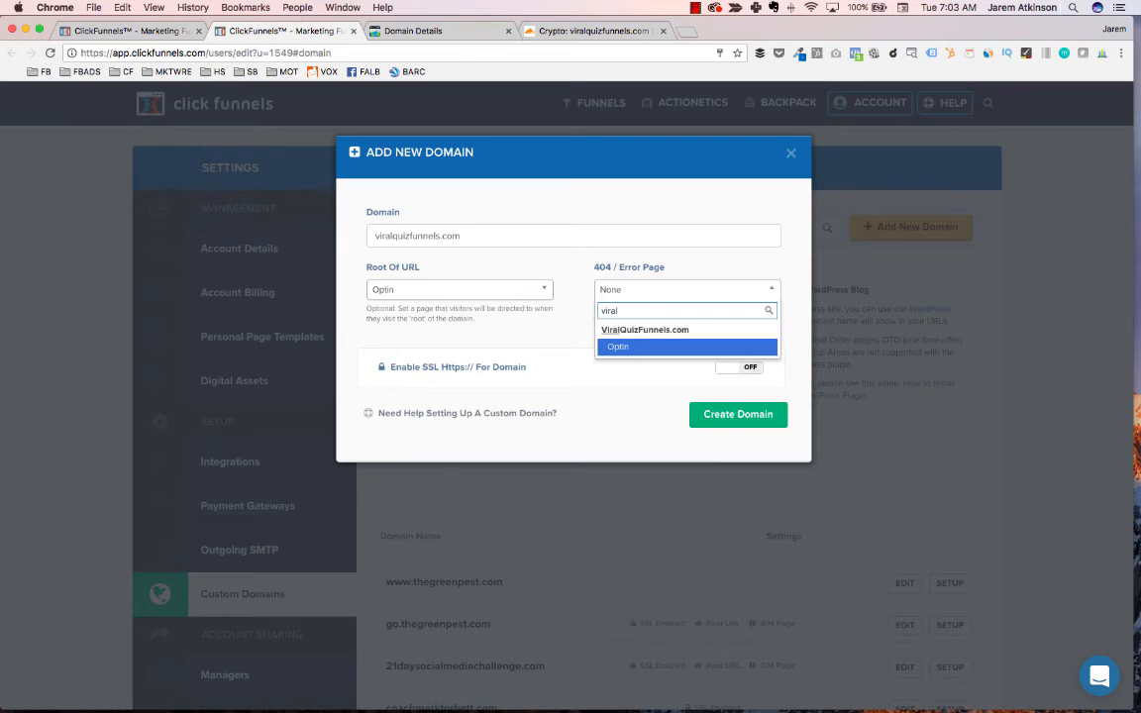
pyautogui.press('Return')
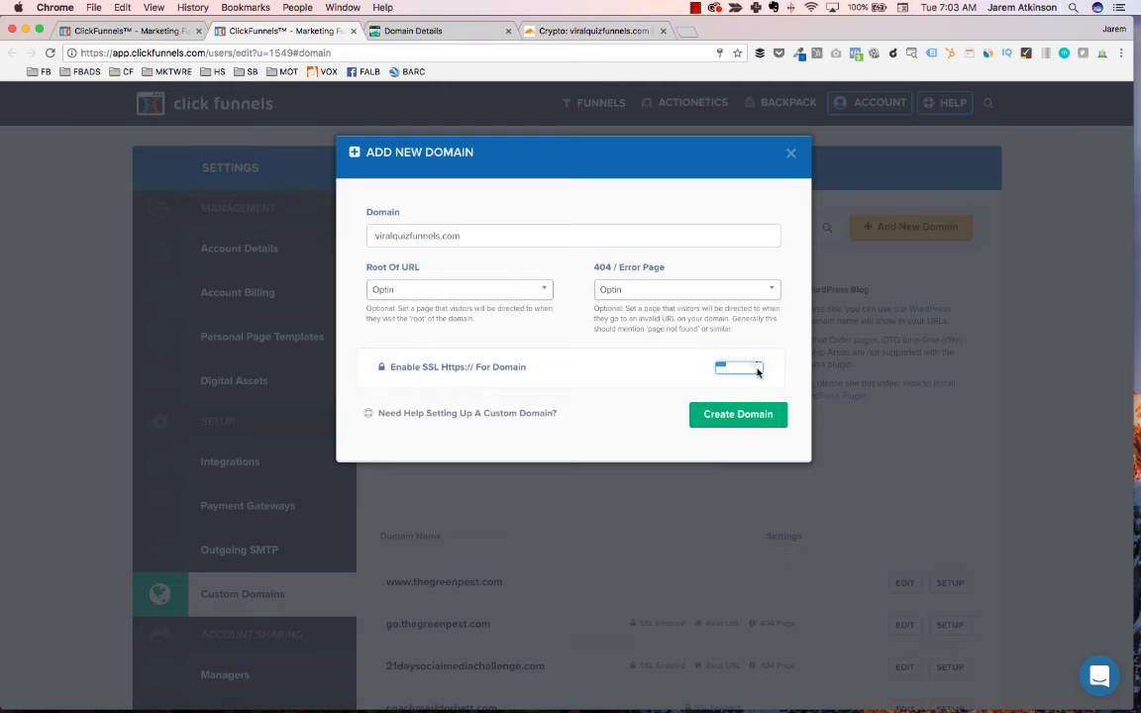
# Step: Enable SSL for the domain, create it, and dismiss the domain setup instructions
pyautogui.click(758, 370)
pyautogui.click(734, 416)
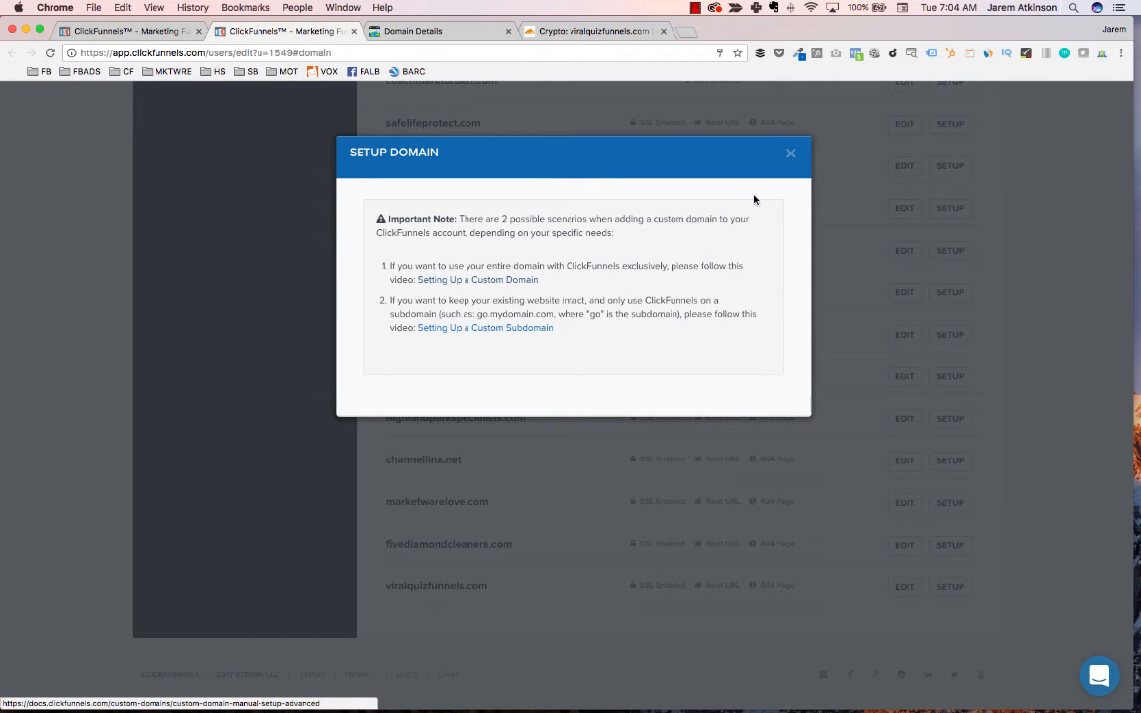
pyautogui.click(790, 154)
pyautogui.scroll(10, 690, 277)
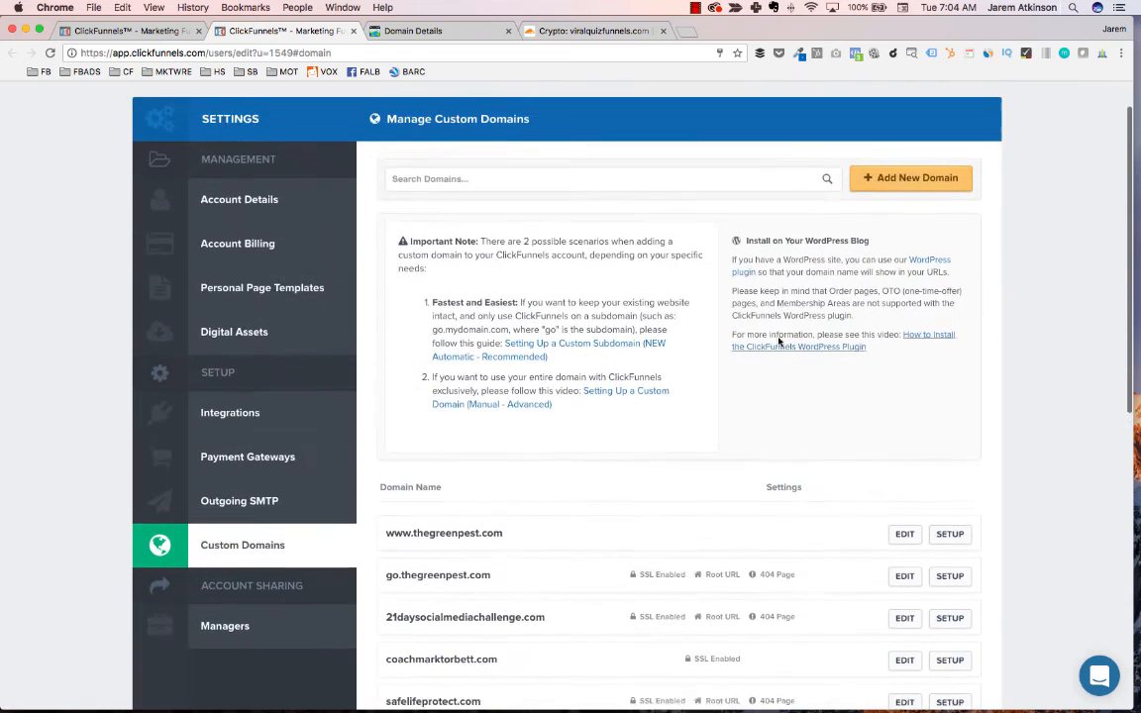
# Step: In the ViralQuizFunnels.com funnel's settings, assign viralquizfunnels.com as the funnel's domain
pyautogui.click(145, 32)
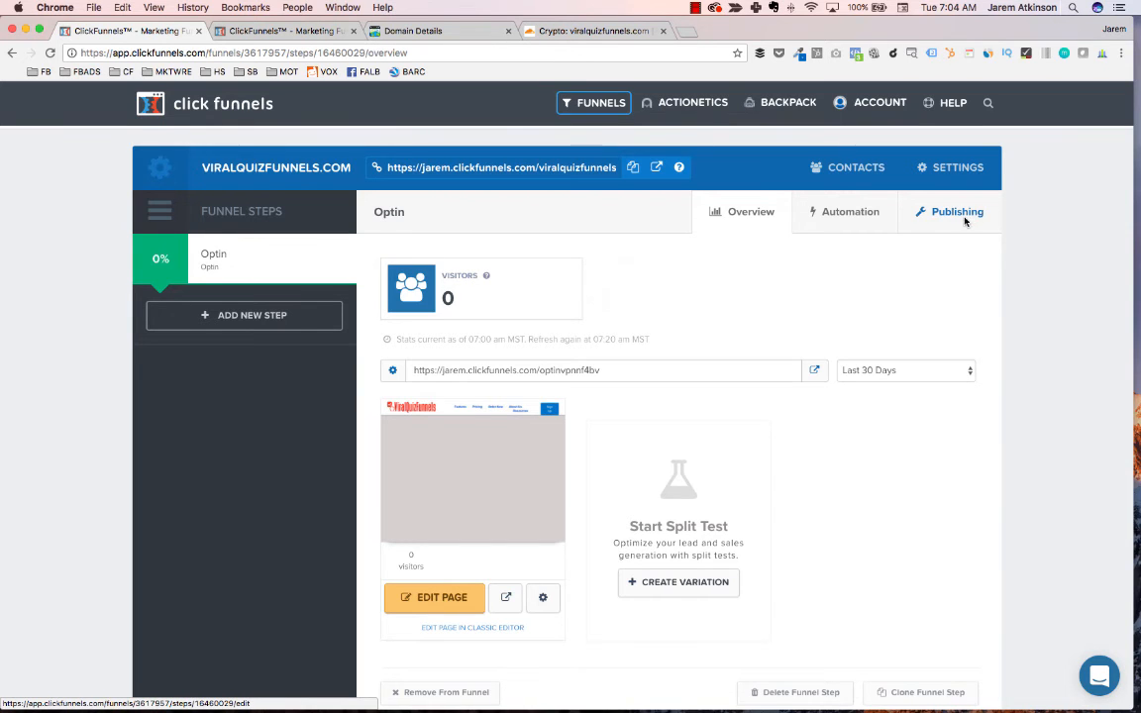
pyautogui.scroll(-3, 951, 233)
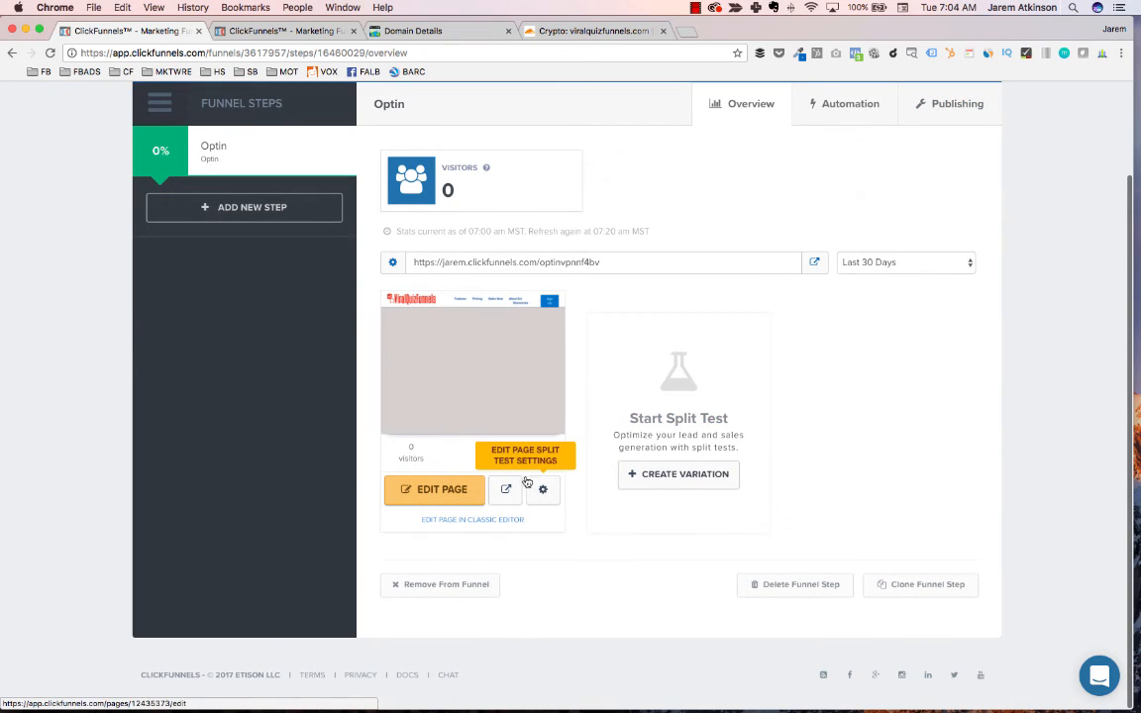
pyautogui.scroll(3, 971, 158)
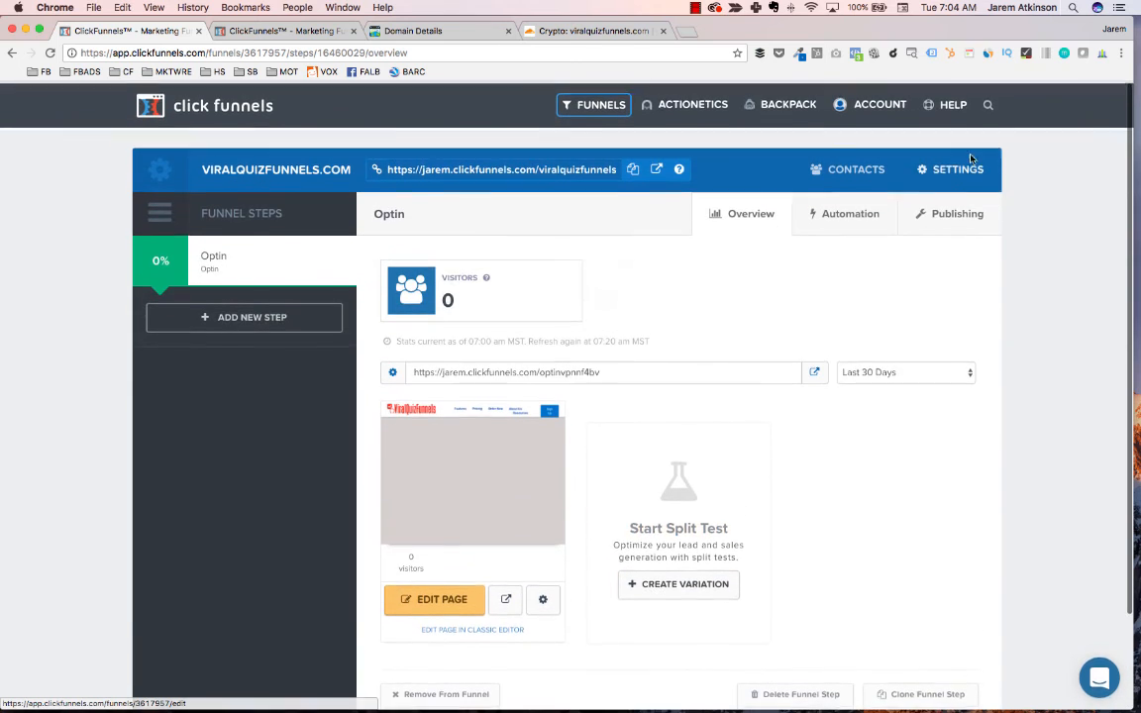
pyautogui.click(951, 168)
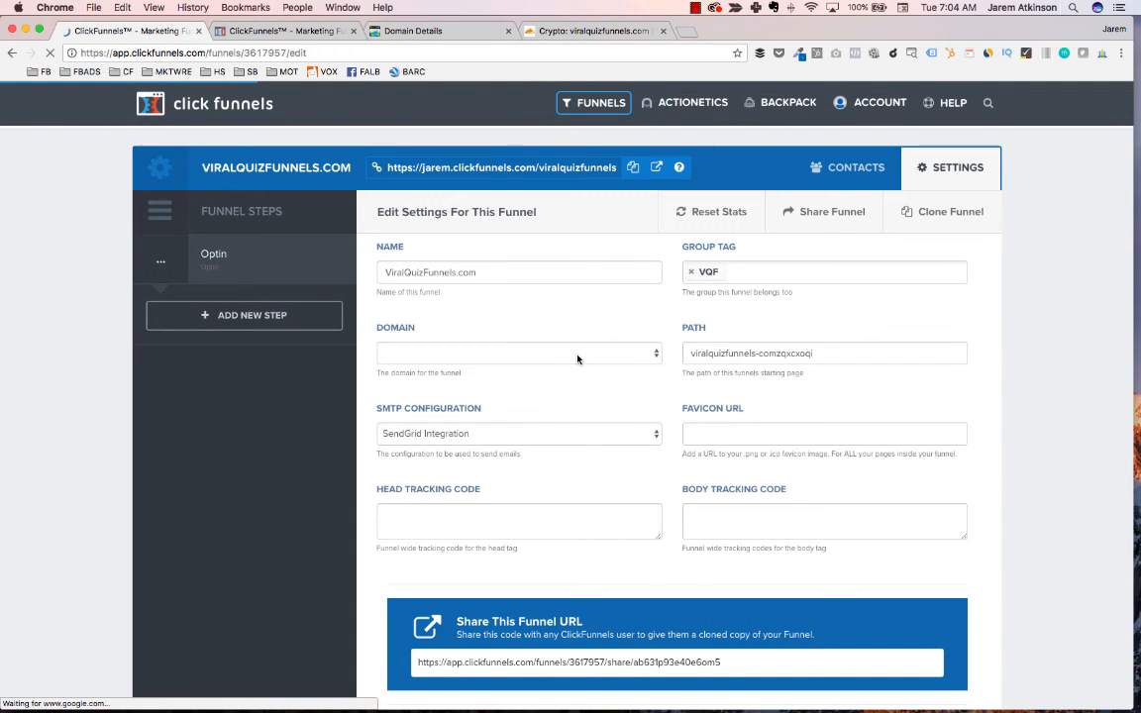
pyautogui.click(578, 359)
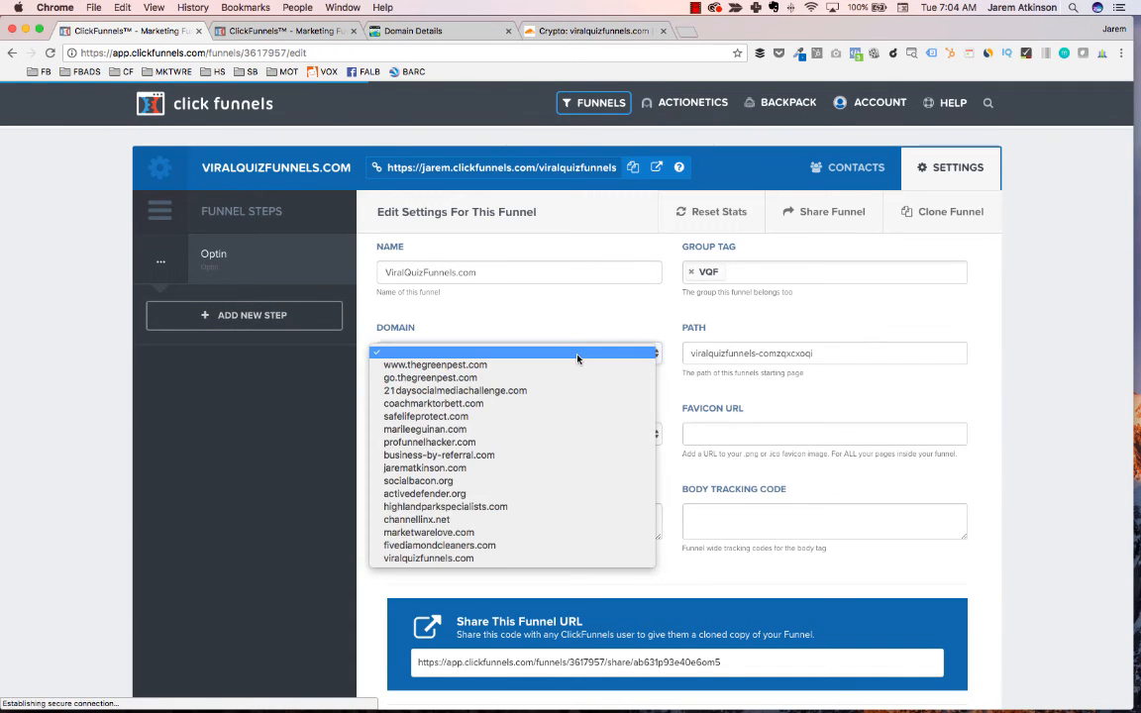
pyautogui.click(598, 559)
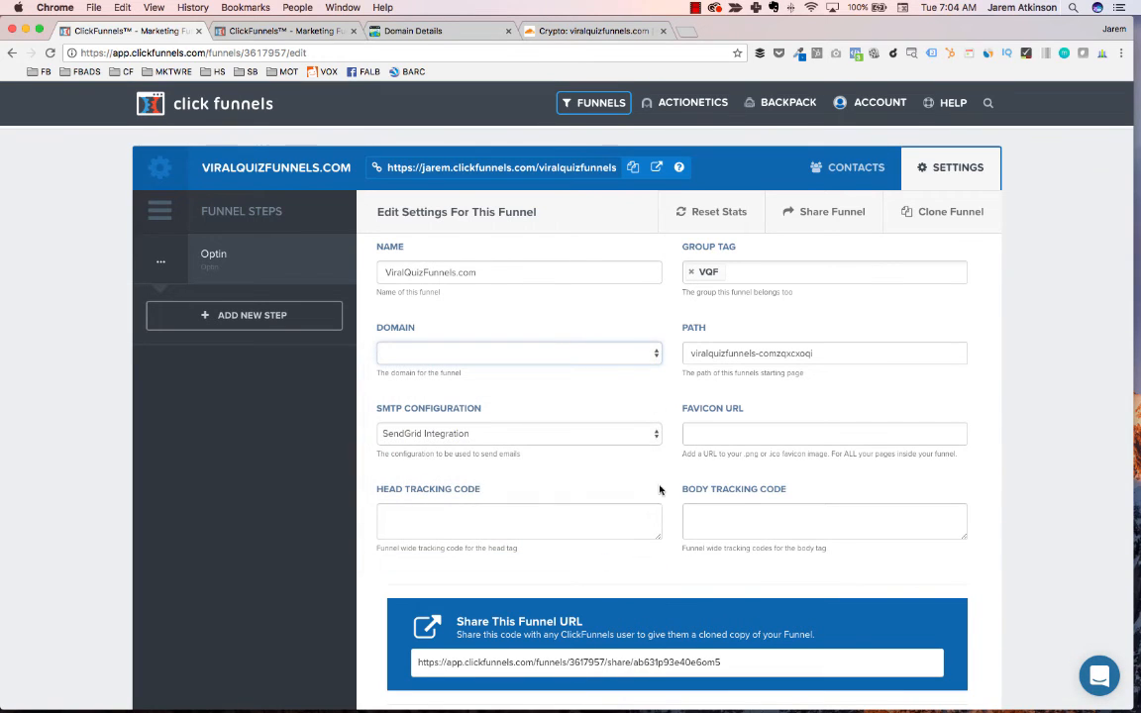
# Step: Set the funnel's path to home, and save the updated funnel settings
pyautogui.tripleClick(771, 354)
pyautogui.write('home')
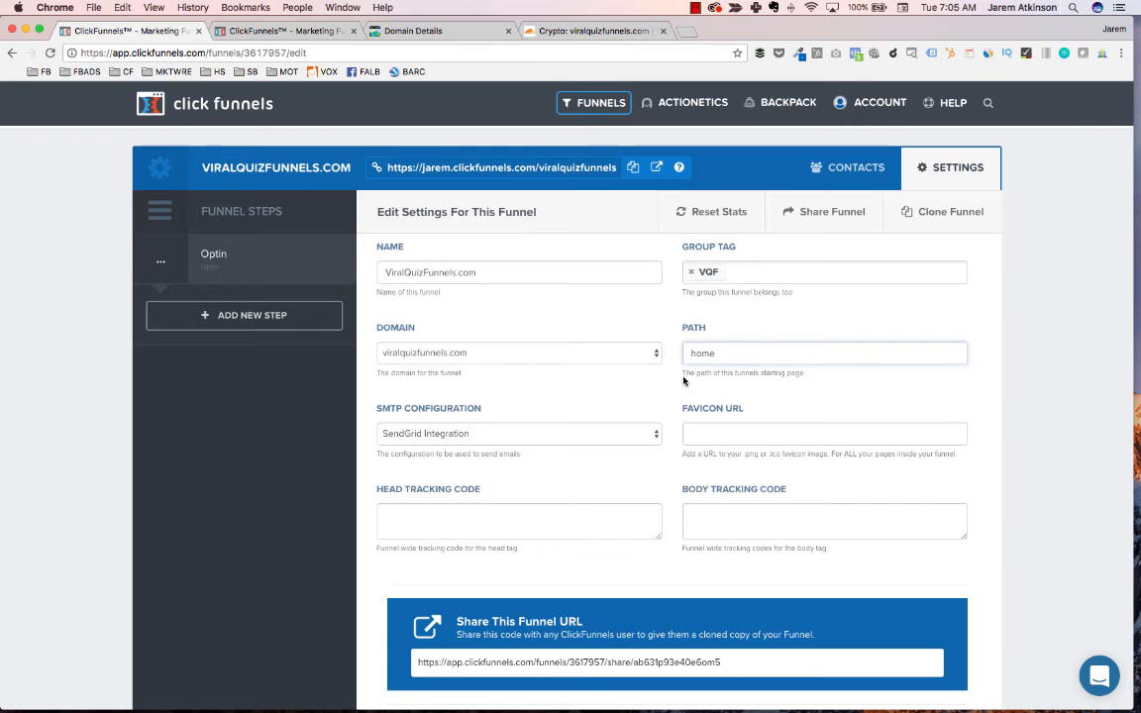
pyautogui.scroll(-10, 671, 406)
pyautogui.scroll(-10, 670, 406)
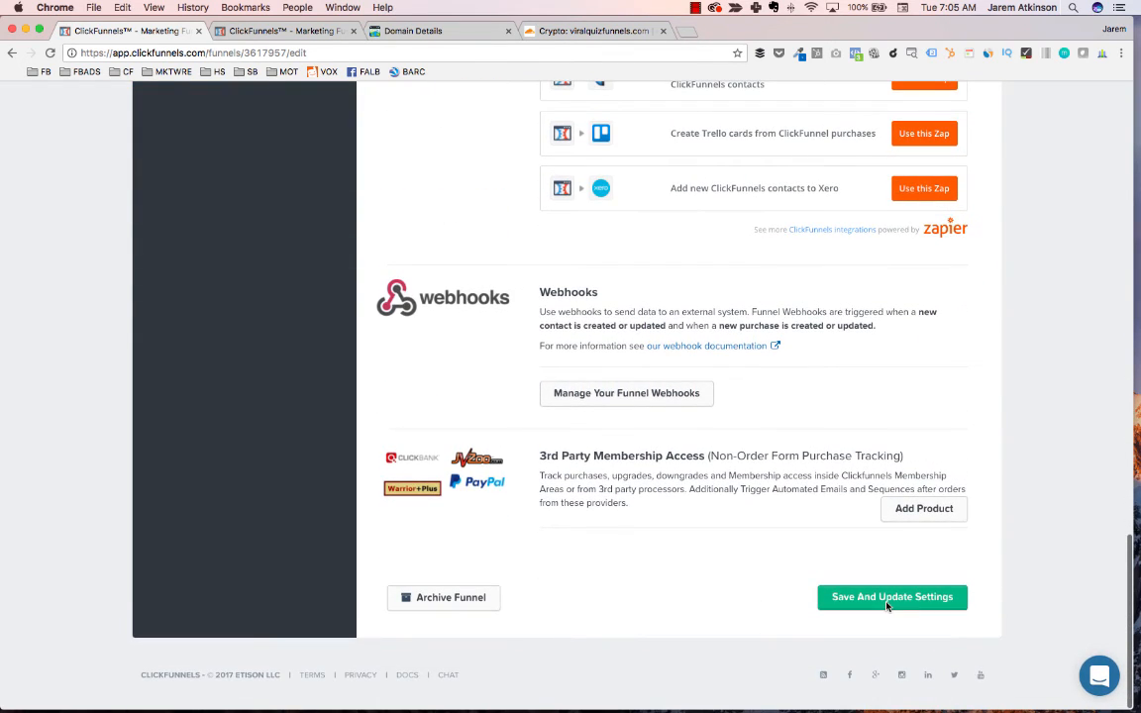
pyautogui.click(887, 606)
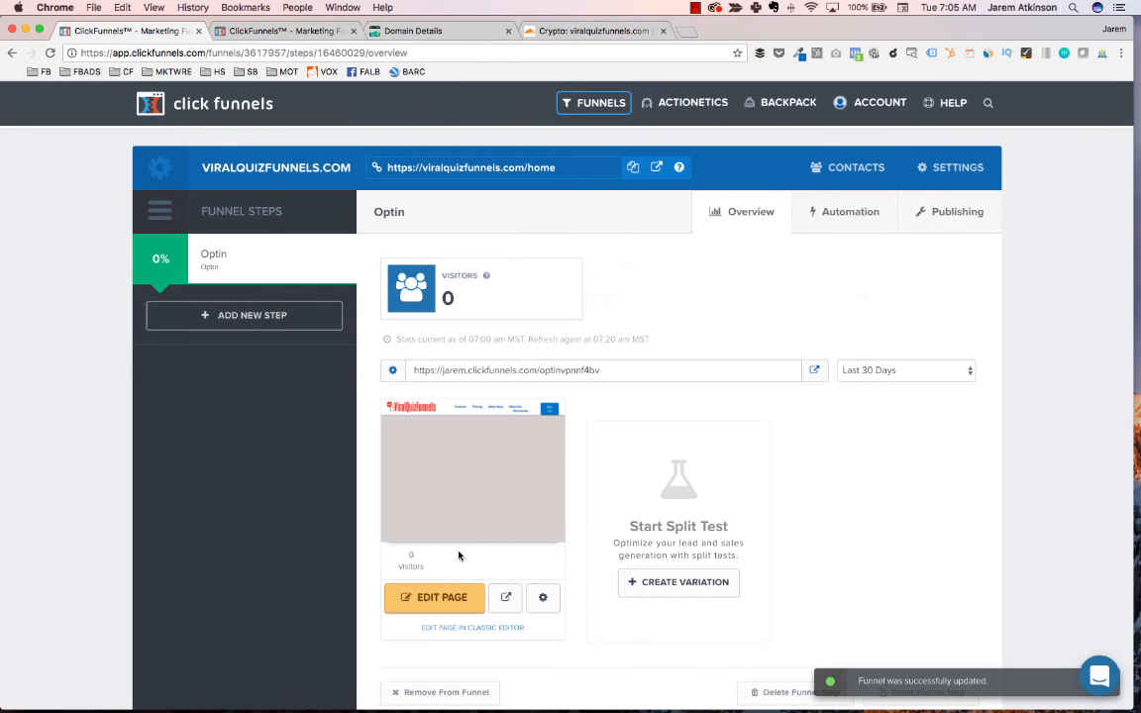
# Step: In the Optin step's publishing settings, set the domain to viralquizfunnels.com and the path to home, and update the funnel step
pyautogui.click(948, 218)
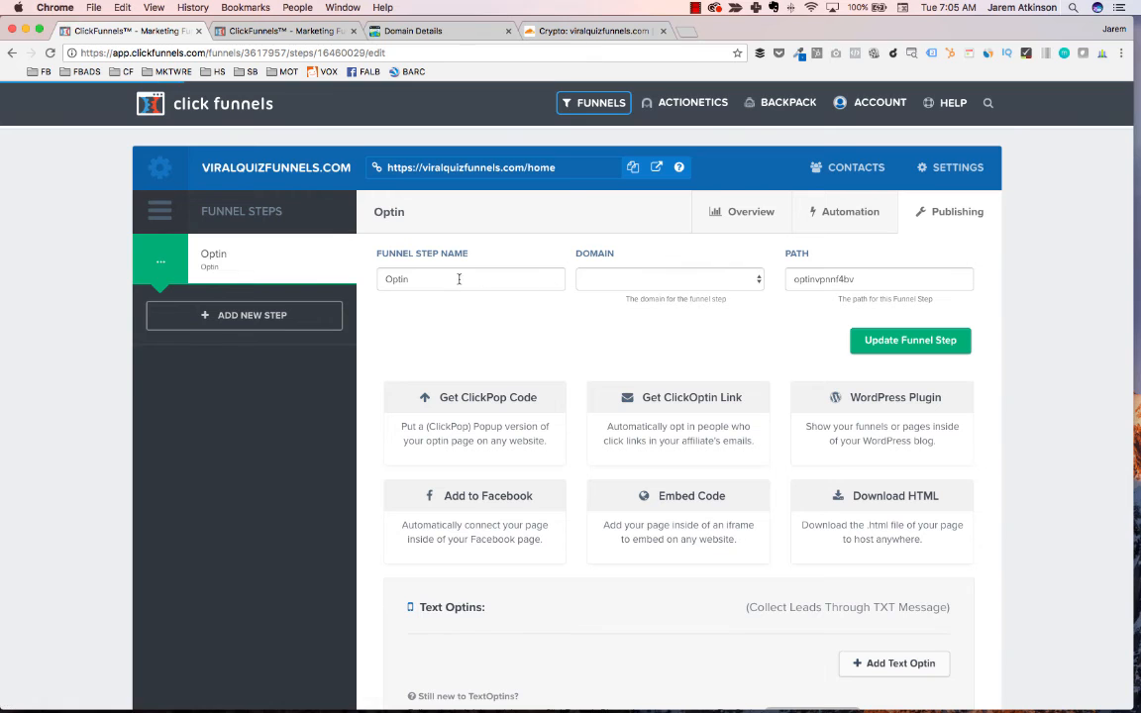
pyautogui.click(641, 282)
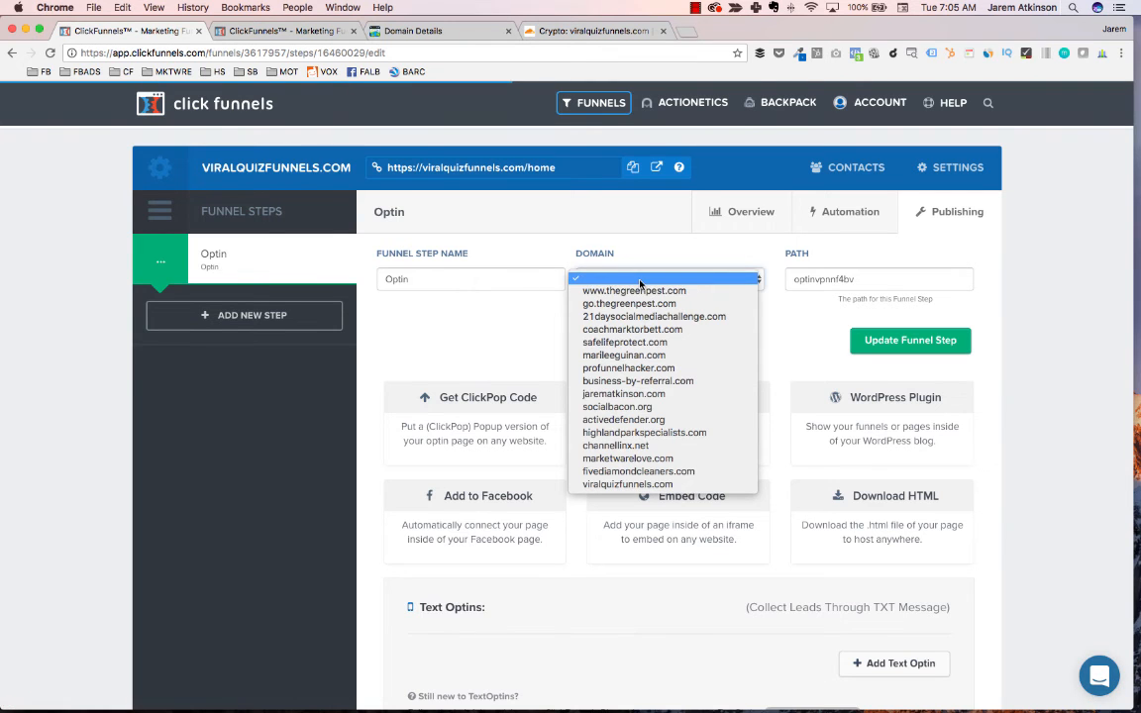
pyautogui.click(650, 484)
pyautogui.doubleClick(817, 282)
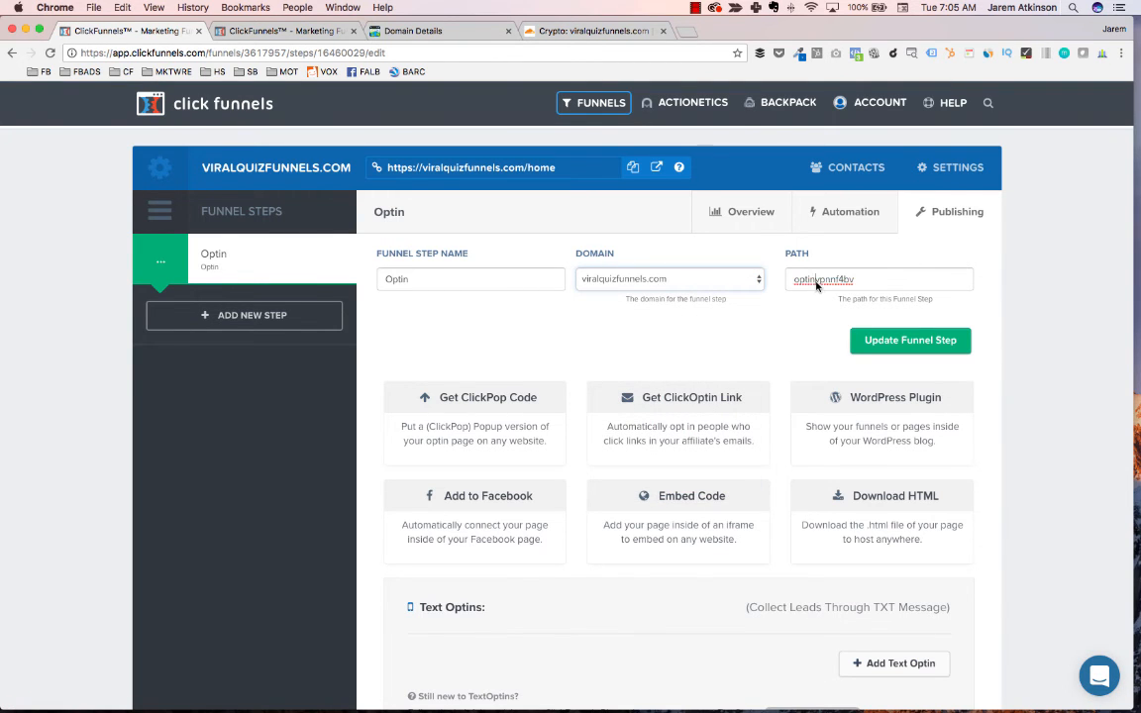
pyautogui.write('home')
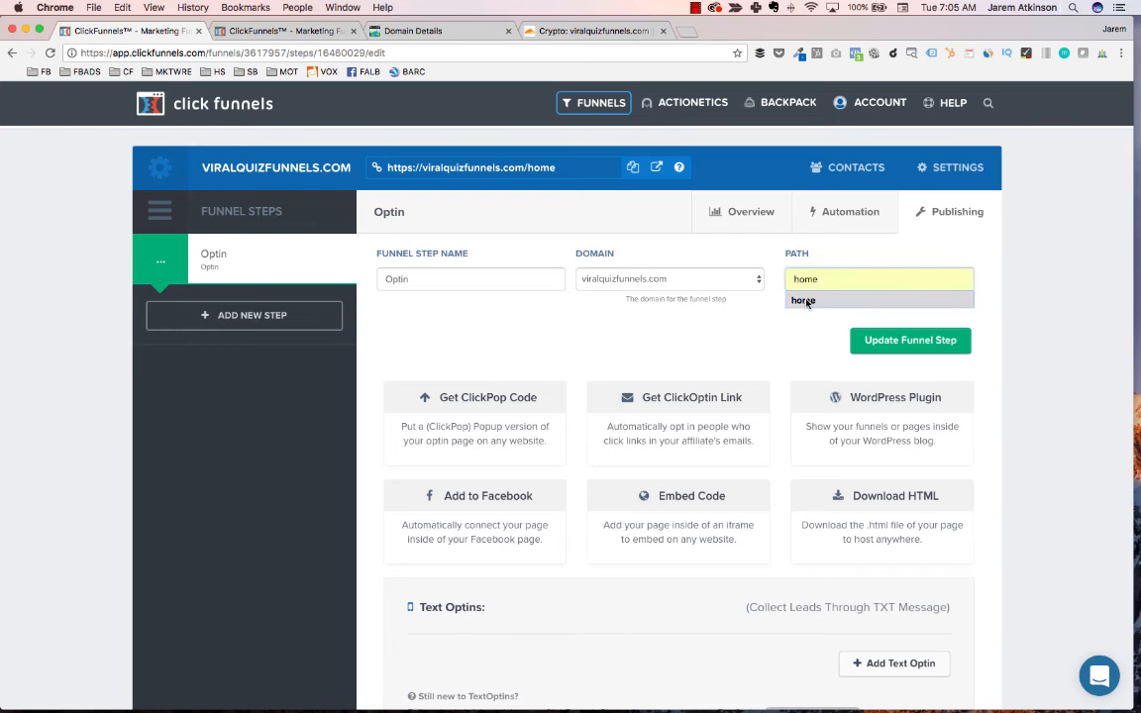
pyautogui.click(791, 334)
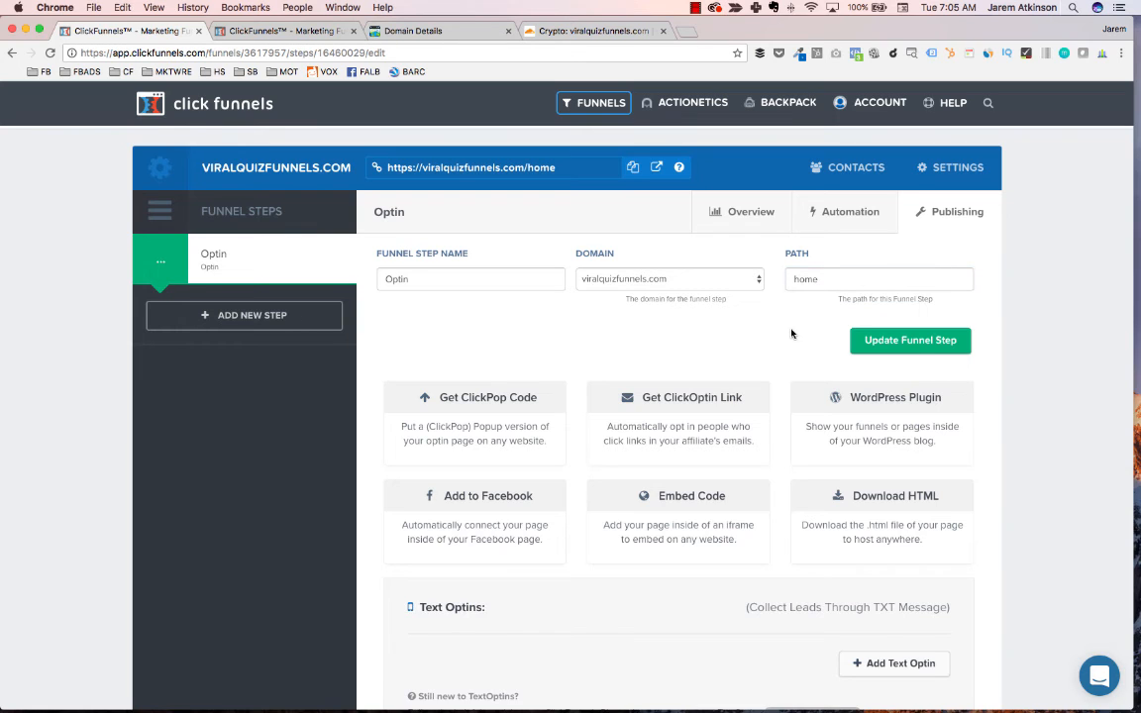
pyautogui.click(903, 344)
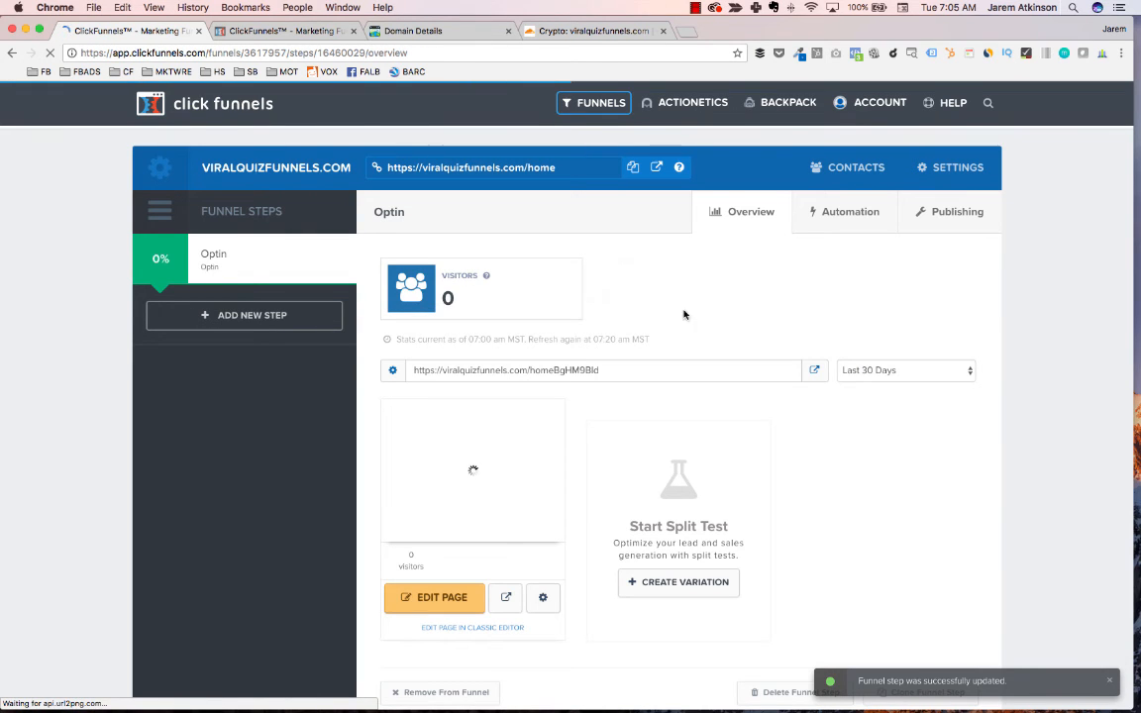
# Step: In the Optin page's own settings, set the domain to viralquizfunnels.com and the path to home, and update the page
pyautogui.click(542, 598)
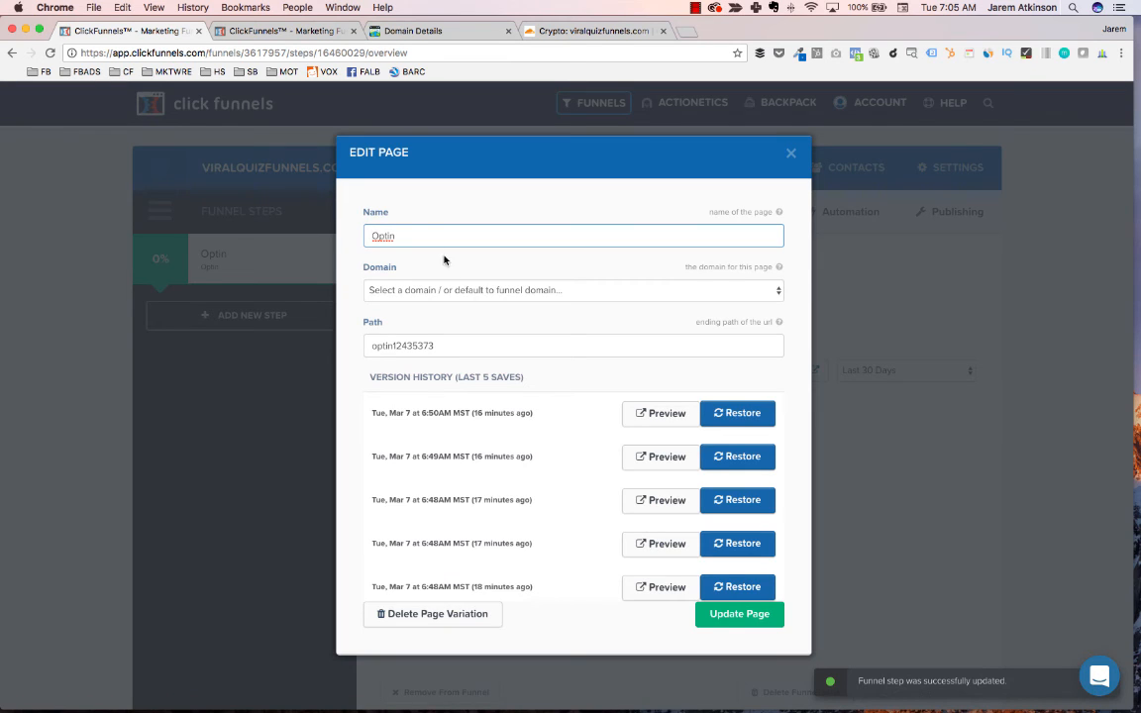
pyautogui.click(413, 290)
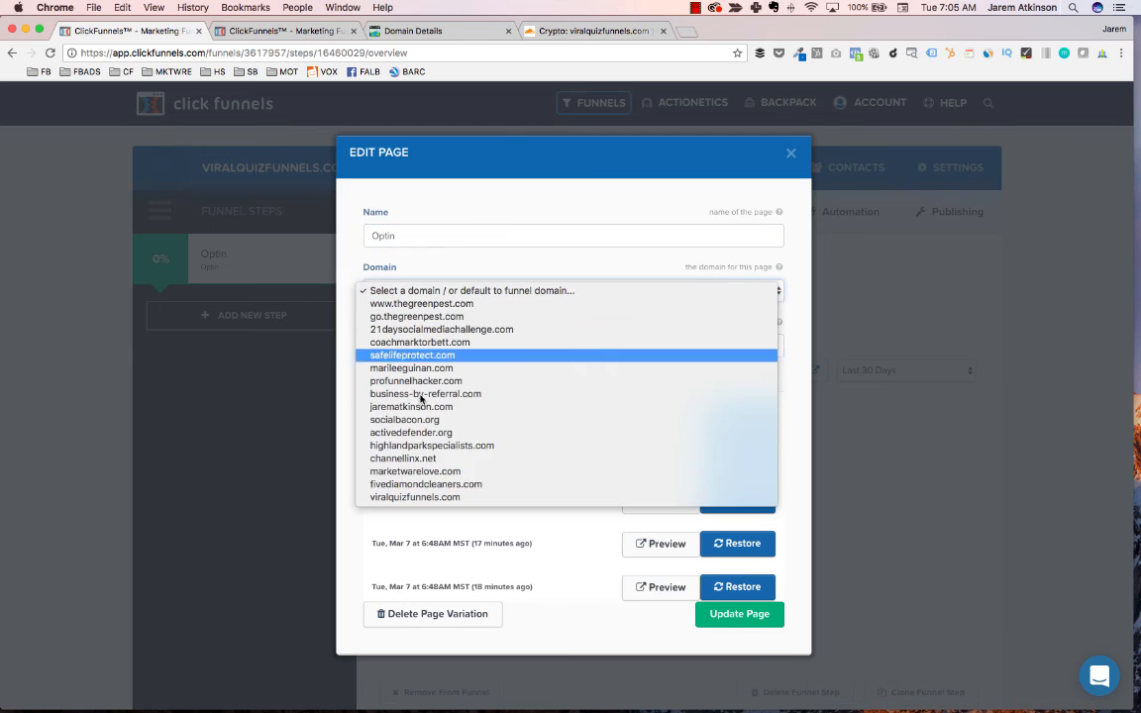
pyautogui.click(416, 497)
pyautogui.doubleClick(423, 345)
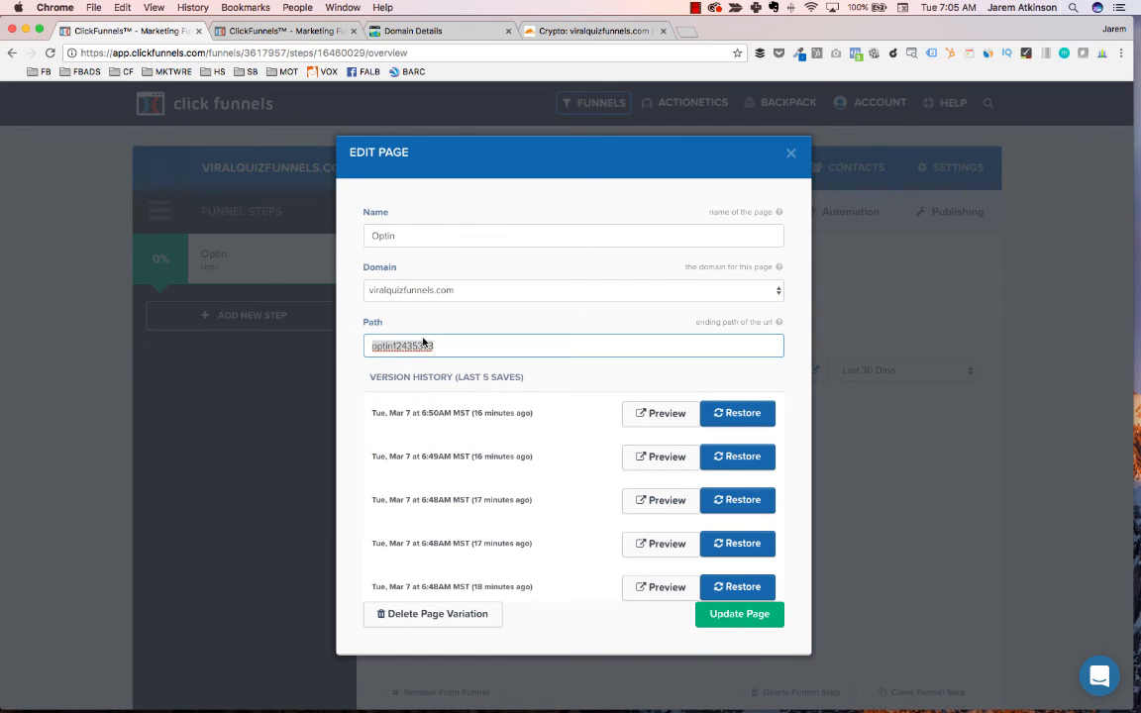
pyautogui.write('home')
pyautogui.click(499, 359)
pyautogui.scroll(-3, 739, 491)
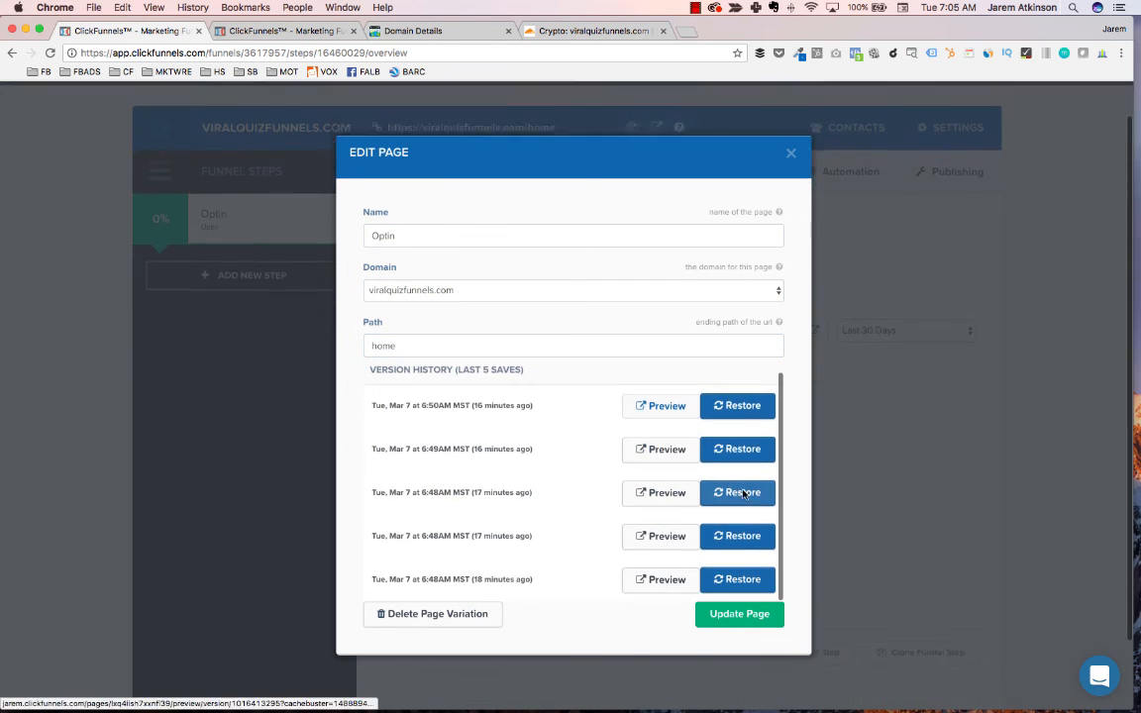
pyautogui.click(710, 614)
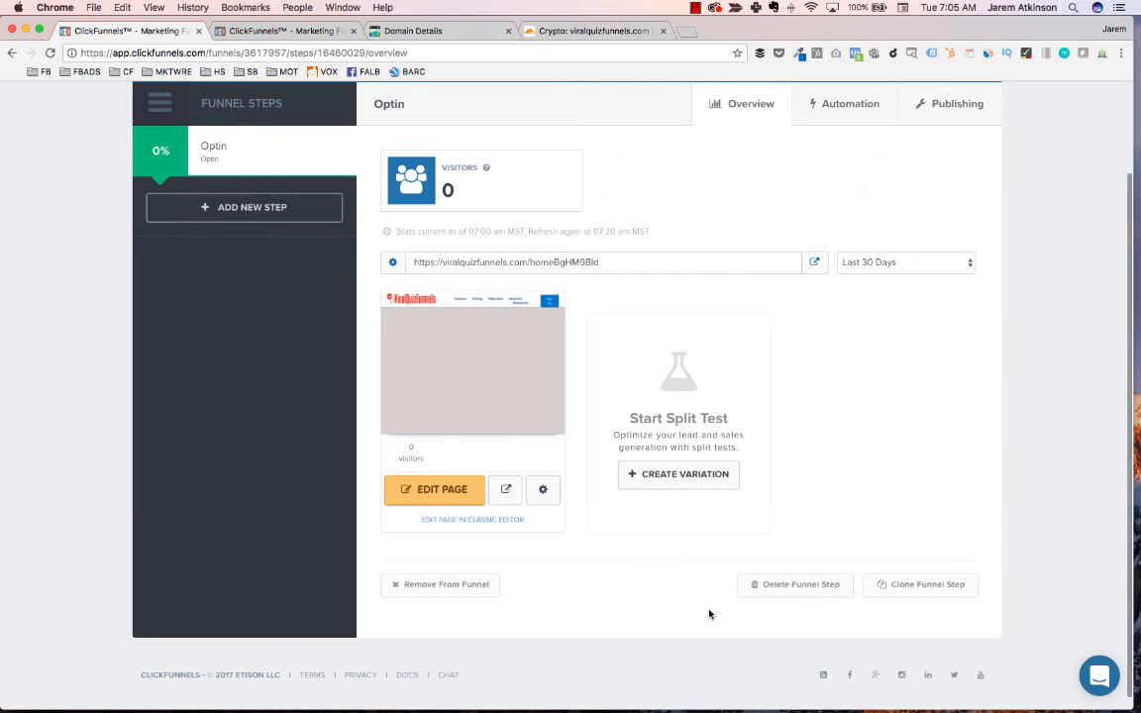
pyautogui.scroll(3, 628, 575)
pyautogui.scroll(-2, 586, 558)
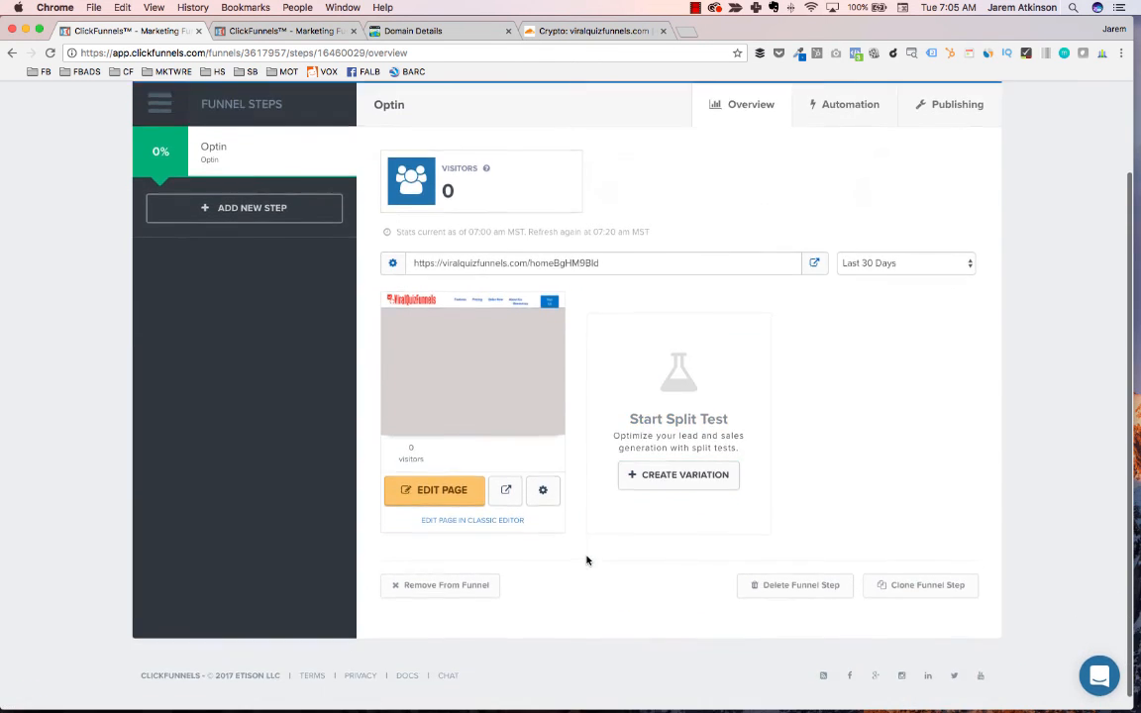
pyautogui.scroll(2, 586, 557)
# Step: Load viralquizfunnels.com in a new browser tab to test the domain
pyautogui.click(686, 33)
pyautogui.write('viral')
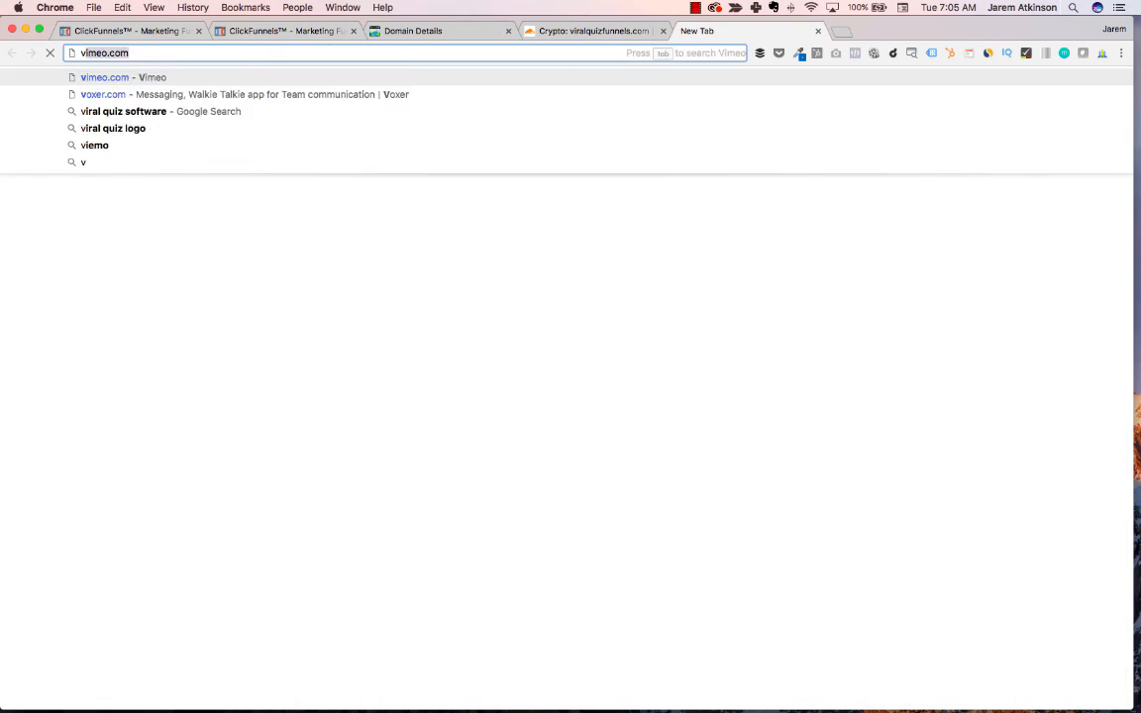
pyautogui.press('BackSpace')
pyautogui.press('BackSpace')
pyautogui.press('BackSpace')
pyautogui.write('ralq')
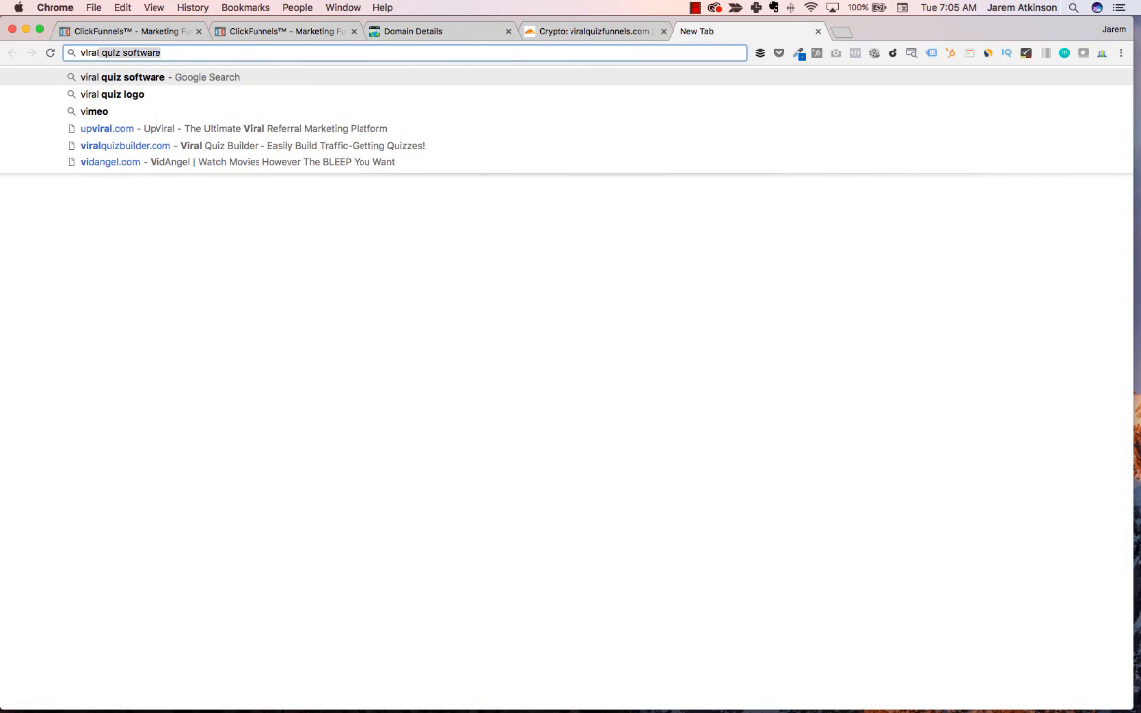
pyautogui.write('uiz')
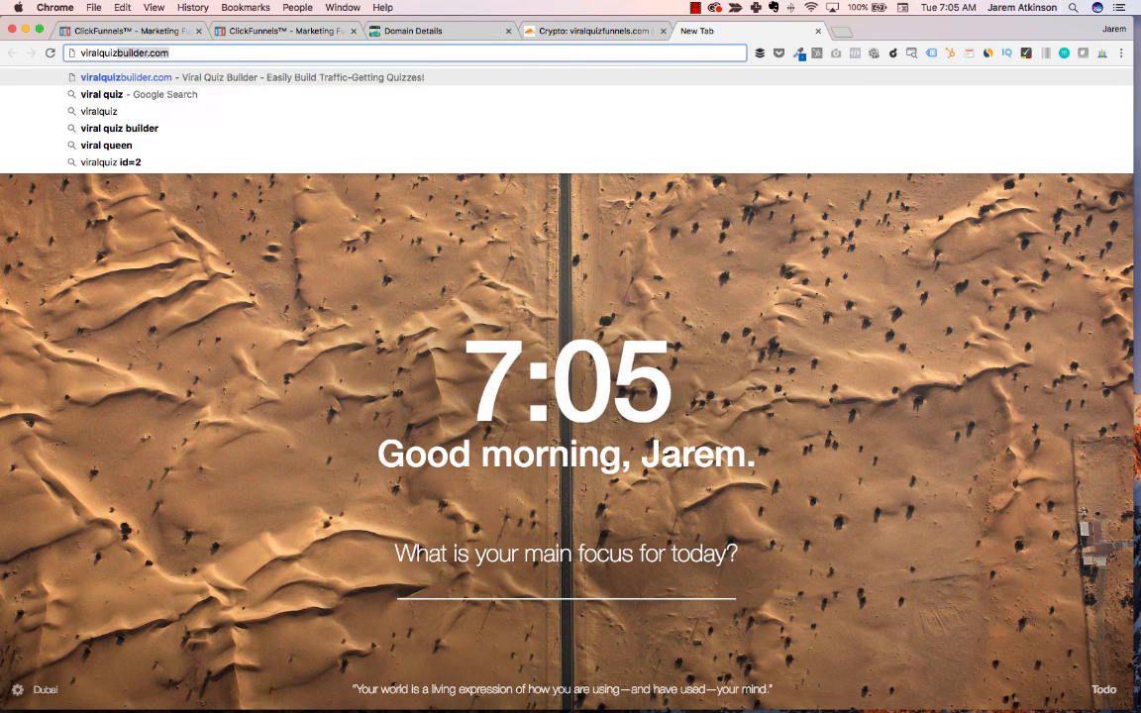
pyautogui.write('funnels.com')
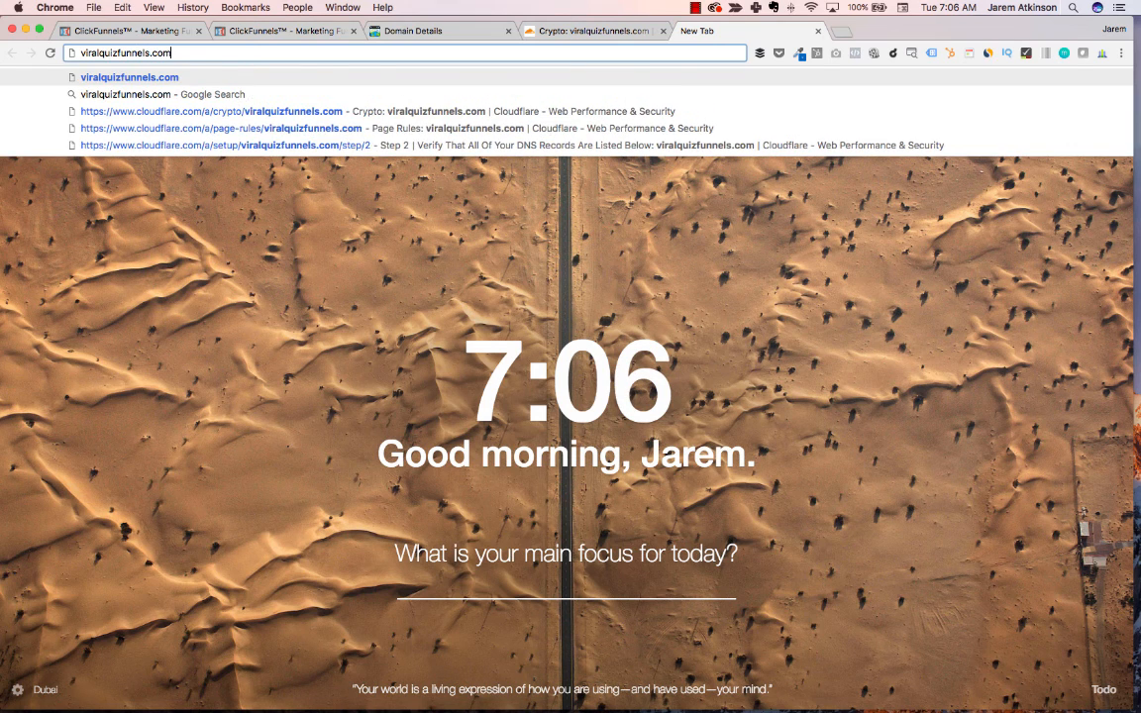
pyautogui.press('Return')
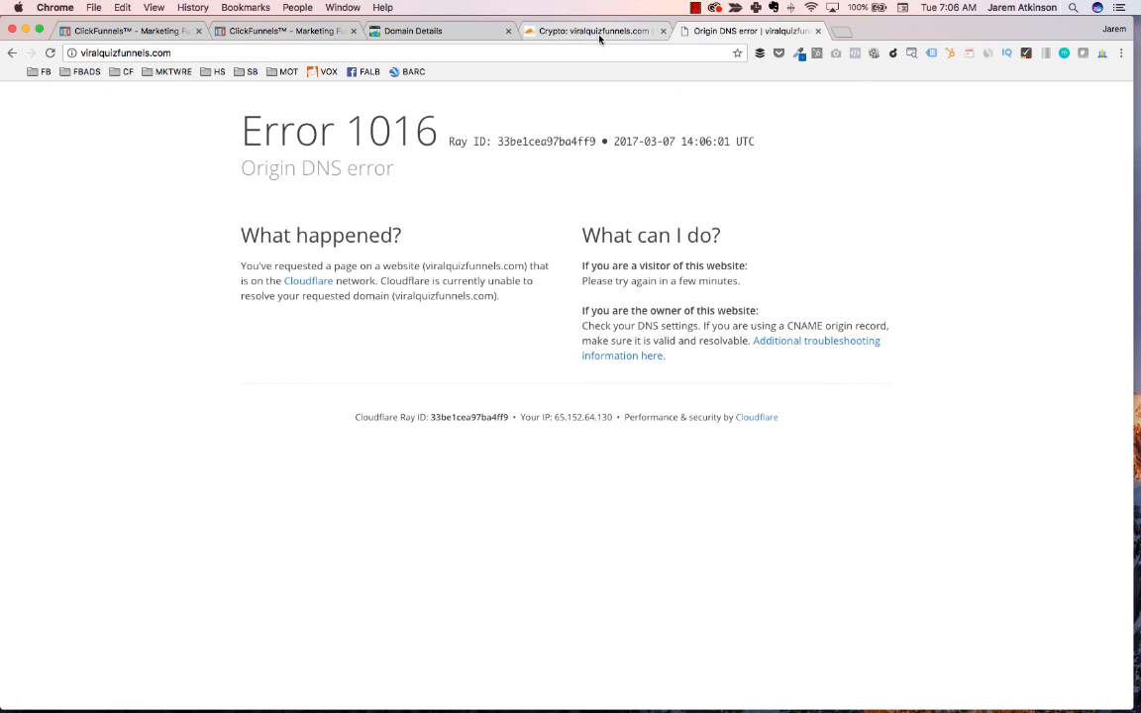
# Step: Switch to Cloudflare and try to recheck the nameservers from the viralquizfunnels.com overview
pyautogui.click(538, 31)
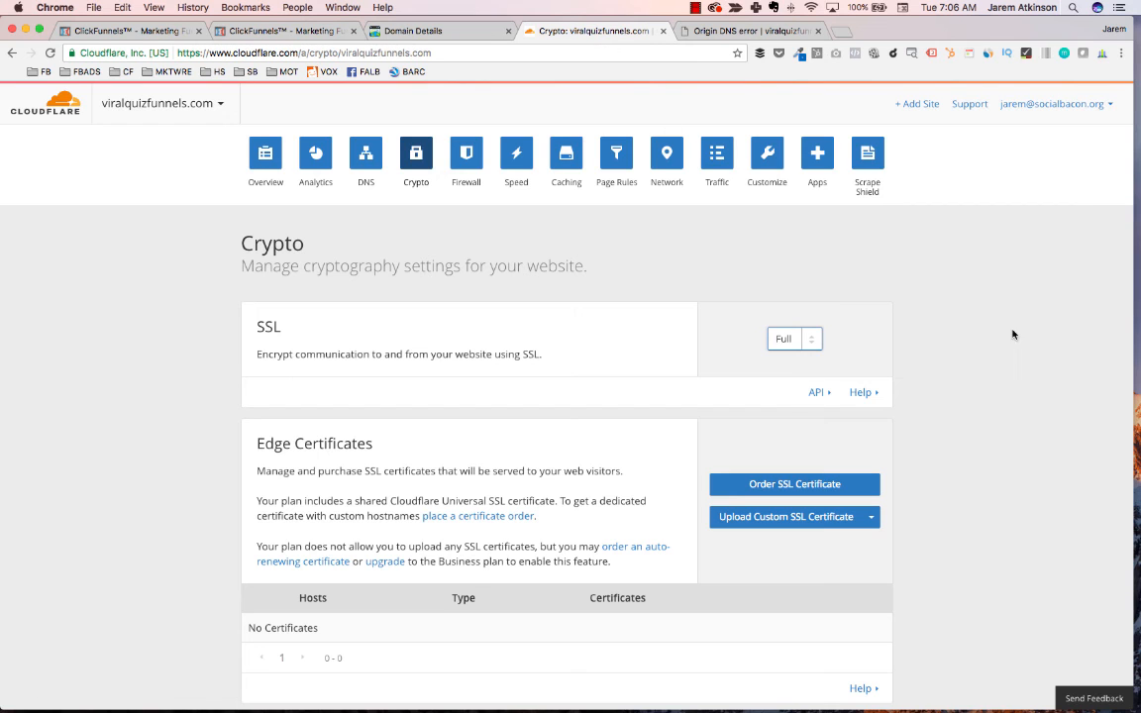
pyautogui.click(269, 153)
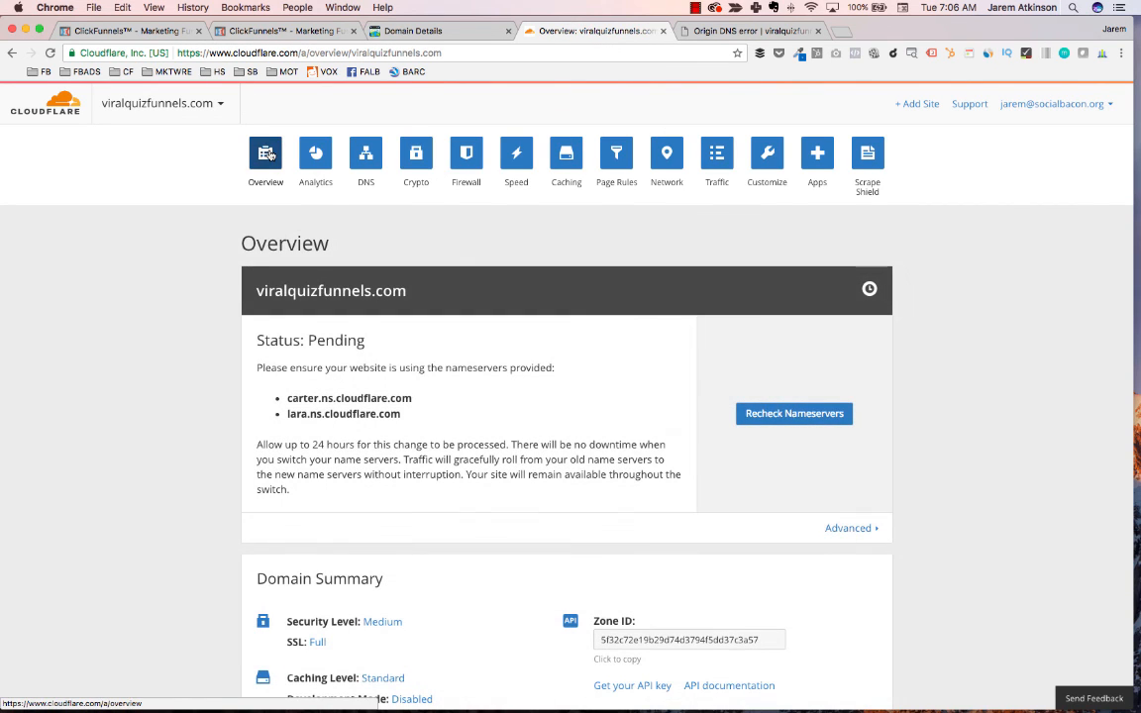
pyautogui.click(782, 423)
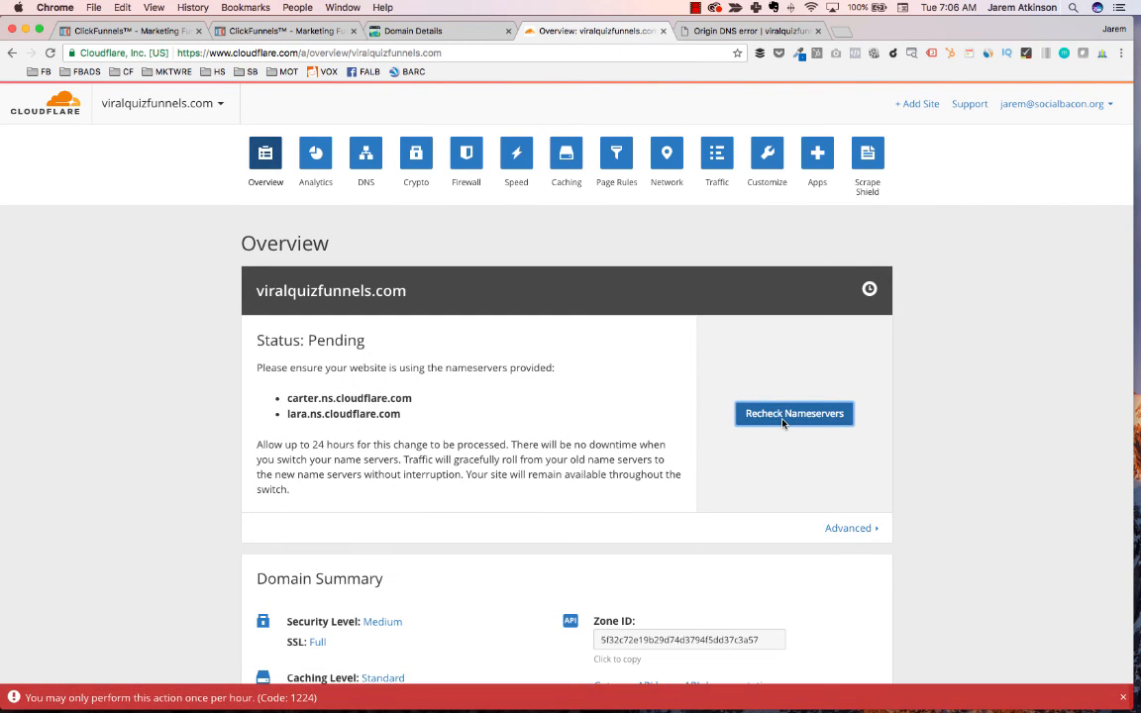
pyautogui.hotkey('ctrl', 'Up')
pyautogui.click(122, 624)
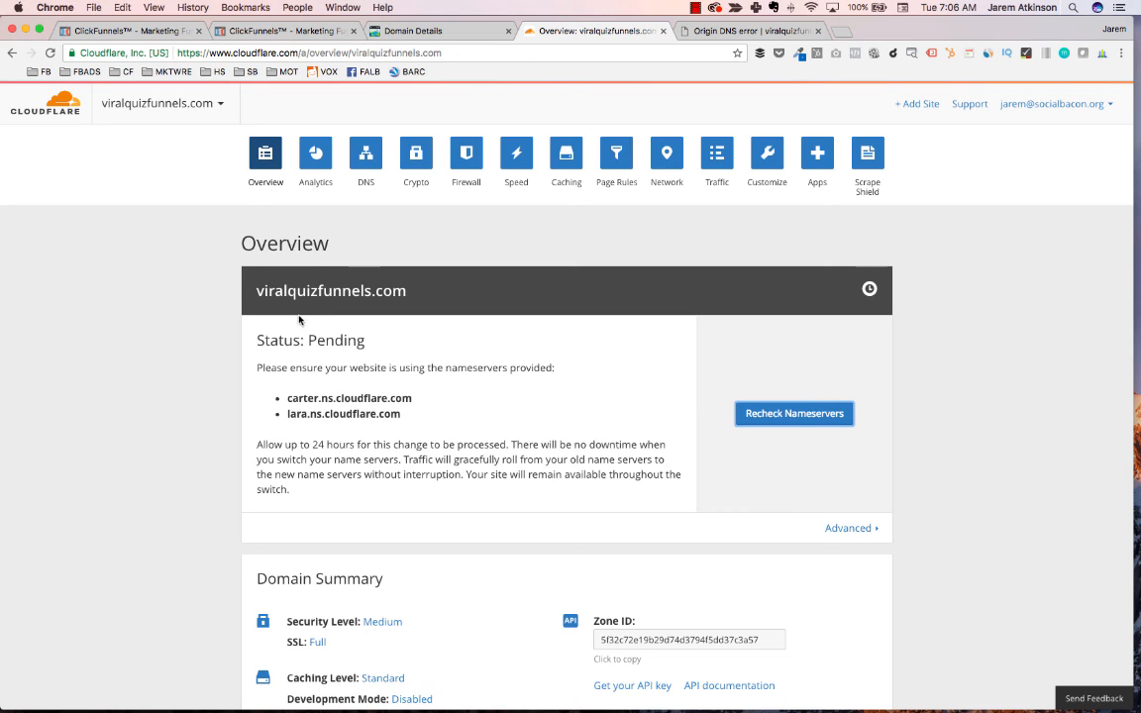
pyautogui.click(426, 156)
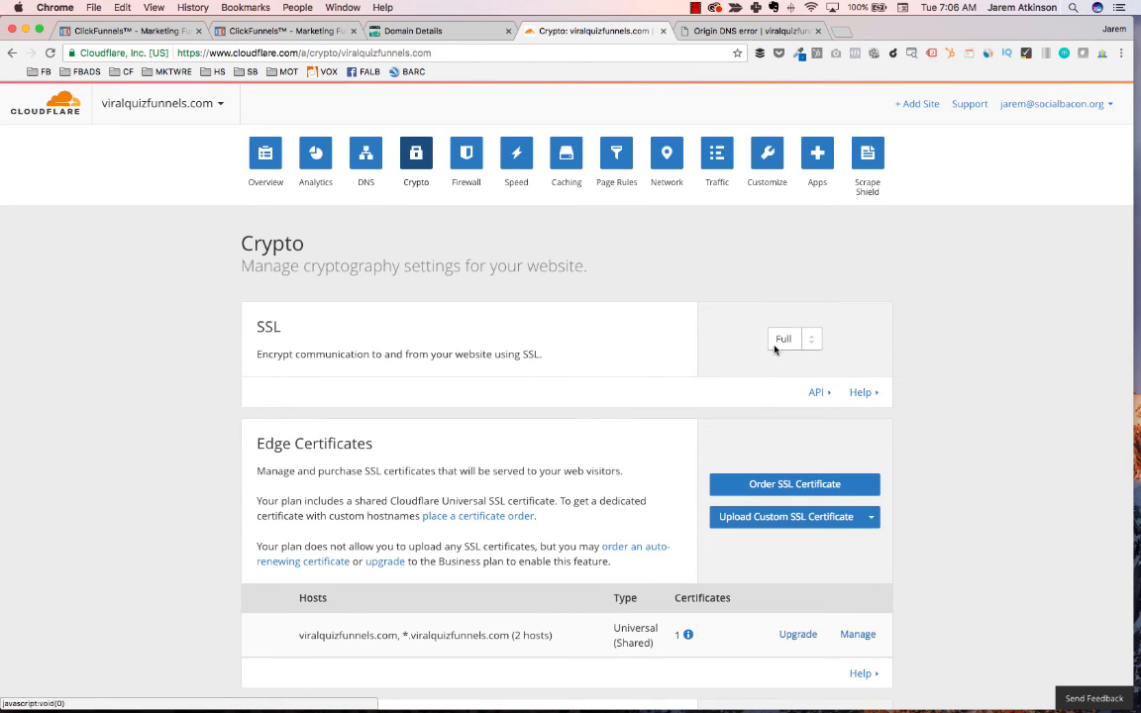
pyautogui.click(614, 149)
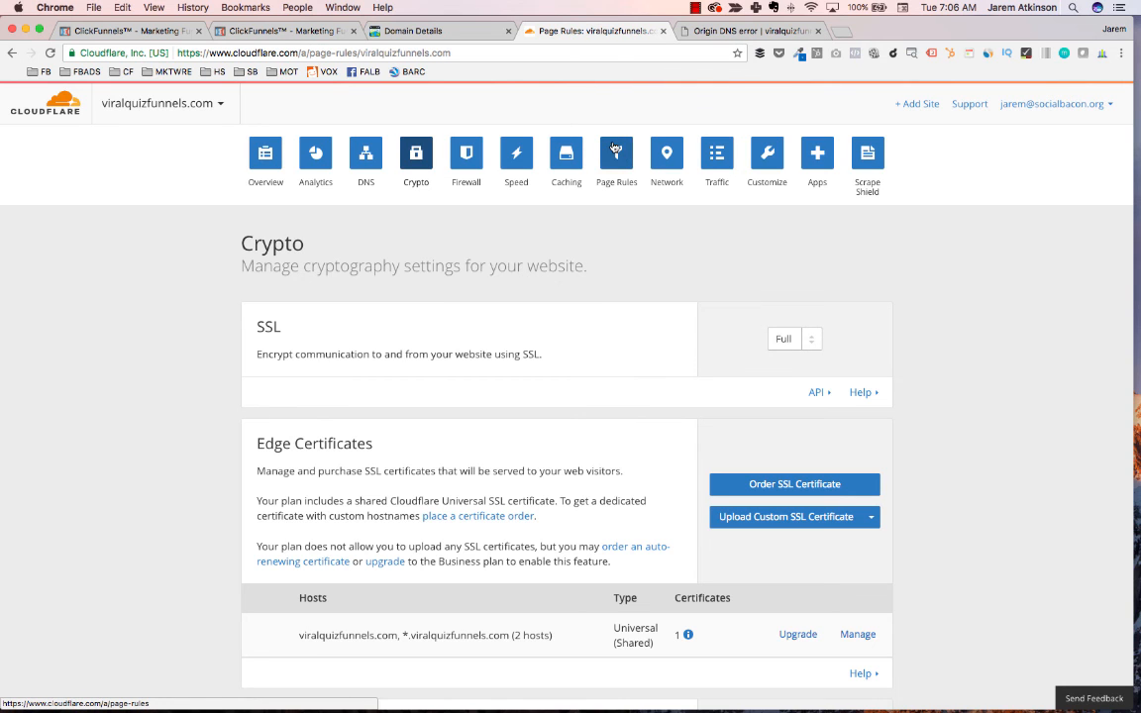
pyautogui.scroll(-2, 625, 340)
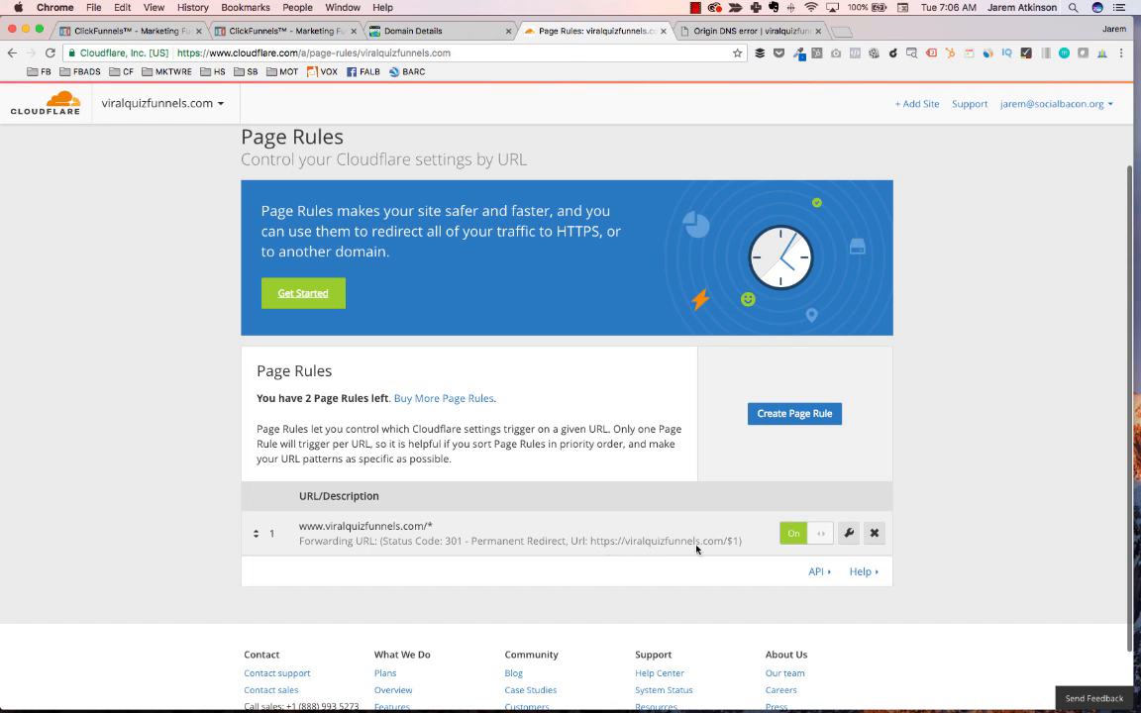
pyautogui.scroll(3, 708, 543)
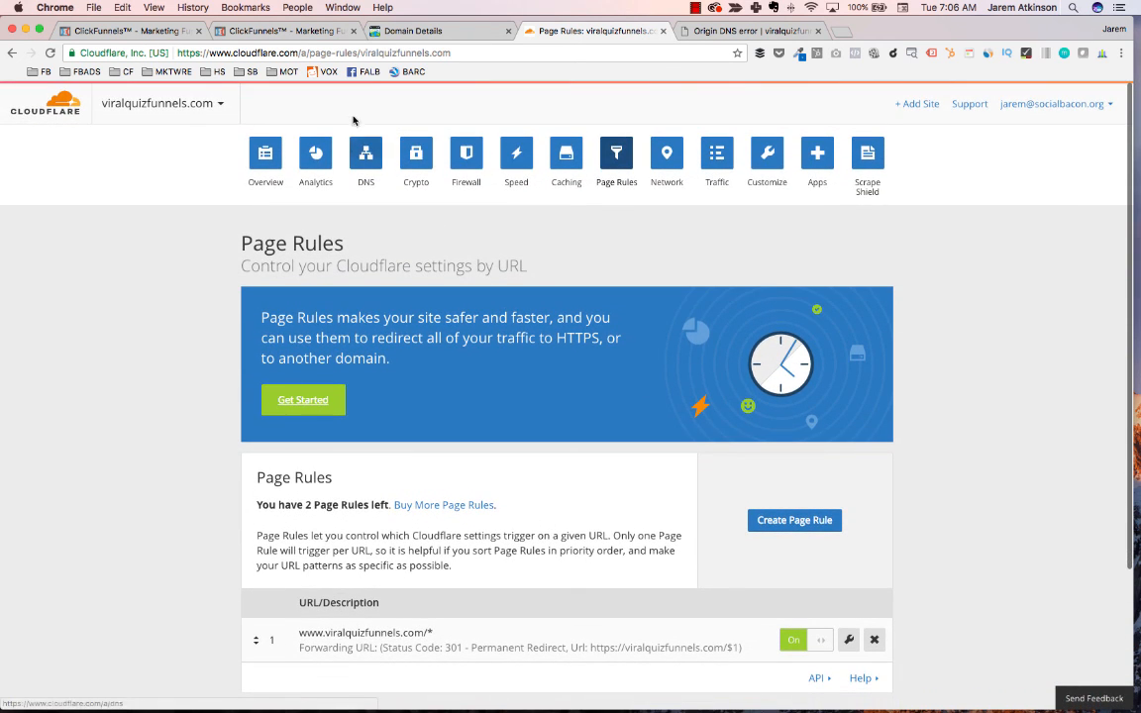
# Step: Switch to GoDaddy and reload the domain's details to check its nameservers
pyautogui.click(415, 31)
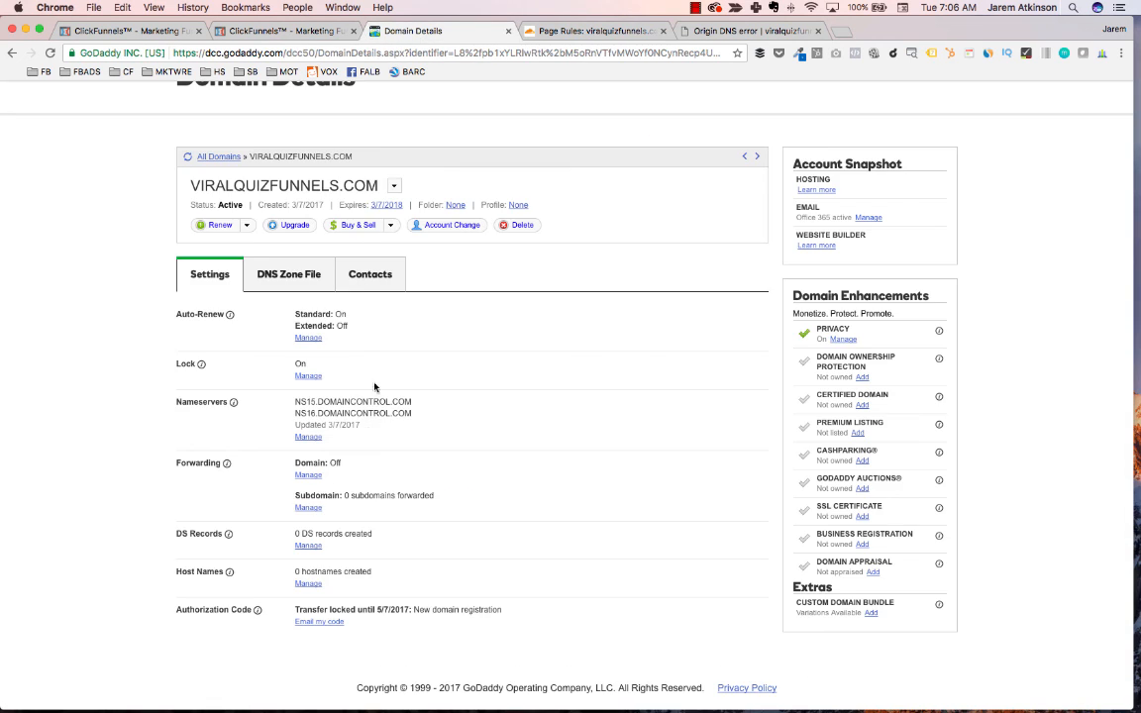
pyautogui.press('super+r')
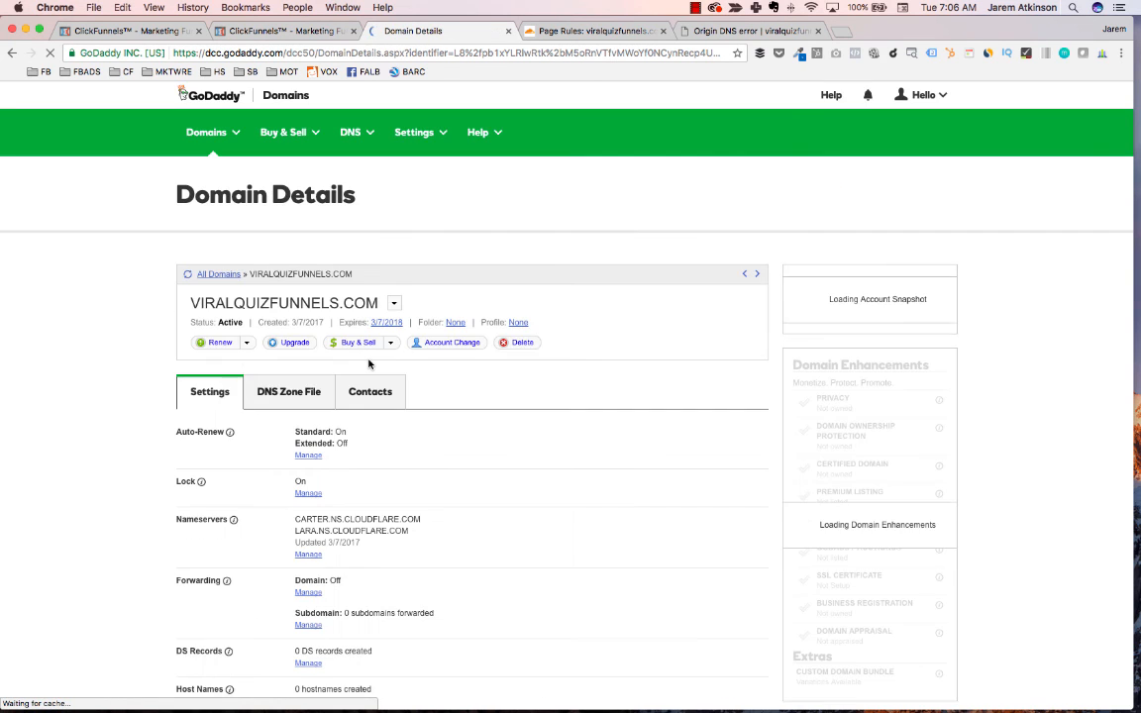
pyautogui.scroll(-2, 368, 364)
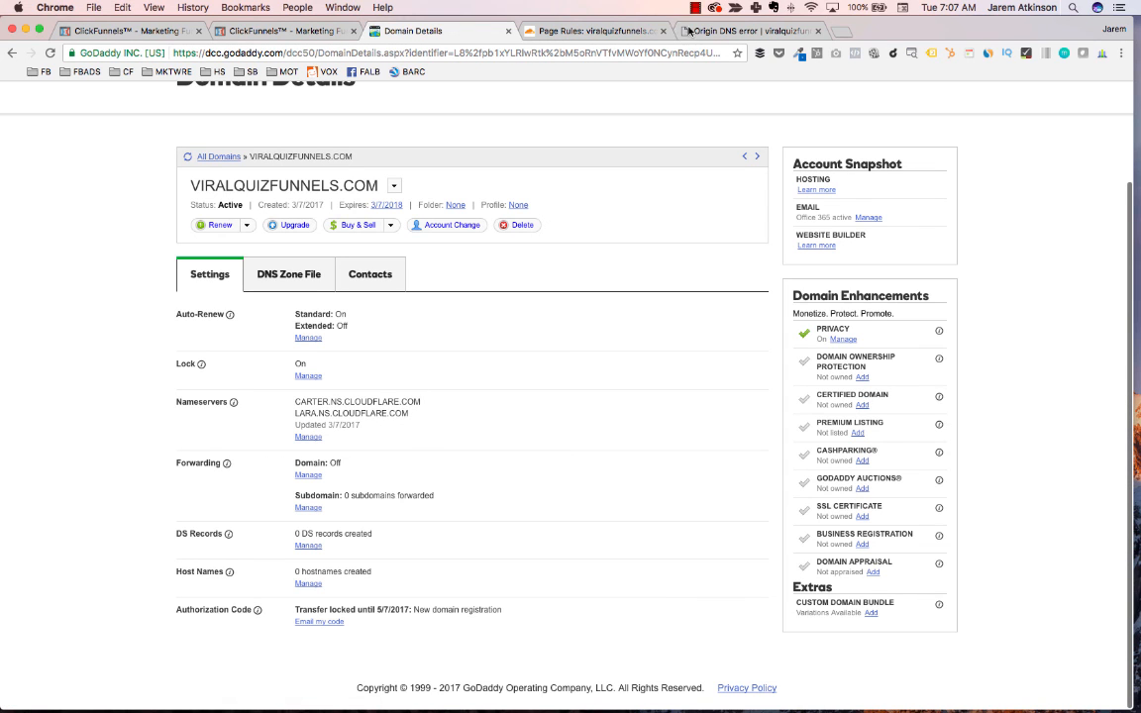
# Step: Return to Cloudflare and recheck the forwarding page rule for the domain
pyautogui.click(631, 32)
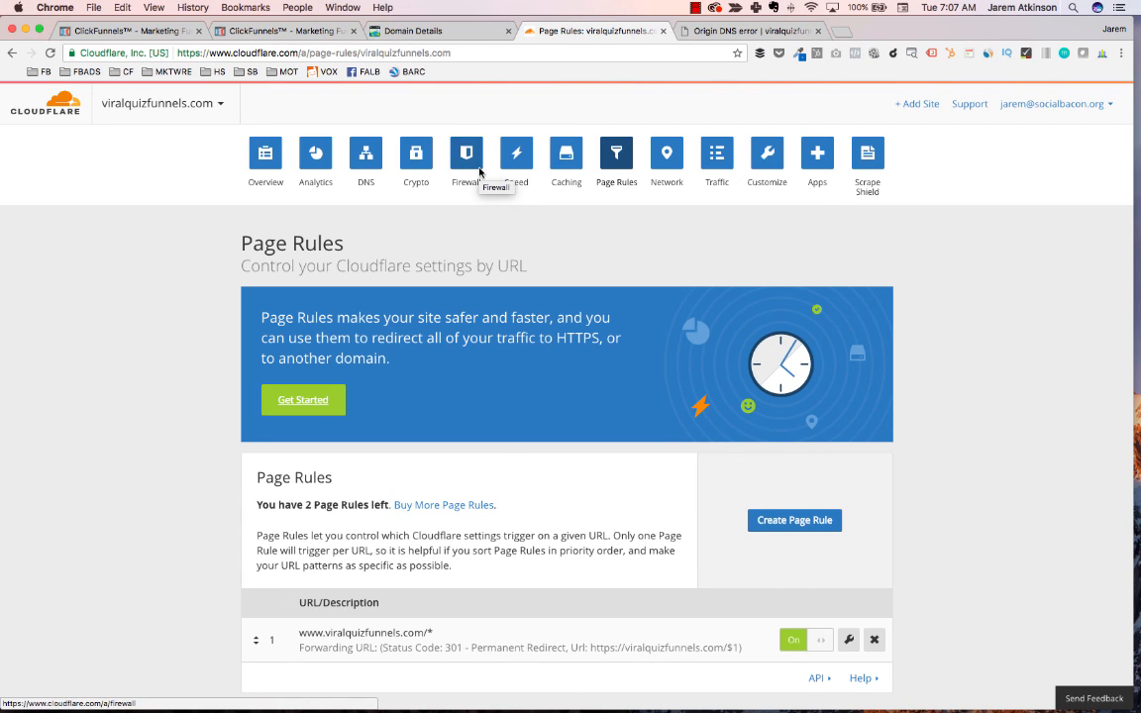
pyautogui.scroll(-4, 154, 369)
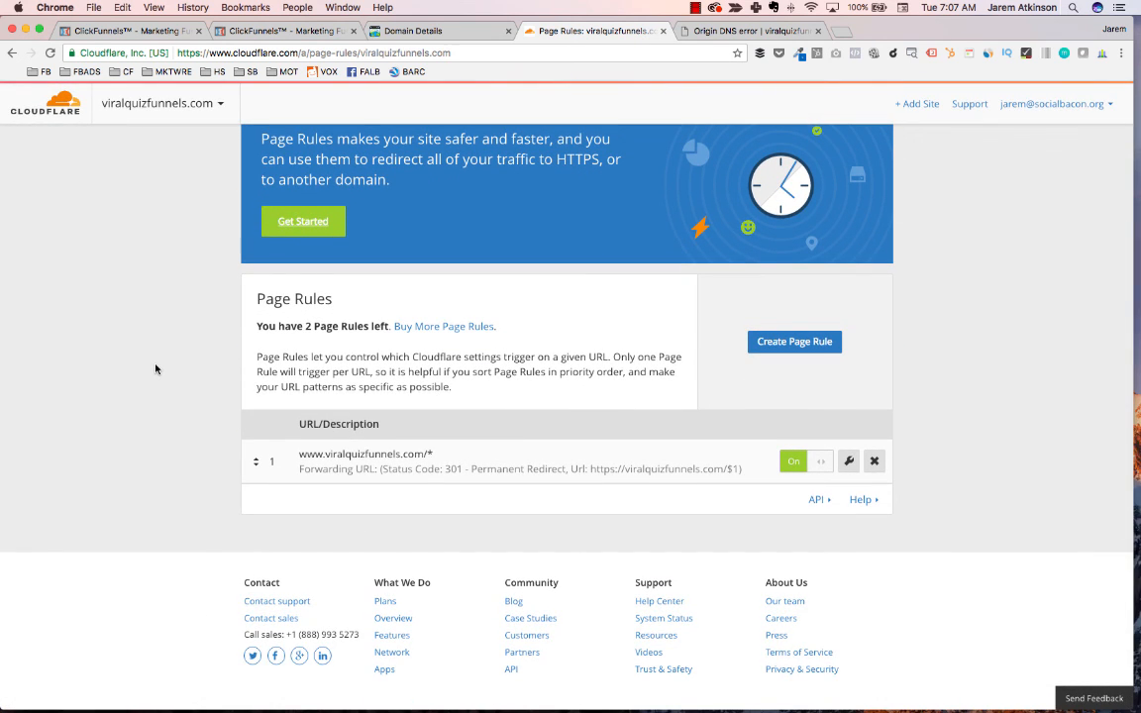
pyautogui.scroll(4, 156, 369)
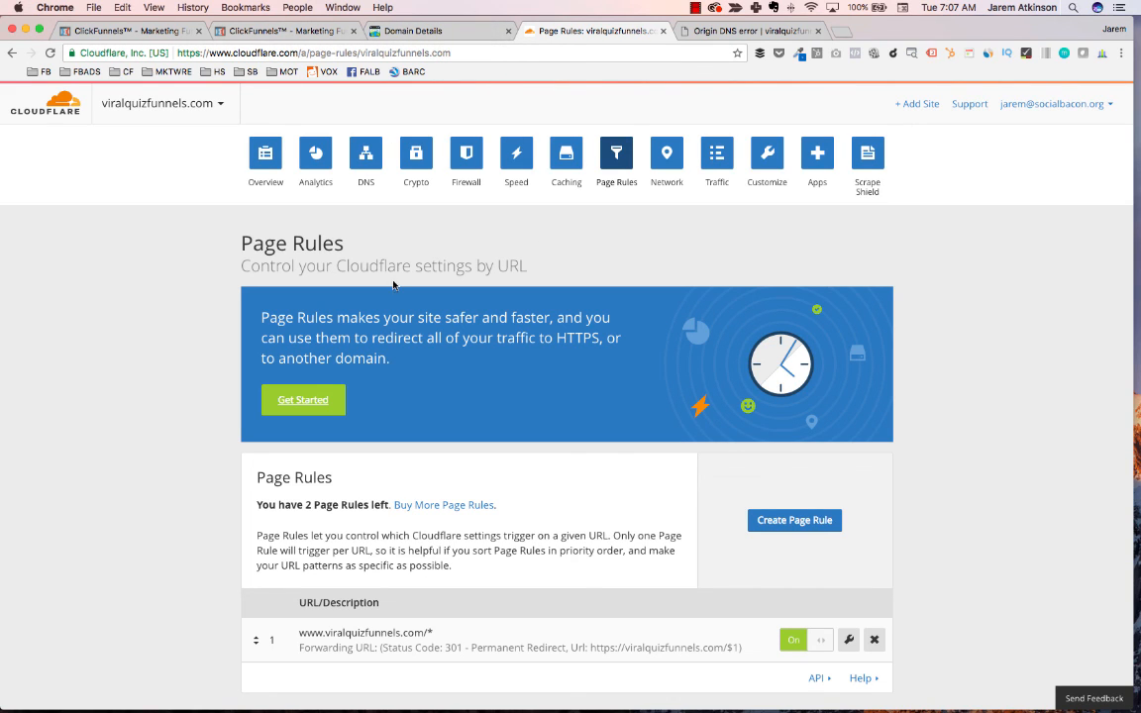
# Step: Visit the funnel's /home URL from ClickFunnels, close the opened page, and switch back to Cloudflare
pyautogui.click(120, 30)
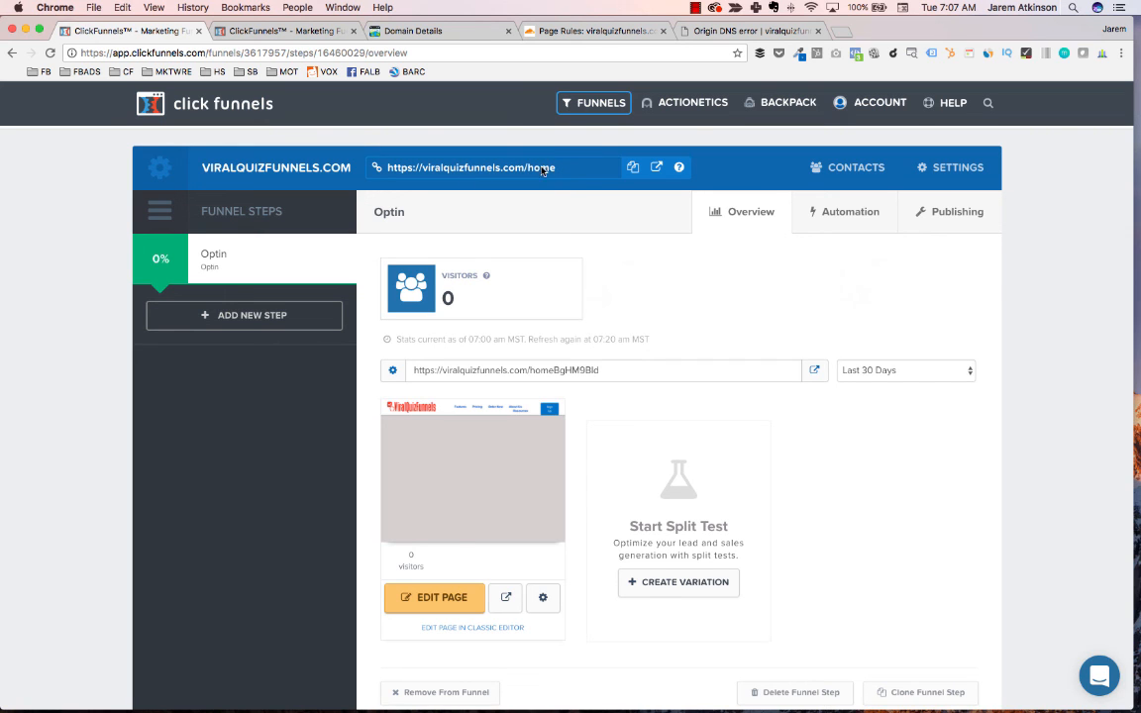
pyautogui.click(656, 167)
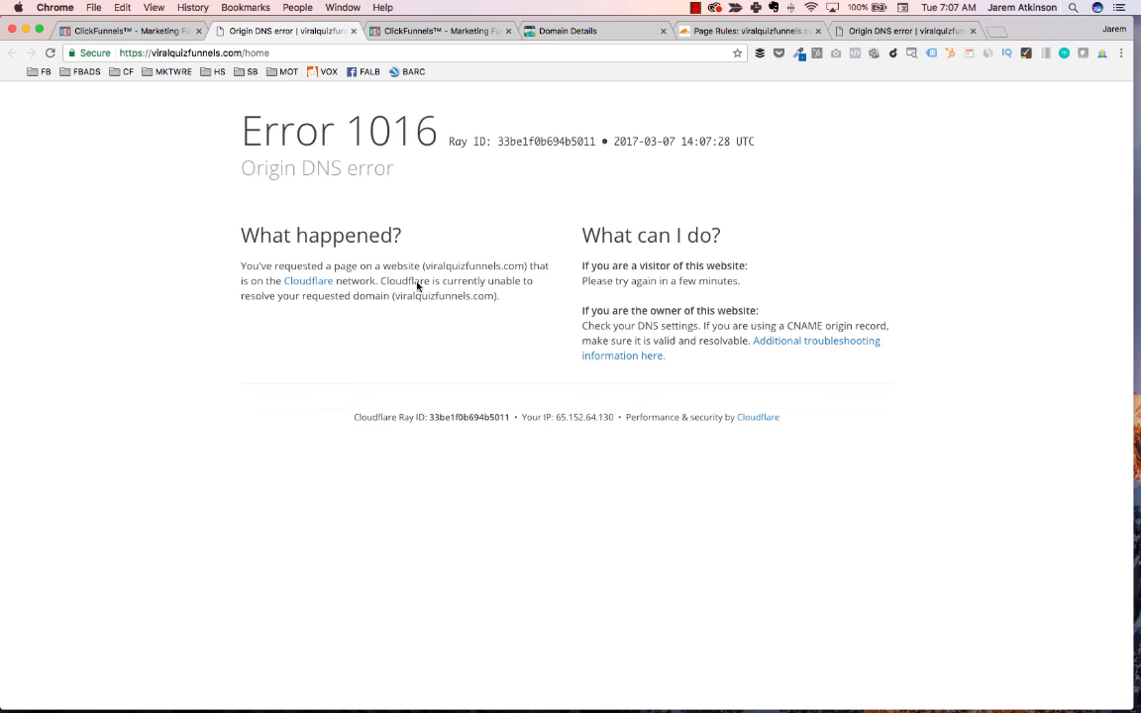
pyautogui.click(353, 31)
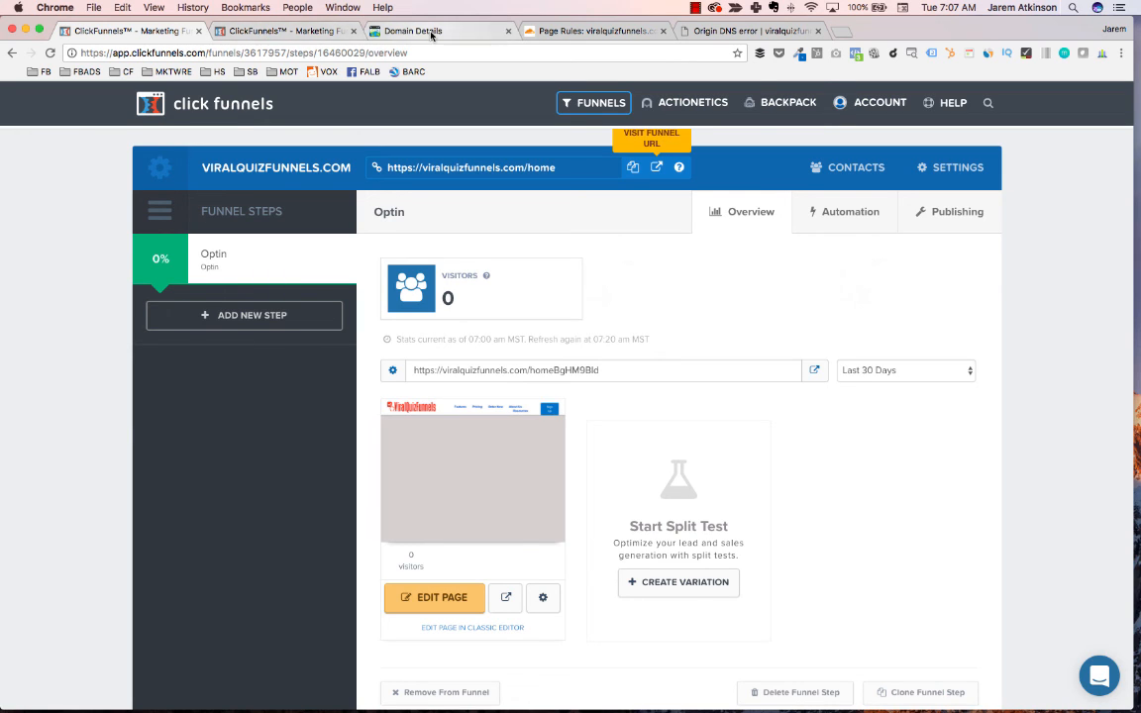
pyautogui.click(573, 35)
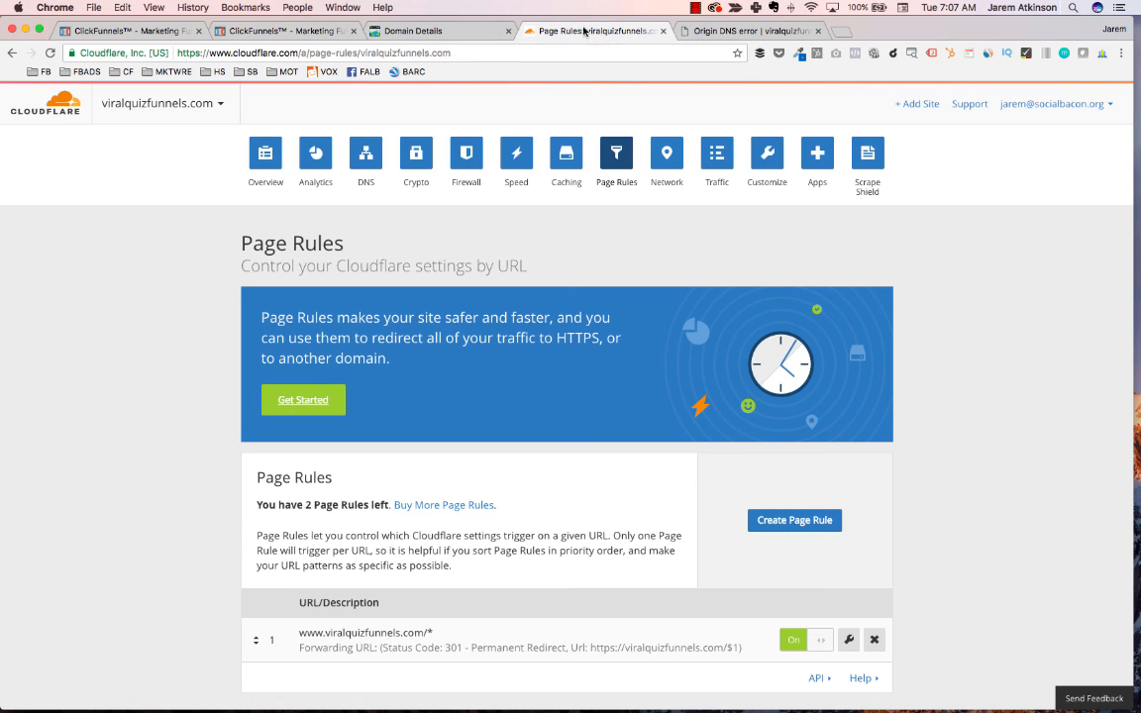